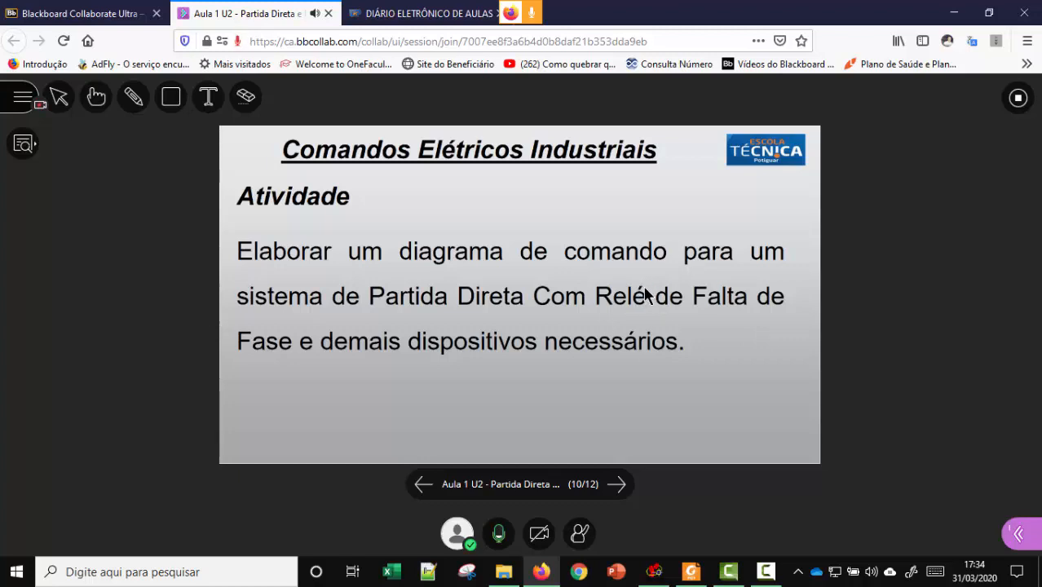
Open the Collaborate panel and go back from the slide navigation to the content sharing options.
click(778, 573)
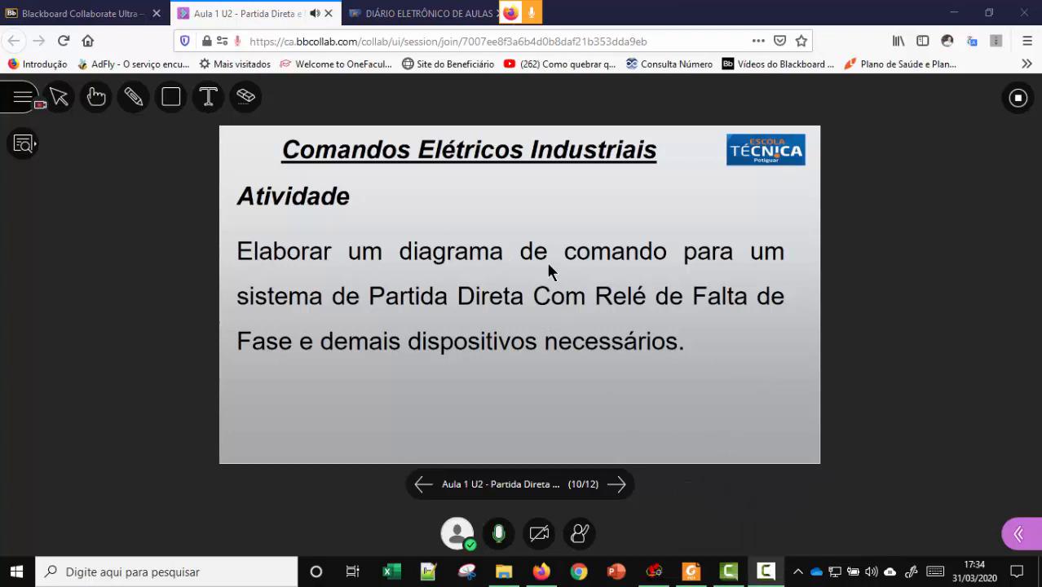
click(1019, 538)
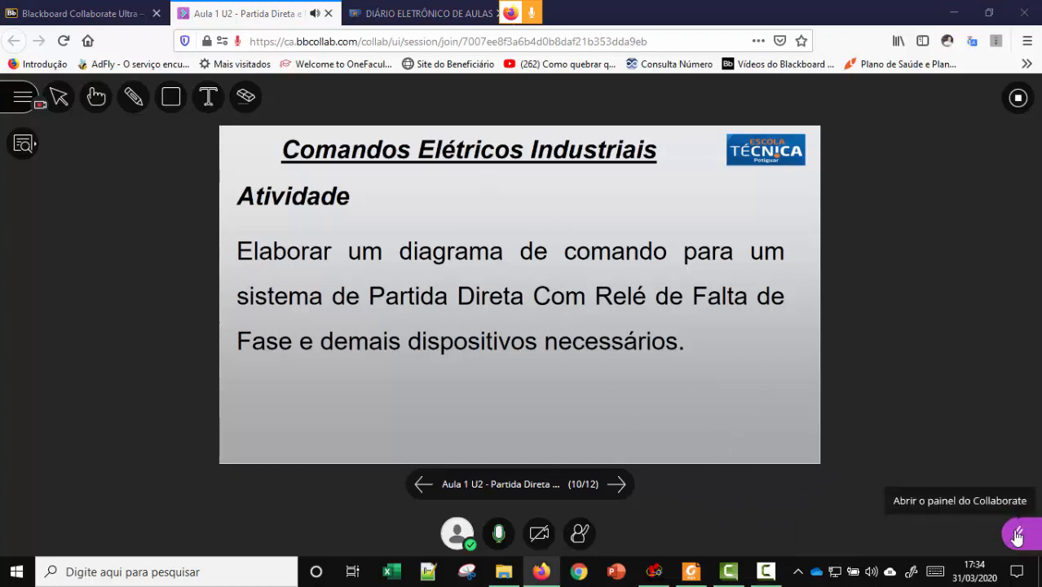
click(1016, 535)
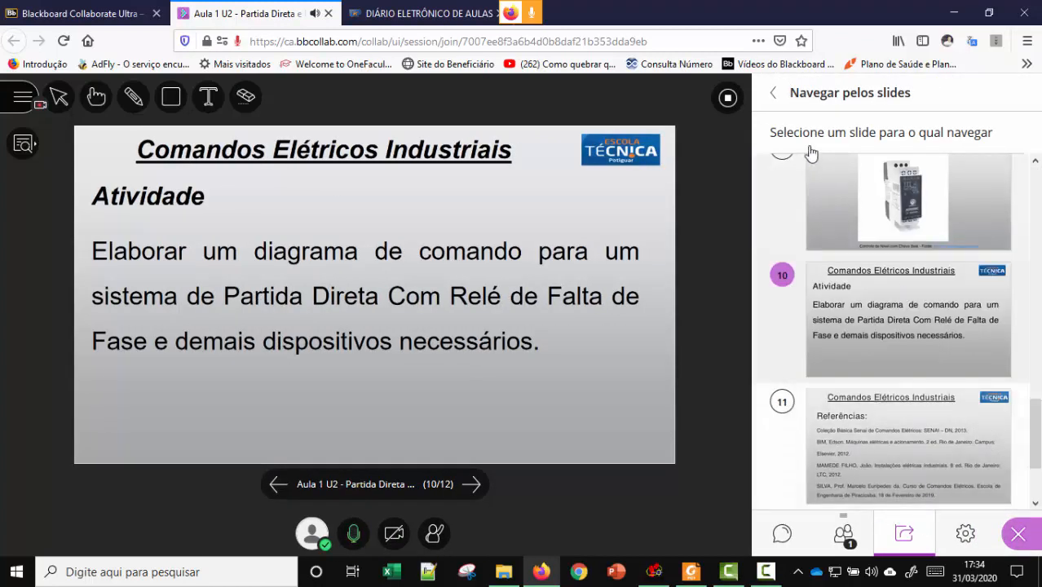
click(776, 98)
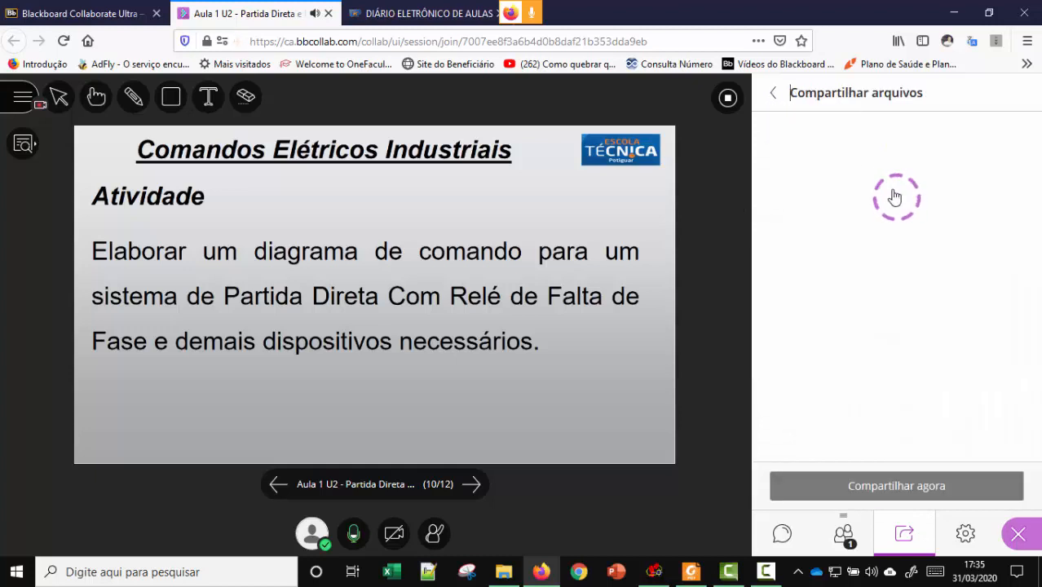
click(774, 98)
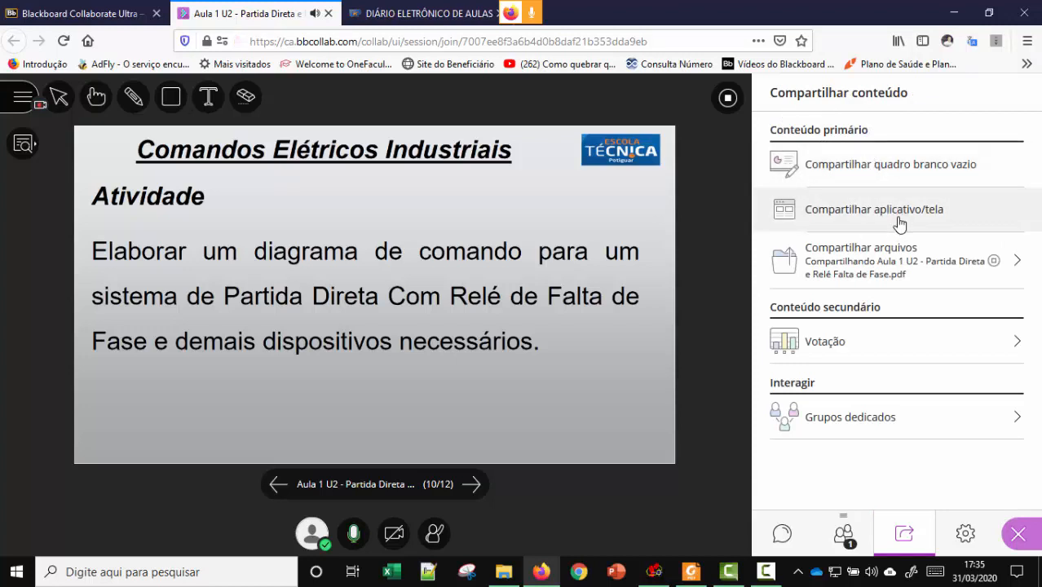
Request application/screen sharing and stop sharing the Aula 1 U2 PDF file.
click(938, 211)
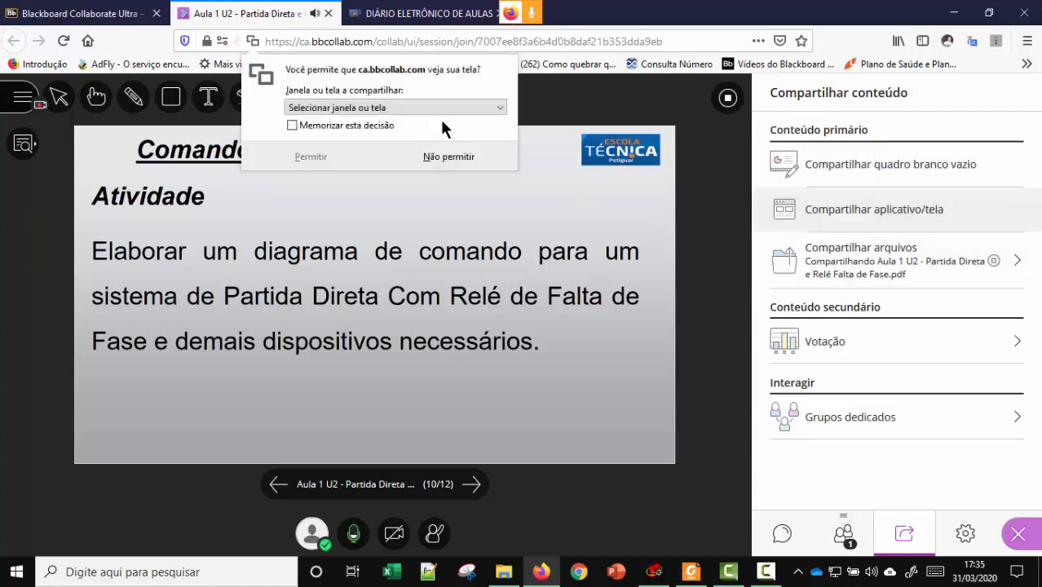
click(422, 106)
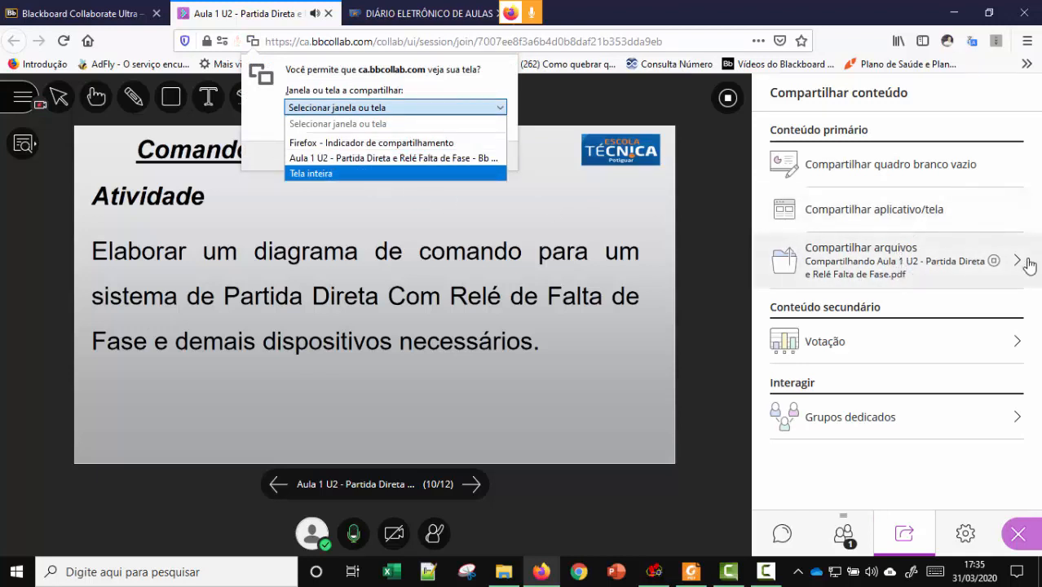
key(Escape)
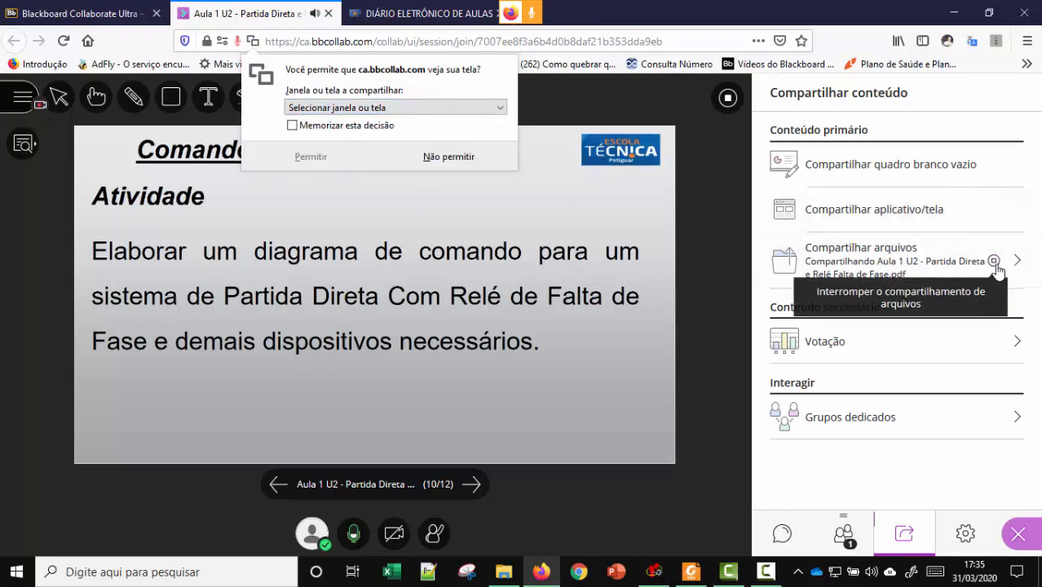
click(995, 262)
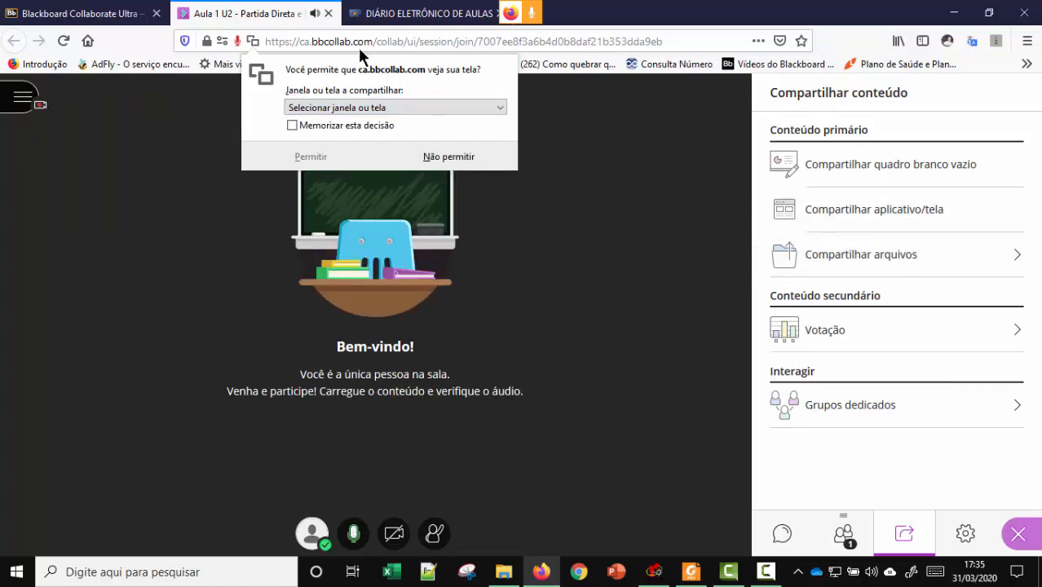
Bring up the CADe_SIMU window, then return to Firefox and recheck the list of windows available for sharing.
click(429, 107)
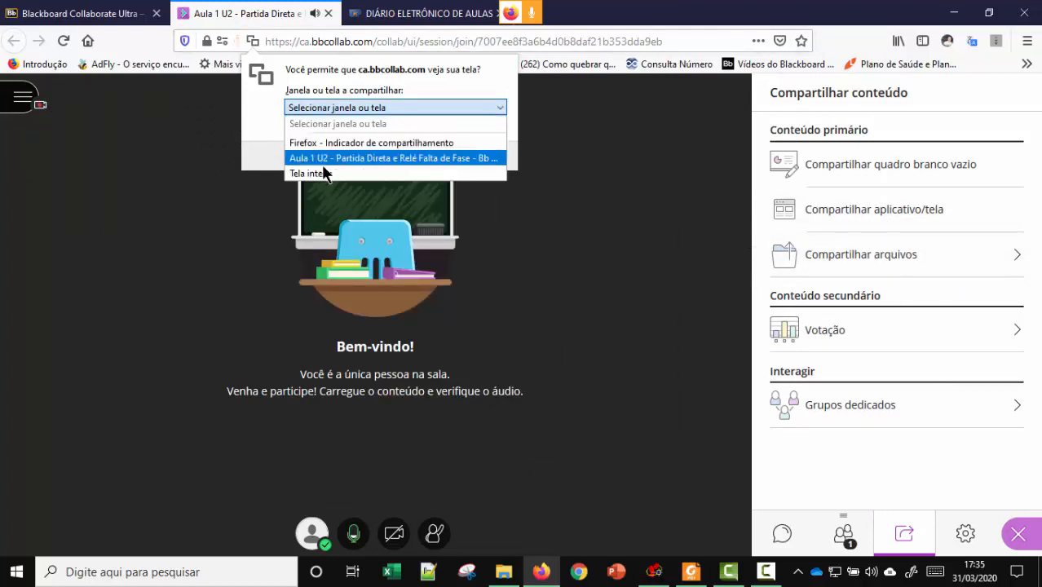
click(653, 573)
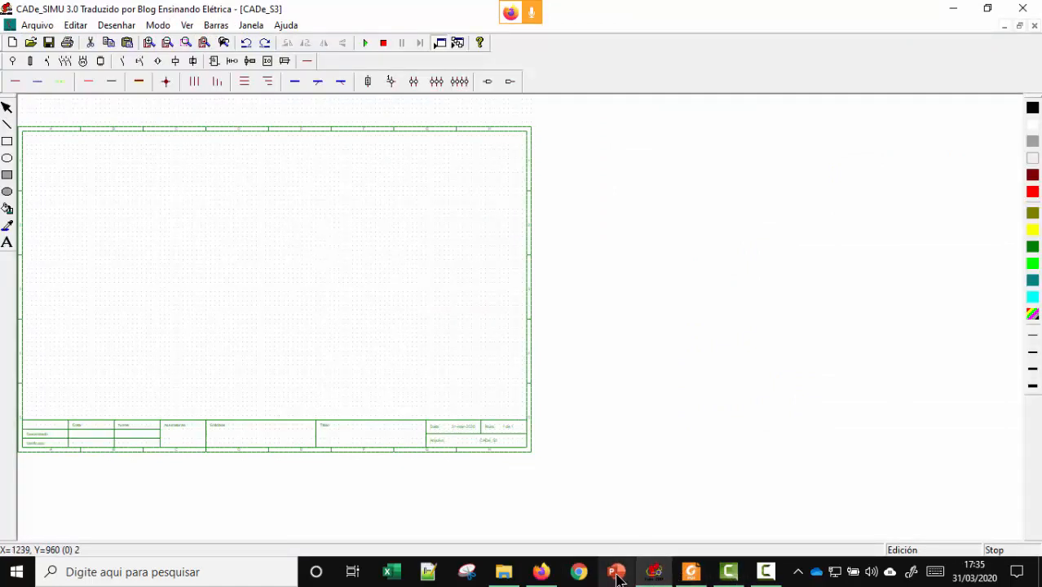
click(541, 572)
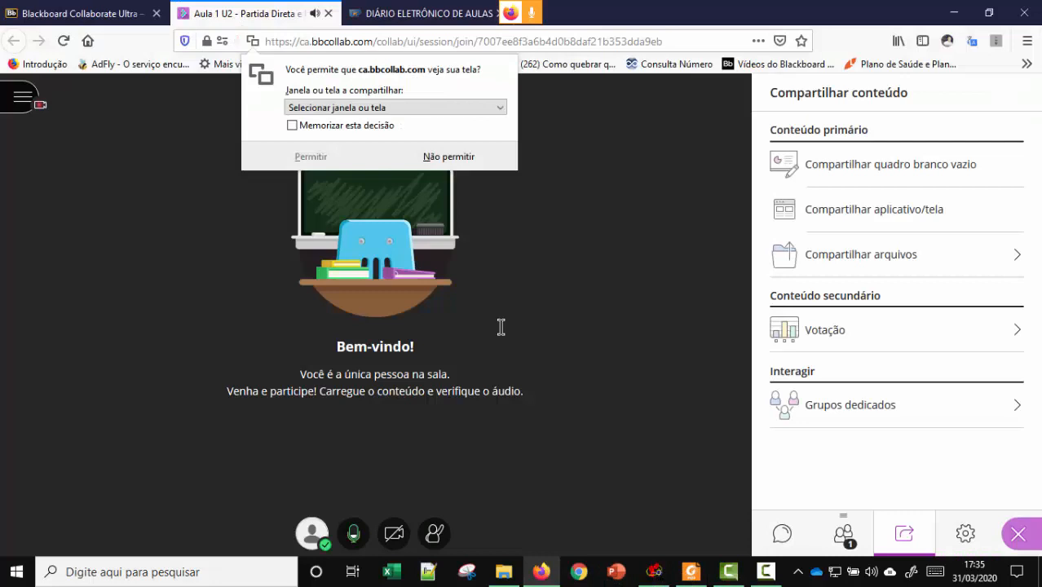
click(384, 108)
click(613, 172)
Request application/screen sharing again, leaving the file sharing list without choosing a file.
click(891, 219)
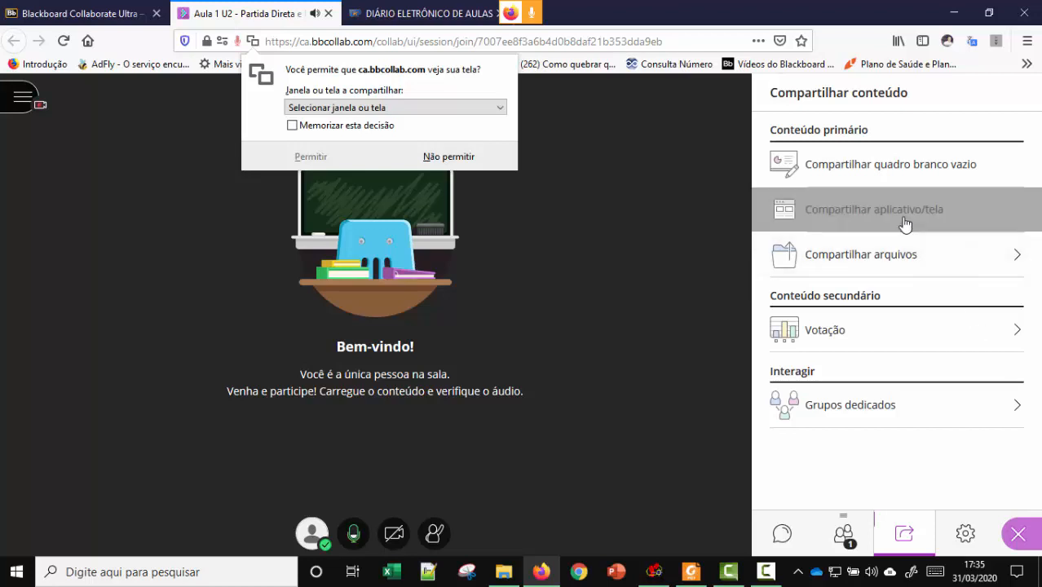
click(887, 217)
click(865, 258)
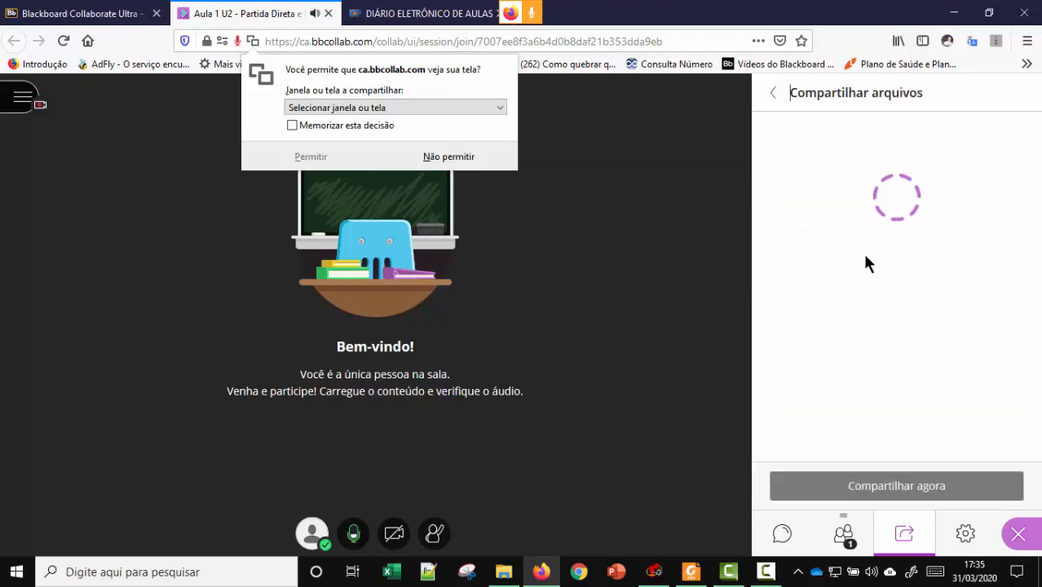
click(773, 93)
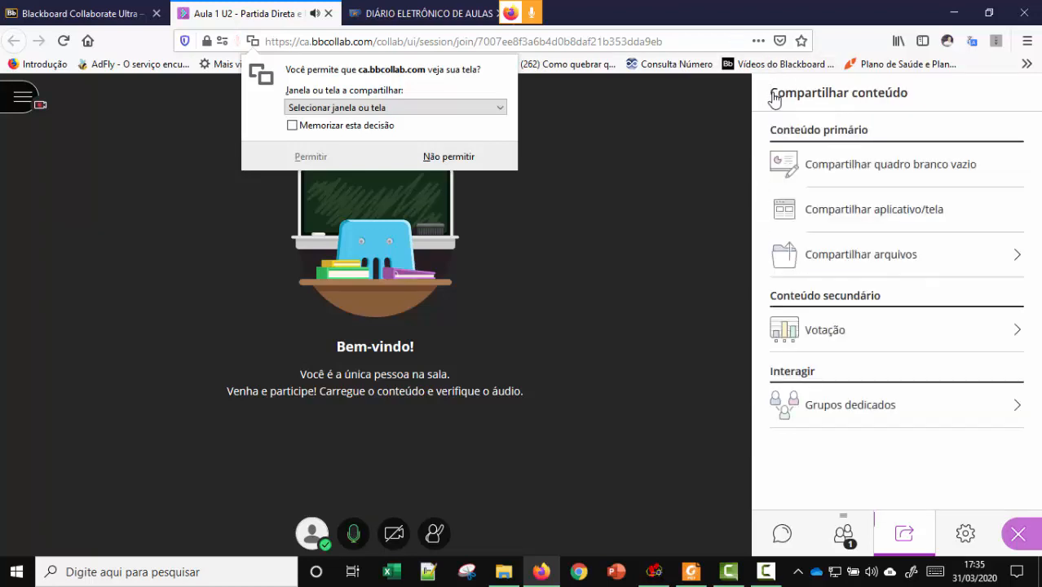
click(890, 217)
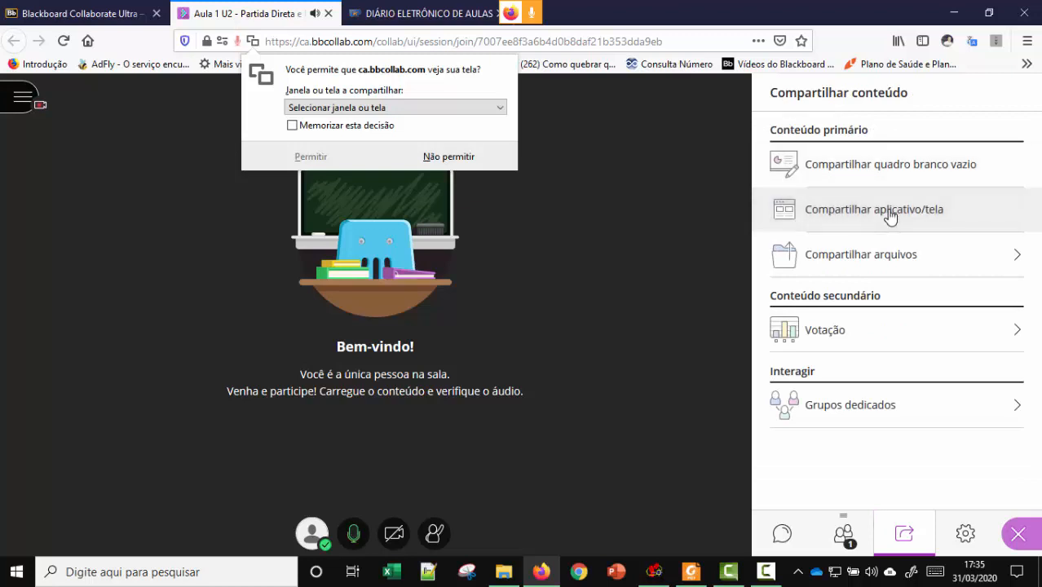
Turn on Memorizar esta decisão and try Tela inteira, the Firefox sharing indicator and the Aula 1 U2 window as sharing sources.
click(306, 128)
click(353, 108)
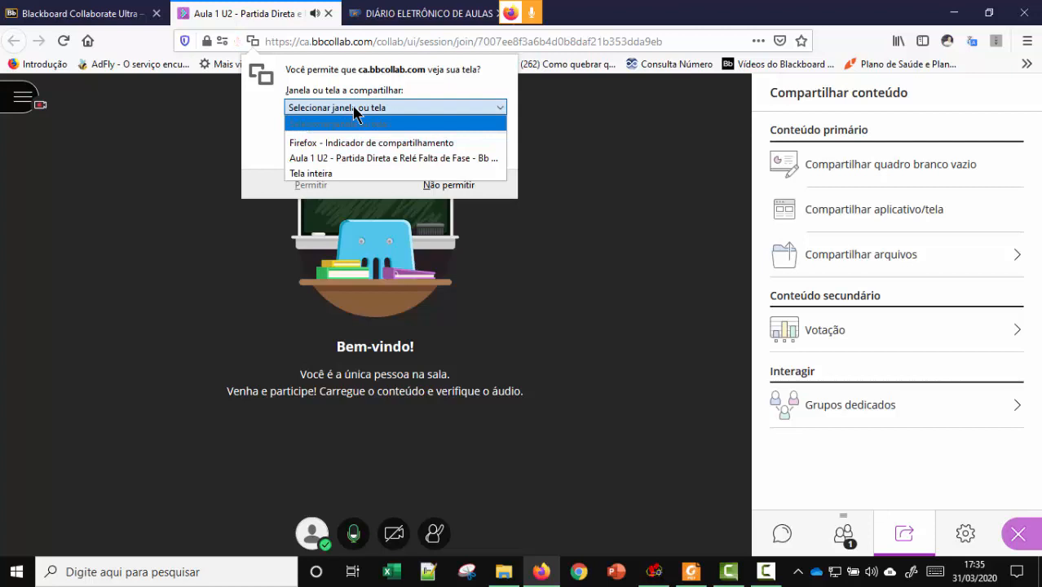
click(345, 173)
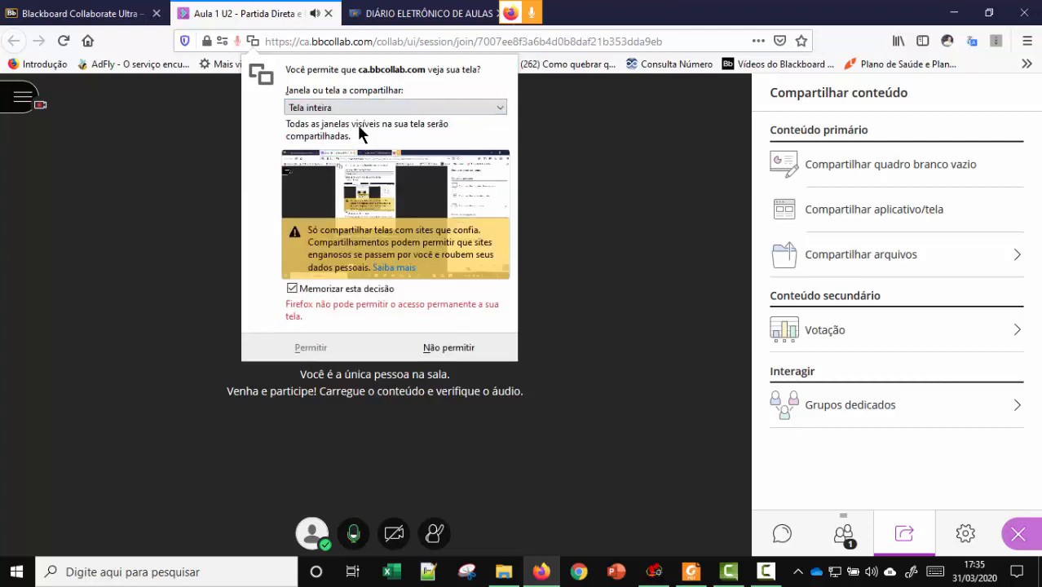
click(359, 109)
click(362, 144)
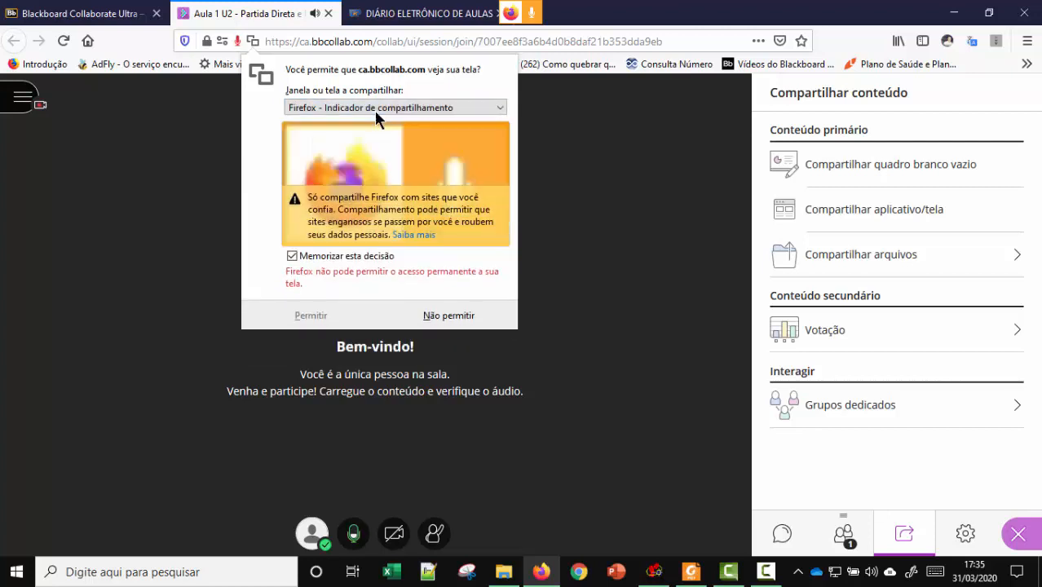
click(376, 114)
click(376, 157)
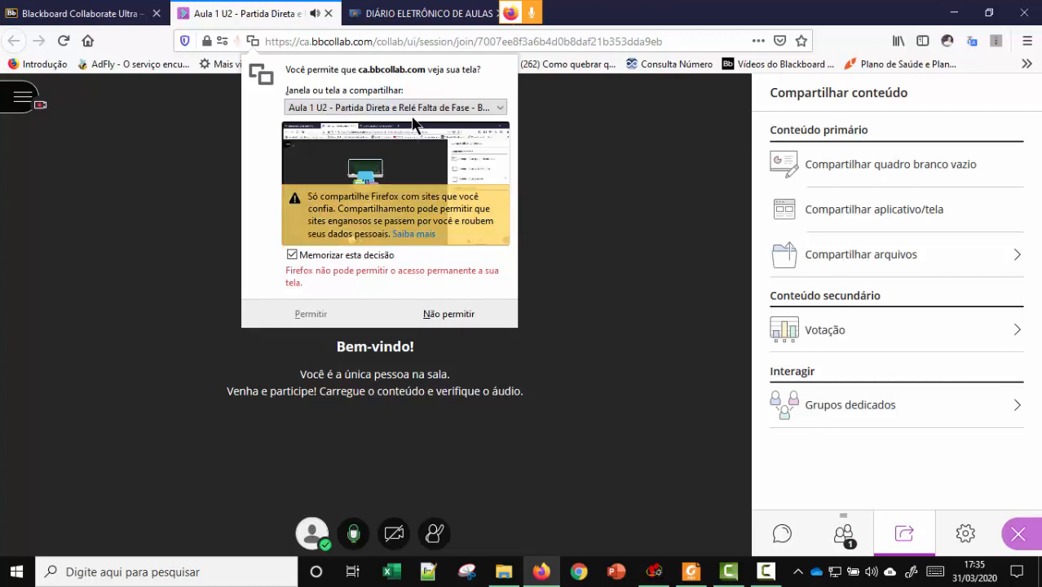
click(415, 108)
click(681, 244)
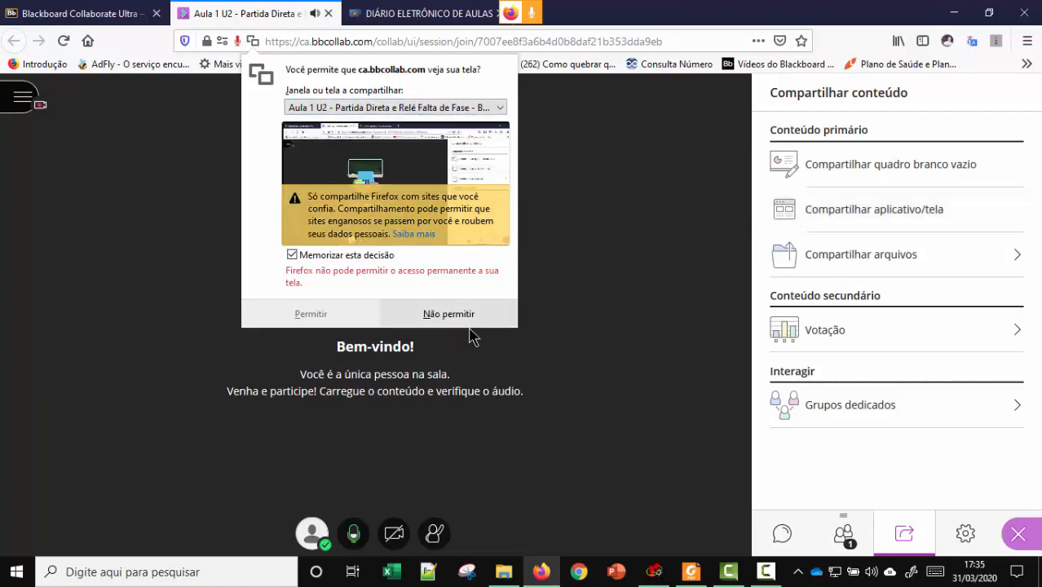
Share a blank whiteboard, then allow sharing of the Aula 1 U2 window with Memorizar esta decisão turned off.
click(889, 175)
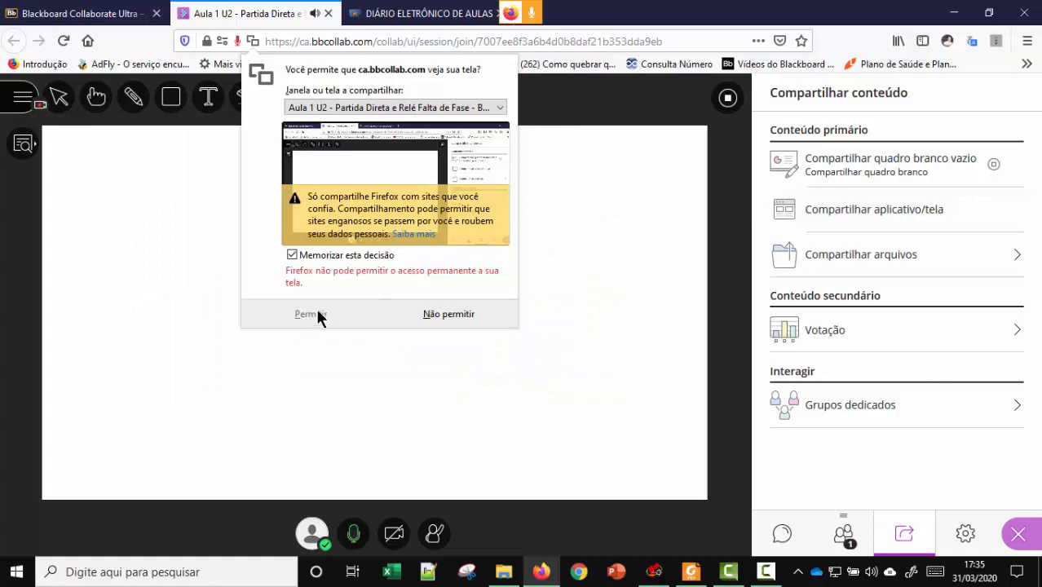
click(292, 256)
click(341, 309)
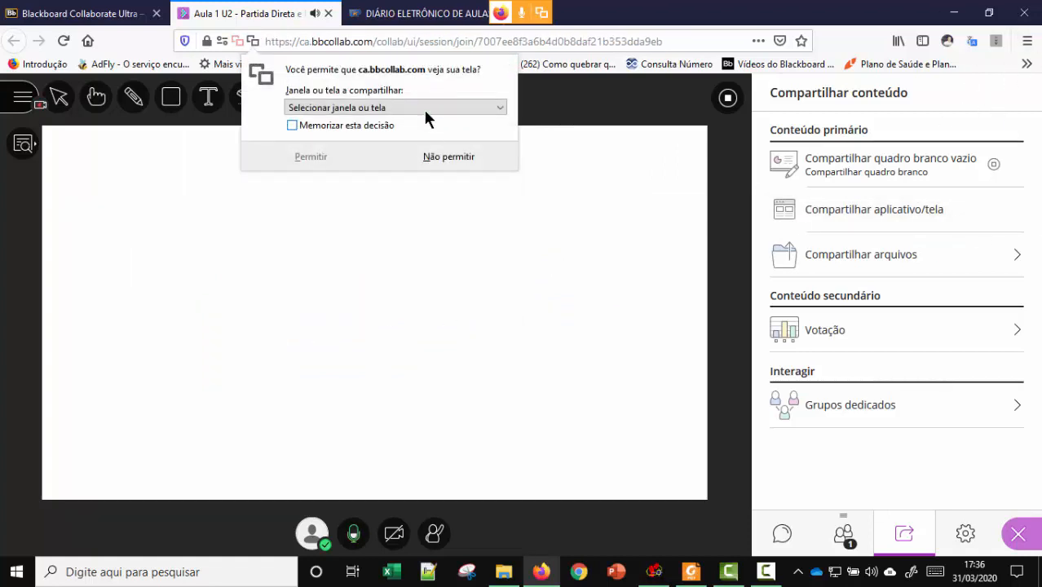
Allow sharing of the CADe_SIMU 3.0 window, check the shared view in Firefox and switch back to CADe_SIMU.
click(425, 111)
click(414, 158)
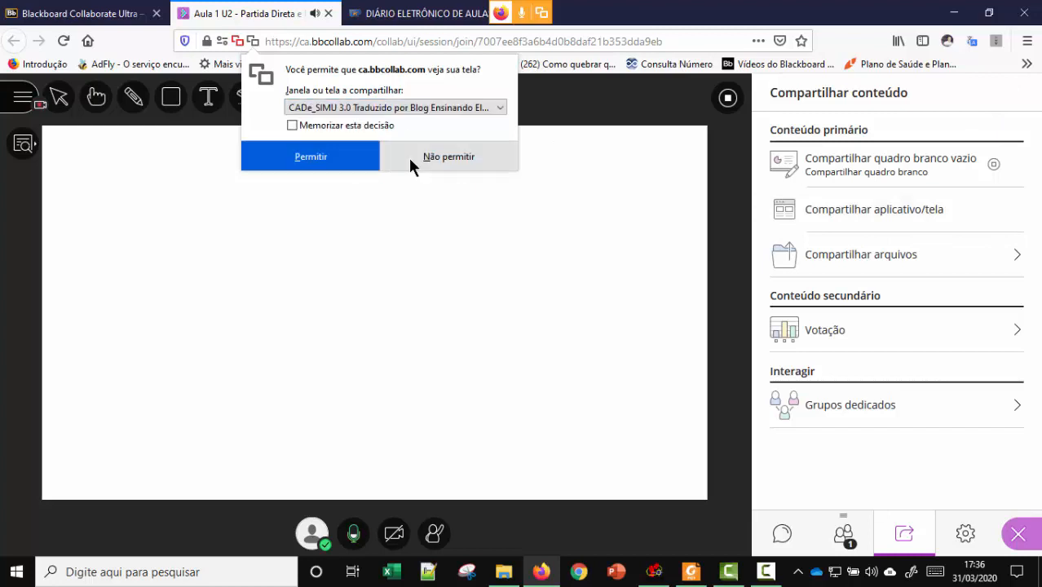
click(337, 156)
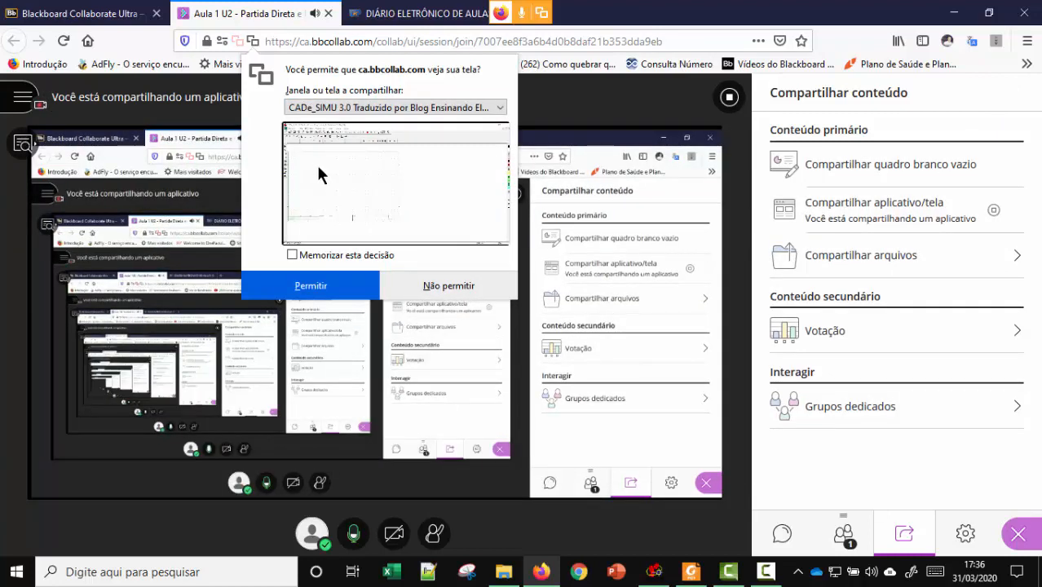
click(339, 292)
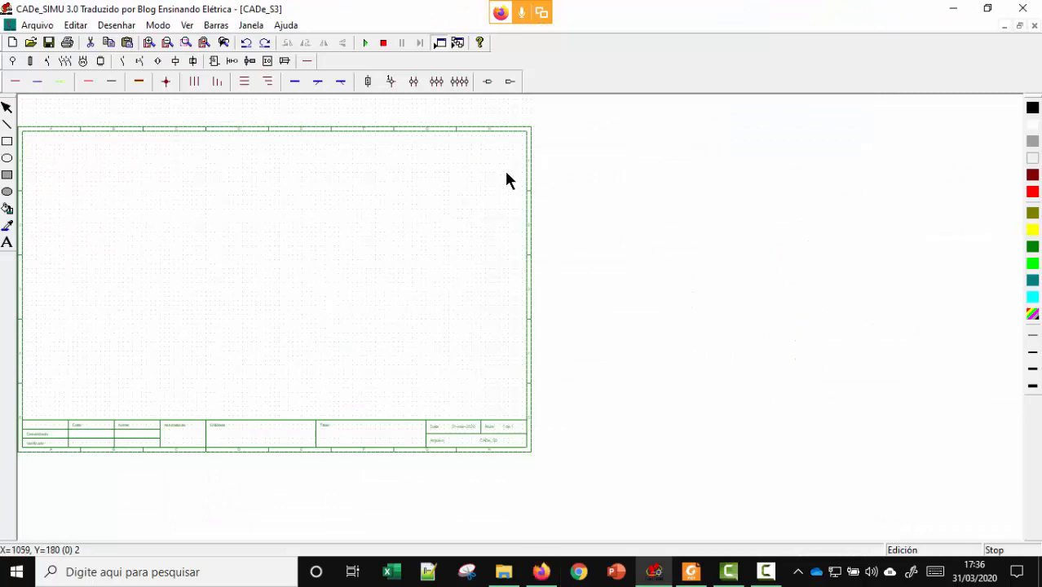
click(541, 571)
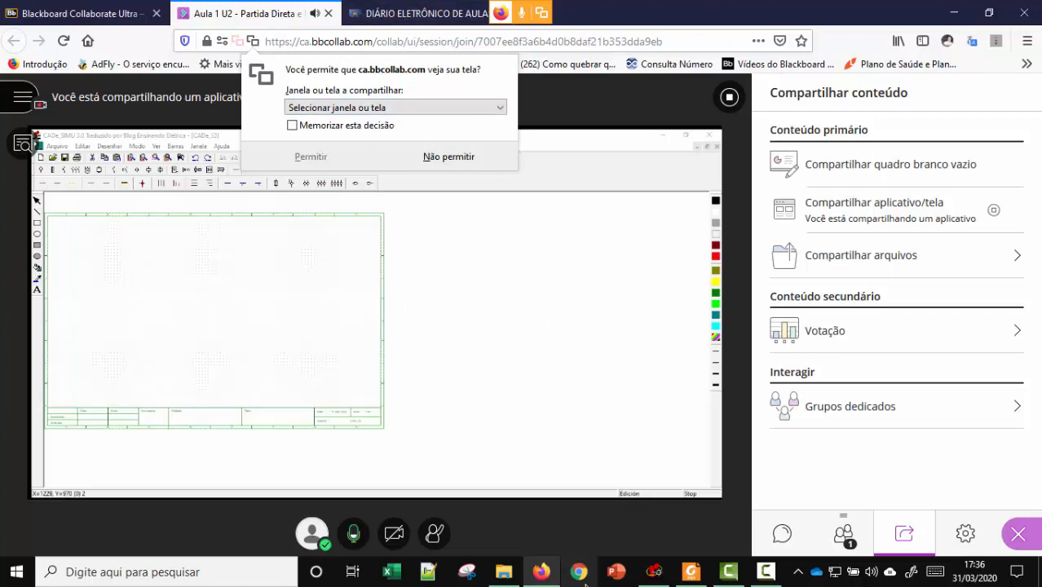
click(657, 571)
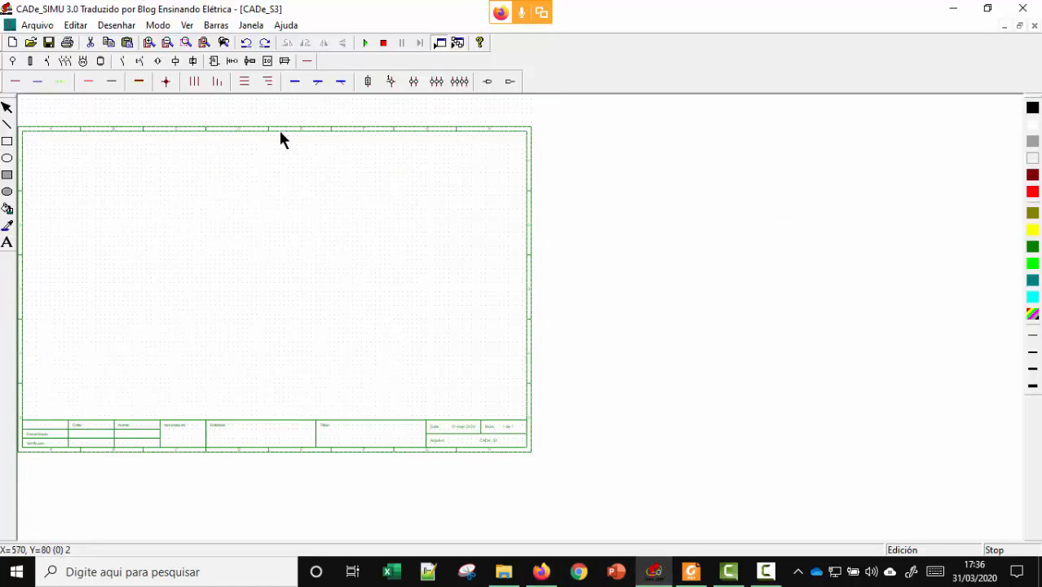
Configure the drawing sheet as A4 Vertical with the Leganda 1 title block option.
click(33, 28)
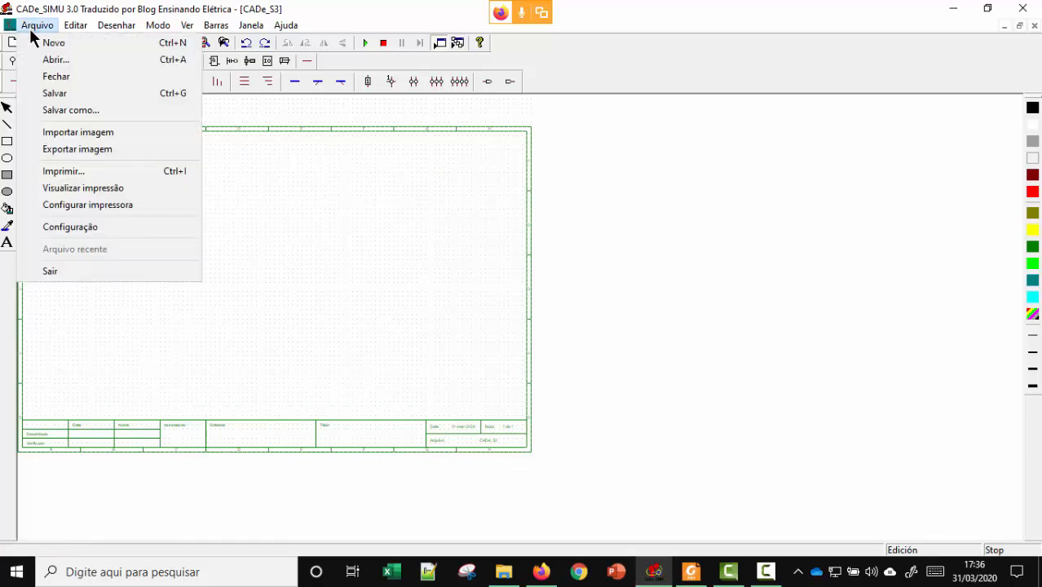
click(91, 229)
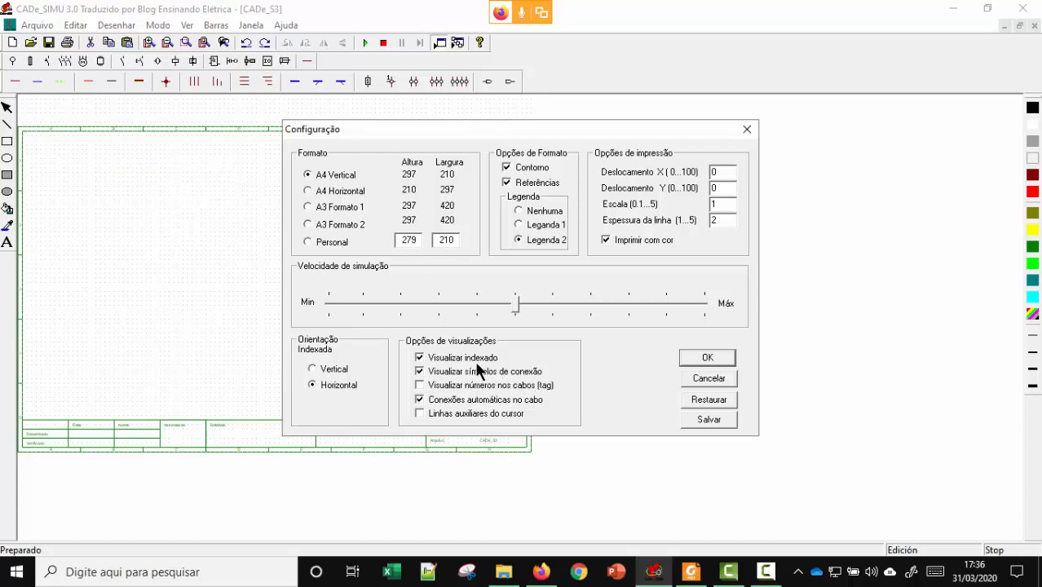
click(517, 226)
click(722, 358)
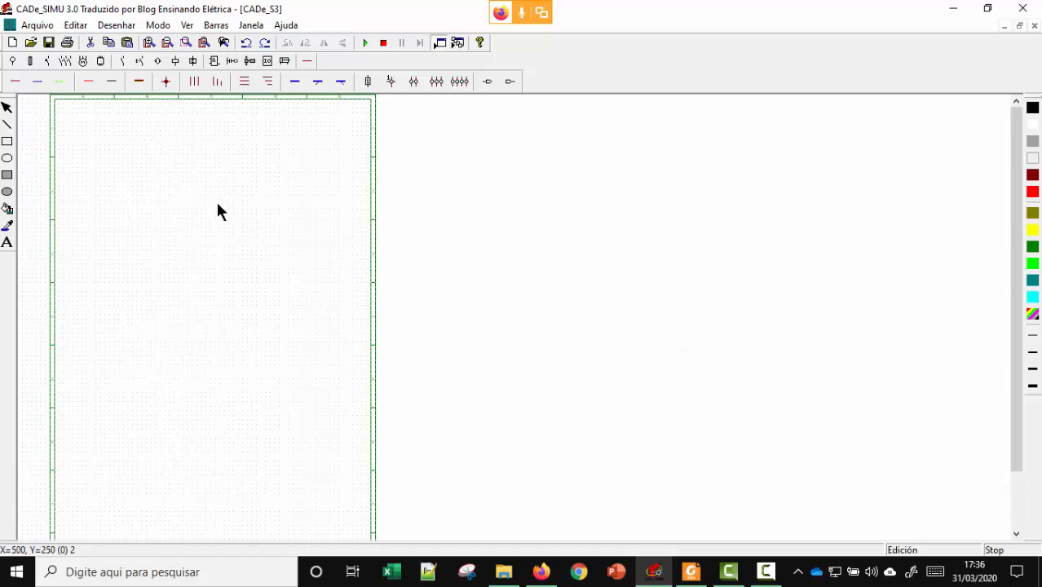
Place a power supply symbol with L1, L2, L3, N and PE terminals near the sheet's upper edge in column A.
scroll(73, 156, up, 2)
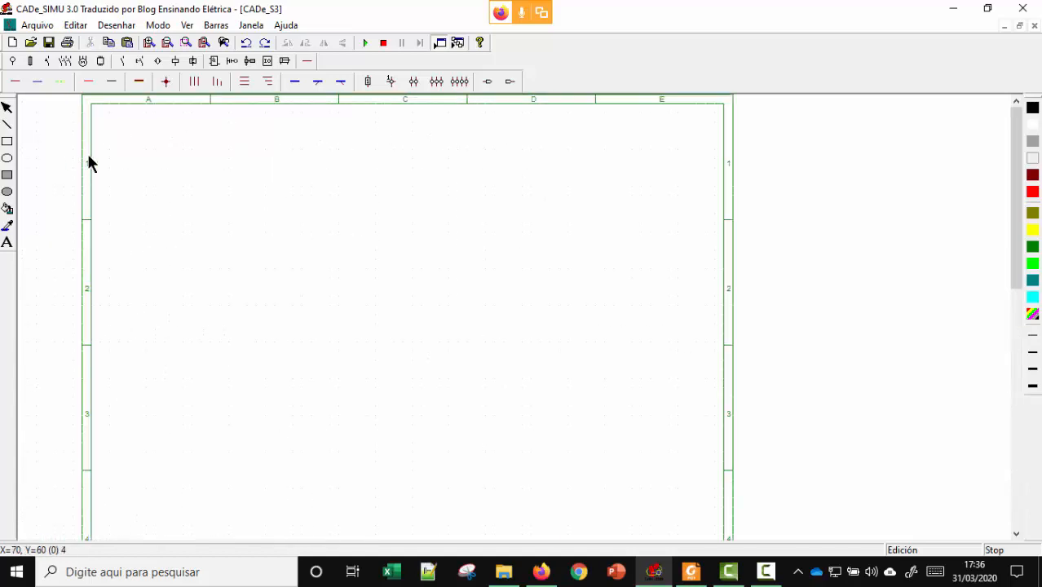
scroll(88, 156, up, 1)
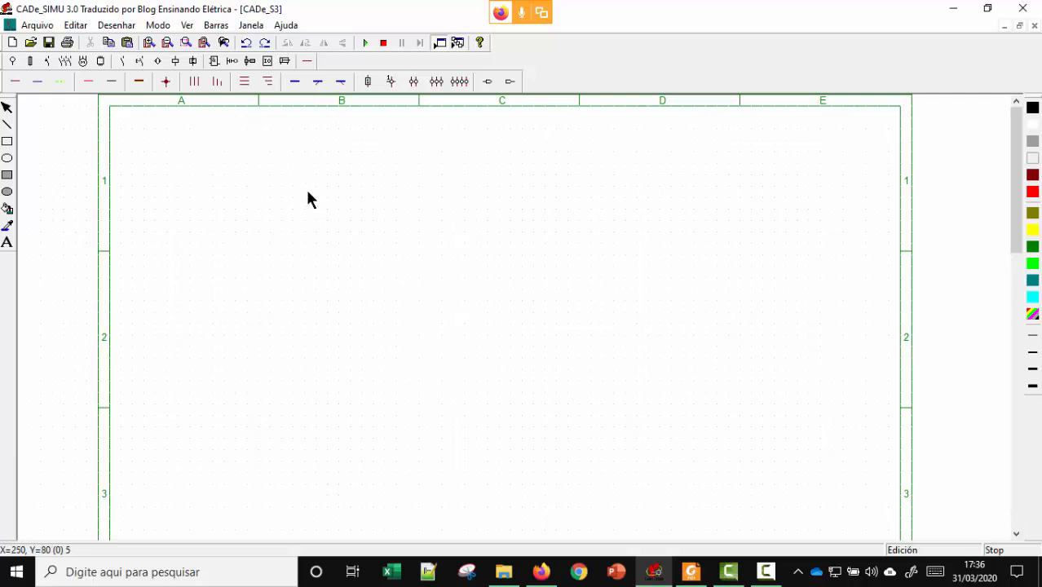
click(13, 62)
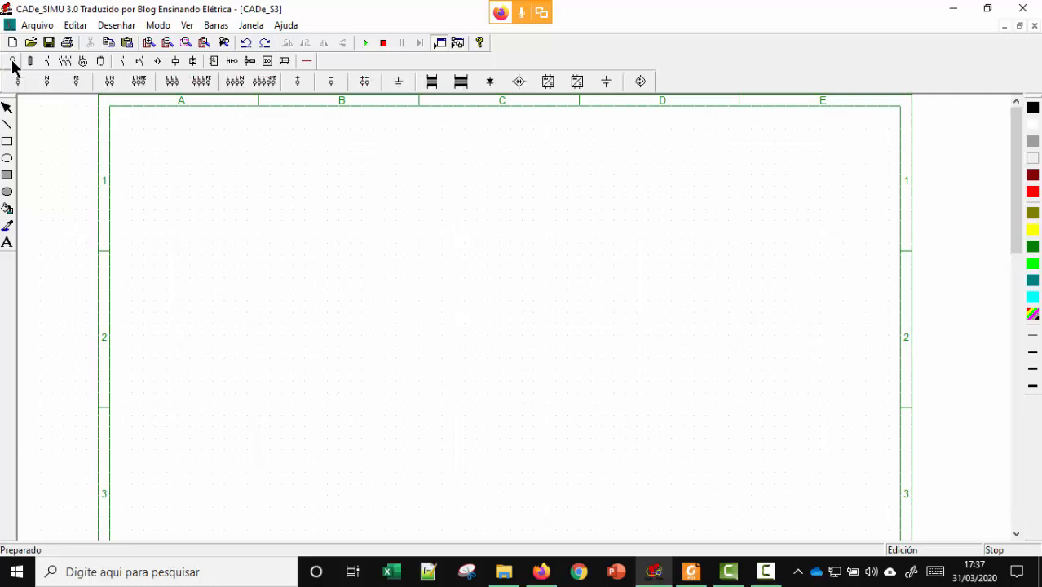
click(263, 83)
click(194, 155)
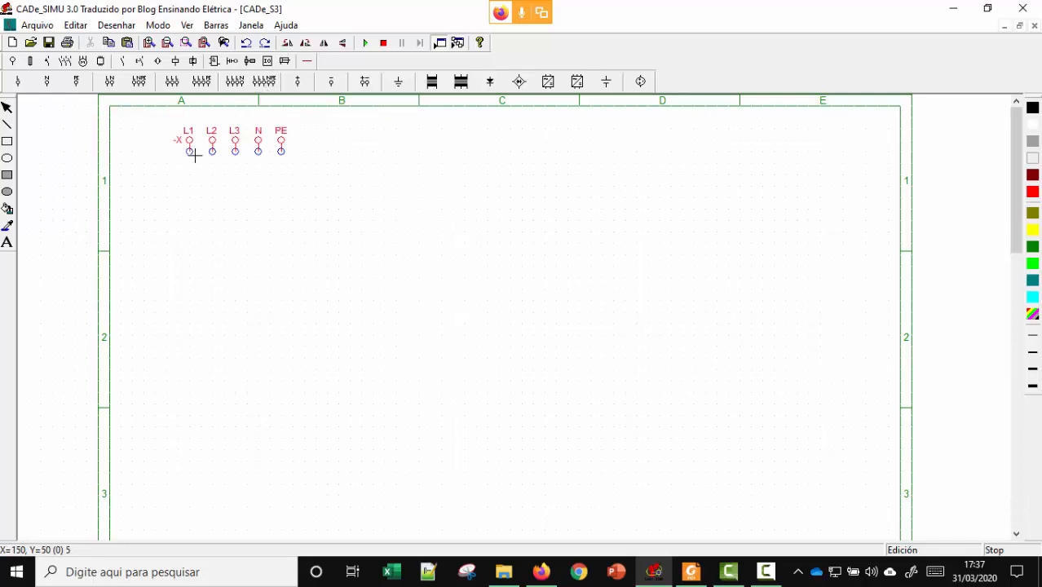
Rotate the power supply symbol a quarter turn to the left and move it beside the sheet's left frame in column A.
right_click(230, 188)
click(242, 149)
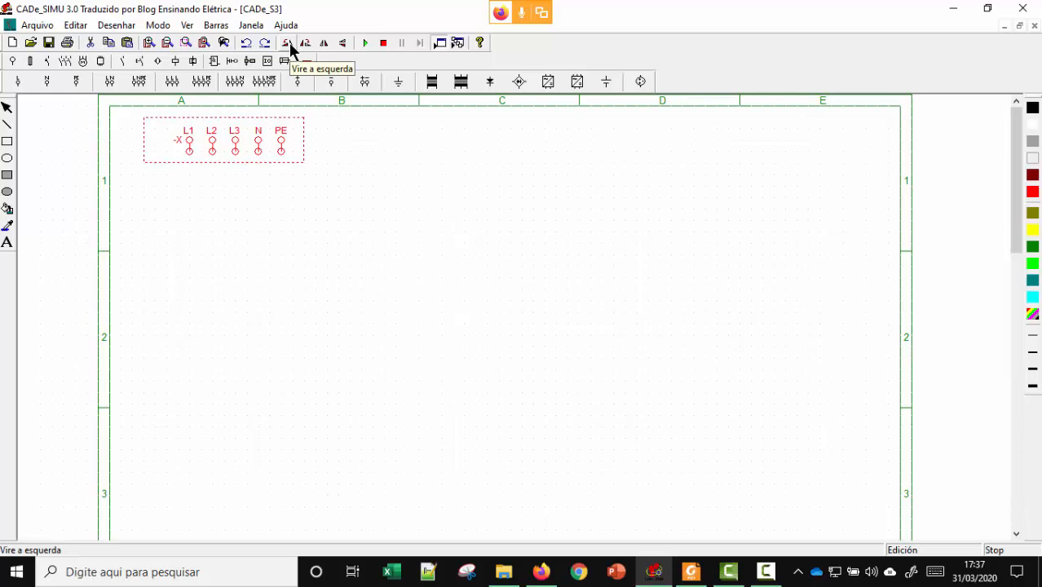
click(289, 42)
drag(168, 133, 143, 203)
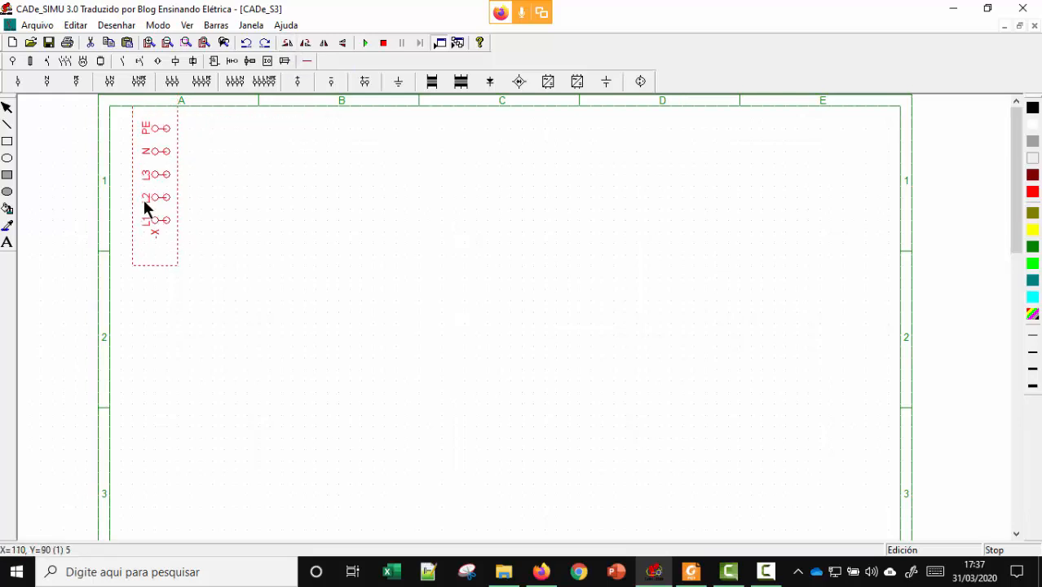
click(243, 210)
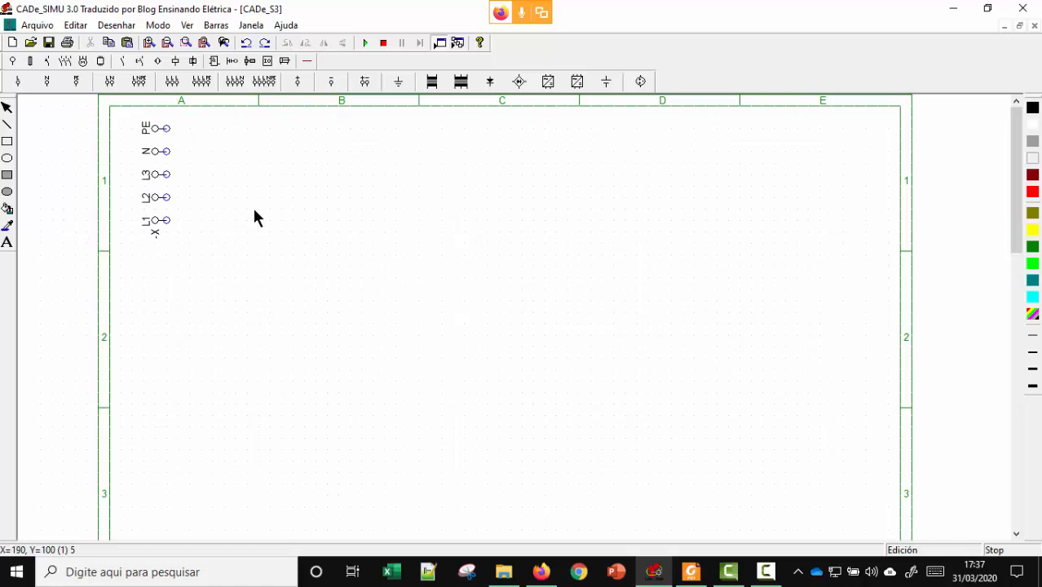
Draw horizontal lines across the sheet to column E: three phase conductors from L1, L2 and L3, a blue neutral from N and a green earth from PE.
click(307, 61)
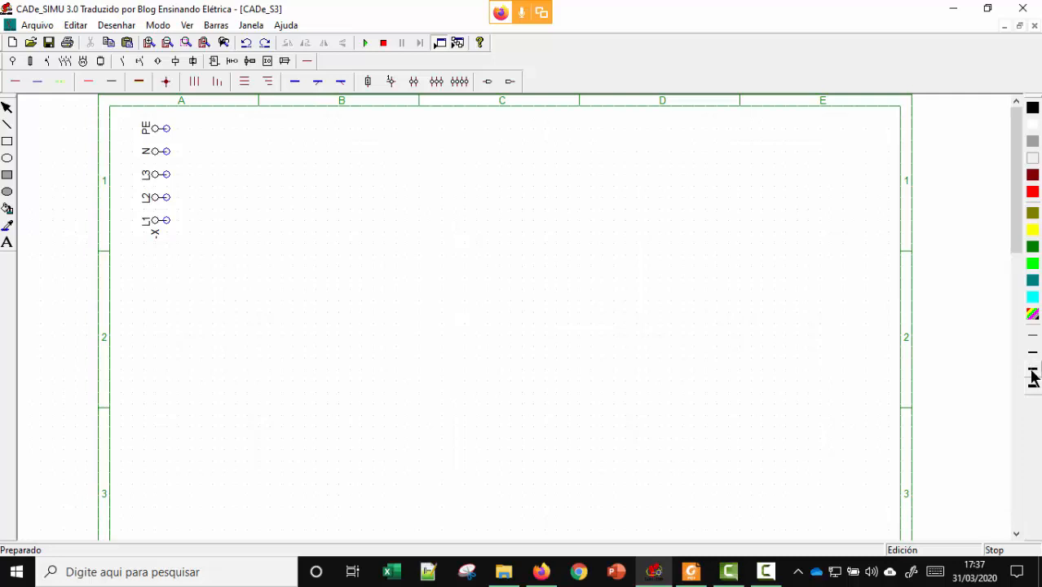
click(241, 83)
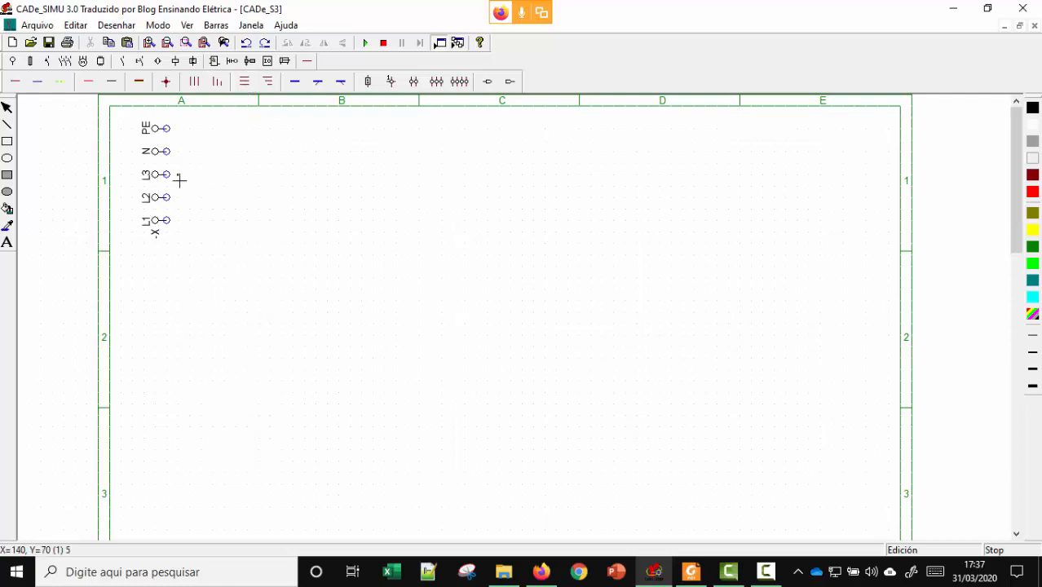
mouse_move(174, 180)
mouse_down()
mouse_move(645, 188)
mouse_move(889, 212)
mouse_up()
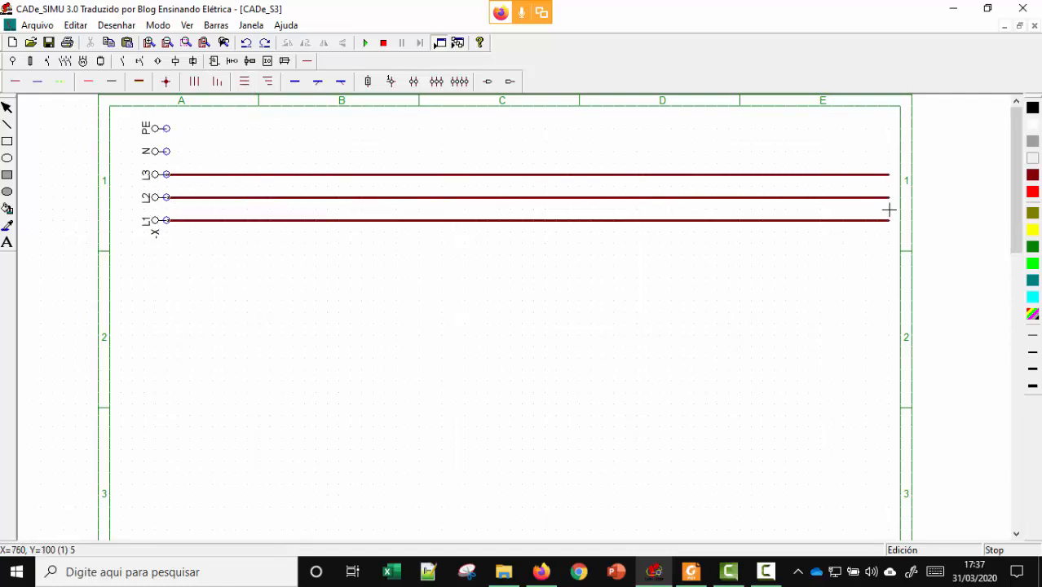
click(36, 86)
drag(168, 151, 890, 153)
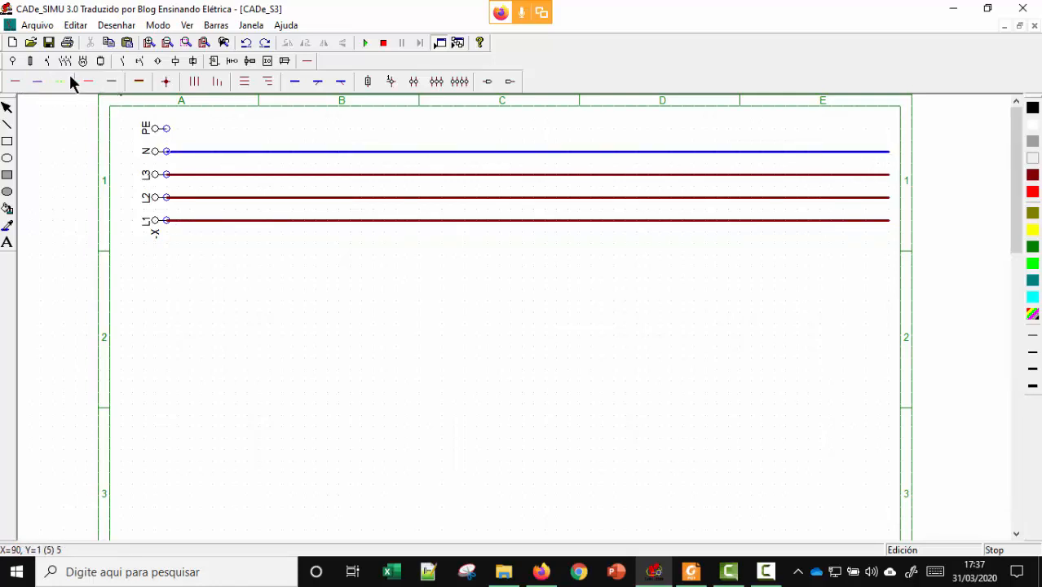
mouse_move(167, 128)
mouse_down()
mouse_move(612, 107)
mouse_move(895, 129)
mouse_up()
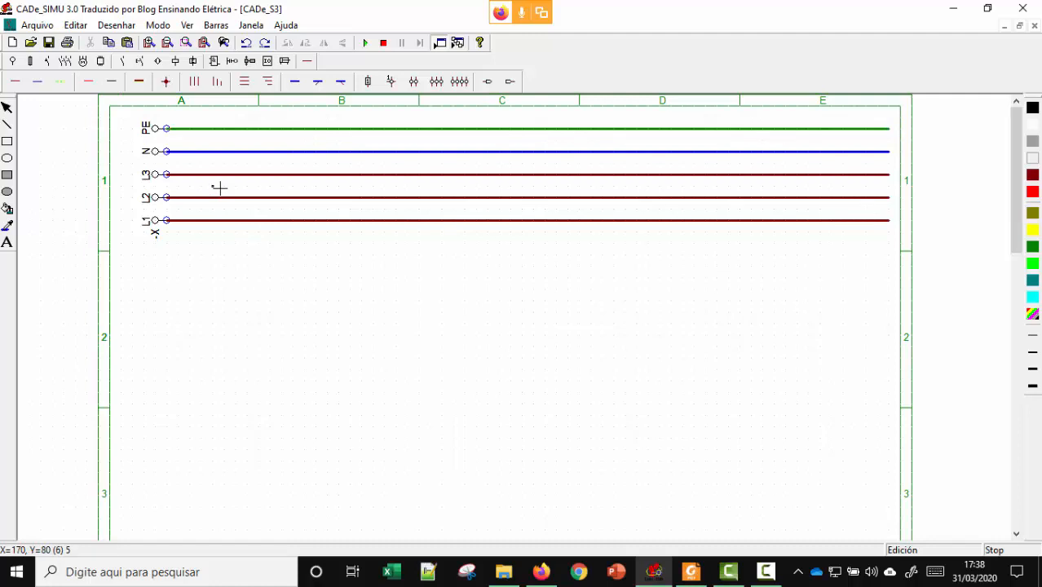
Place a three-pole circuit breaker with thermal and magnetic protection below the L1 line in column A.
click(45, 62)
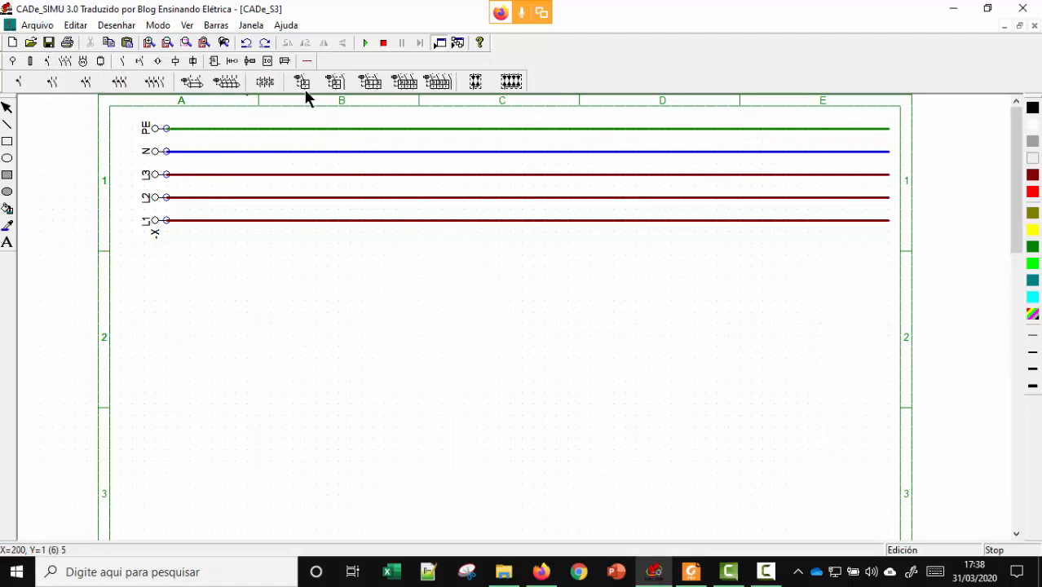
click(408, 83)
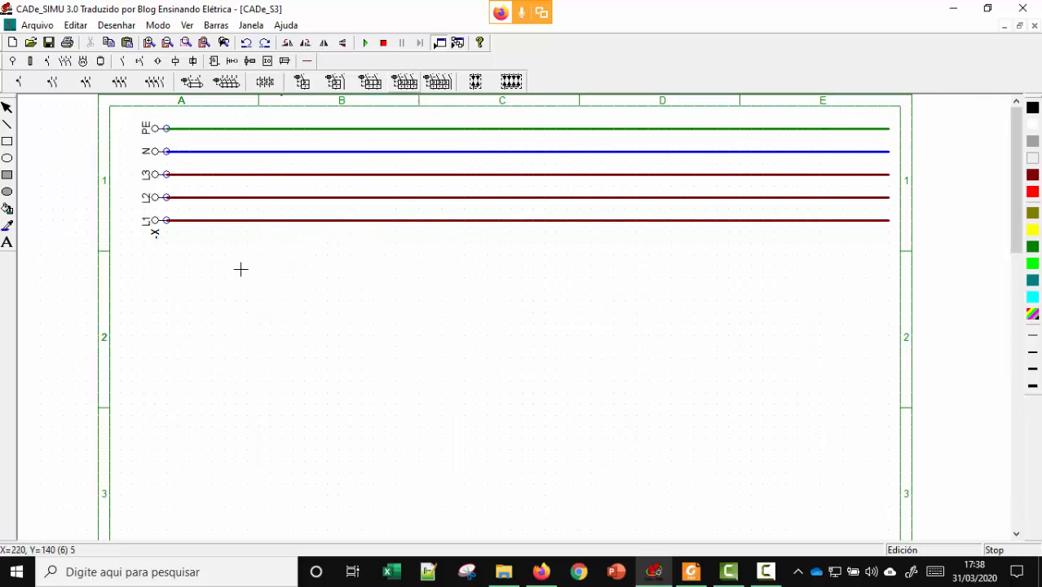
click(213, 279)
click(217, 254)
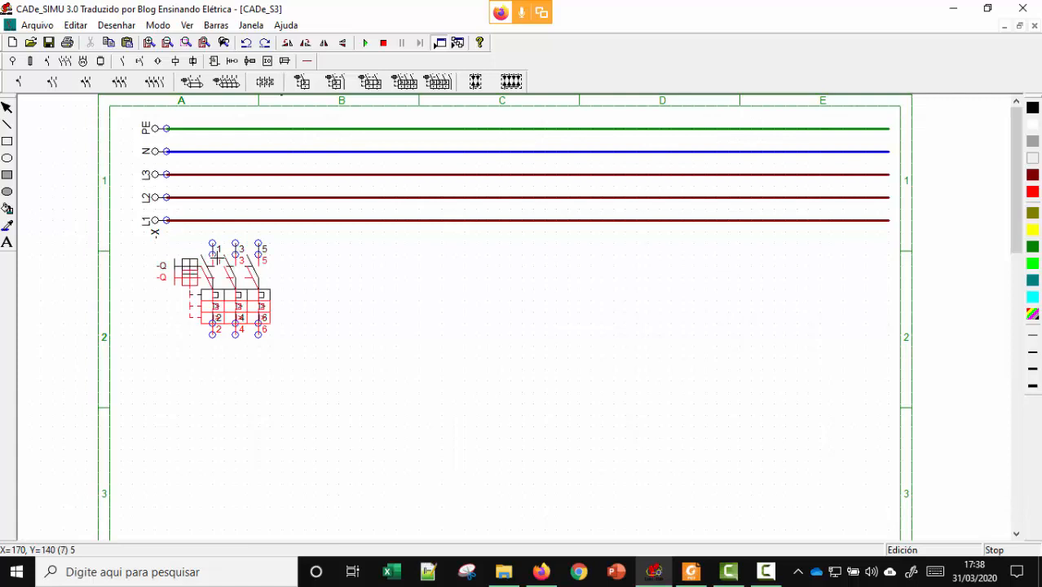
key(Escape)
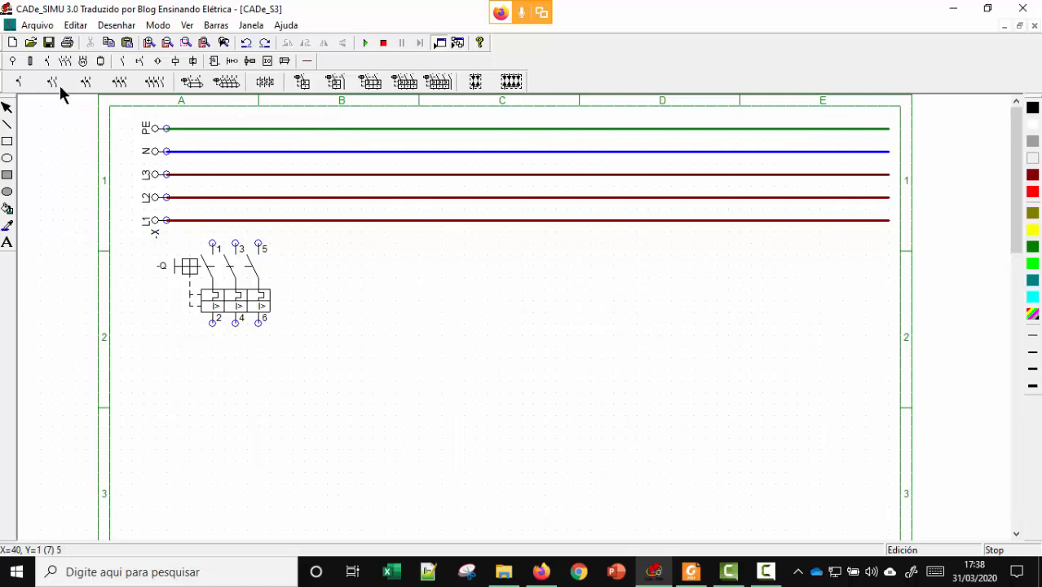
Place a single-pole fuse below the circuit breaker's terminal 6 and turn off the display of its name.
click(31, 62)
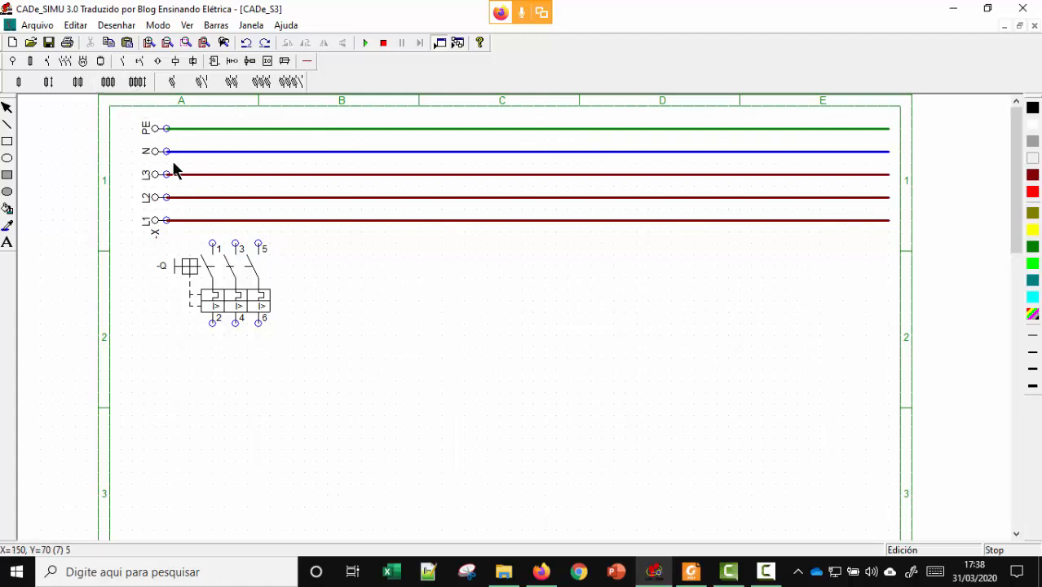
click(18, 81)
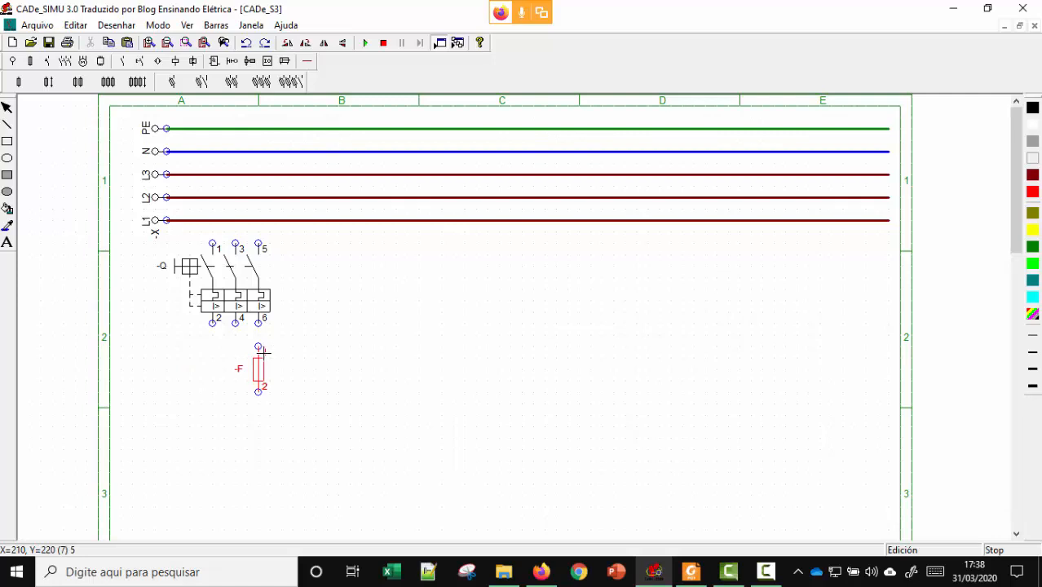
click(262, 352)
double_click(257, 370)
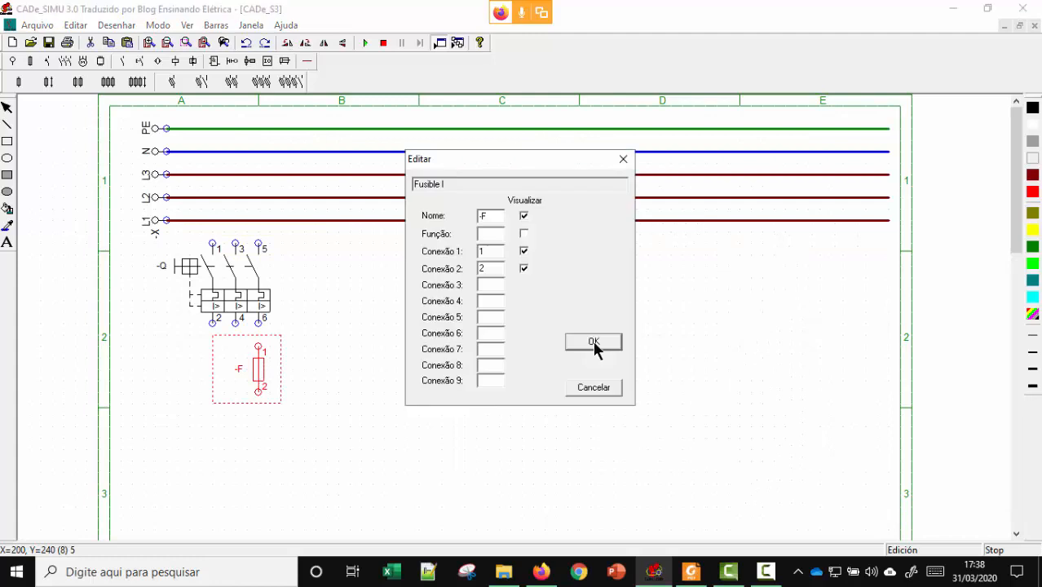
click(524, 218)
click(595, 342)
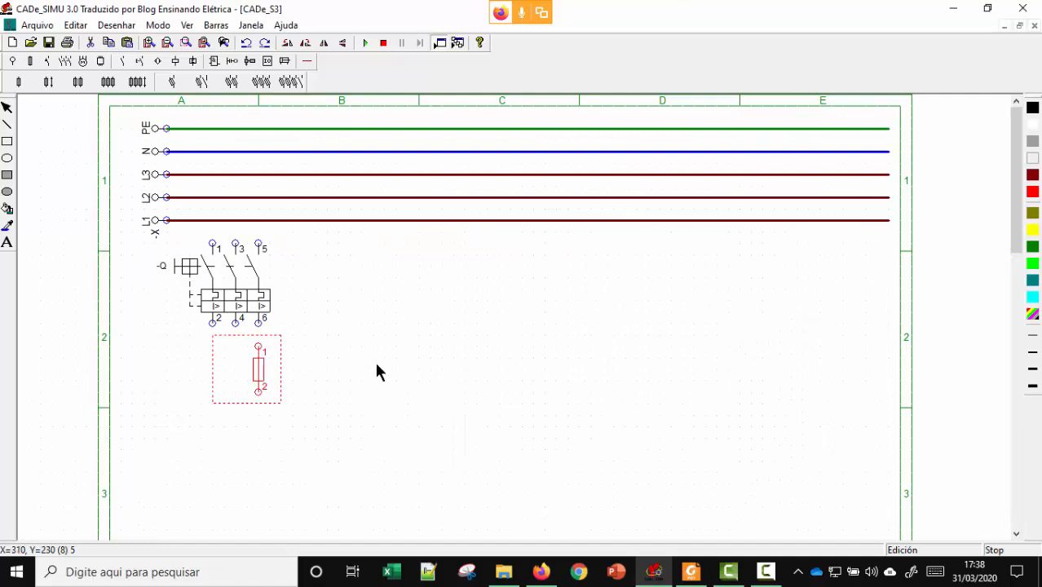
click(251, 352)
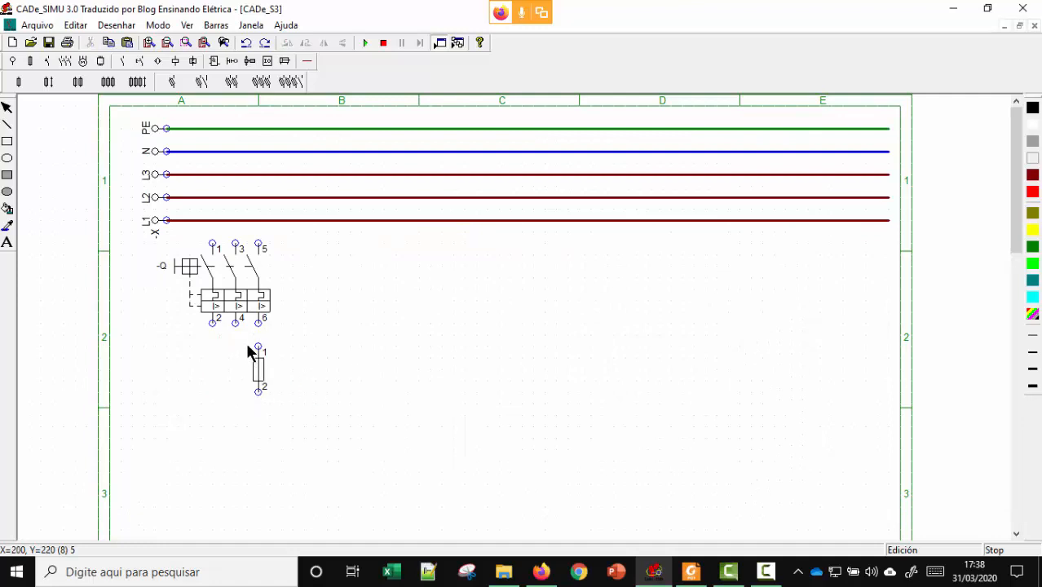
Place a second single-pole fuse below the circuit breaker's terminal 4 and hide its name.
click(19, 82)
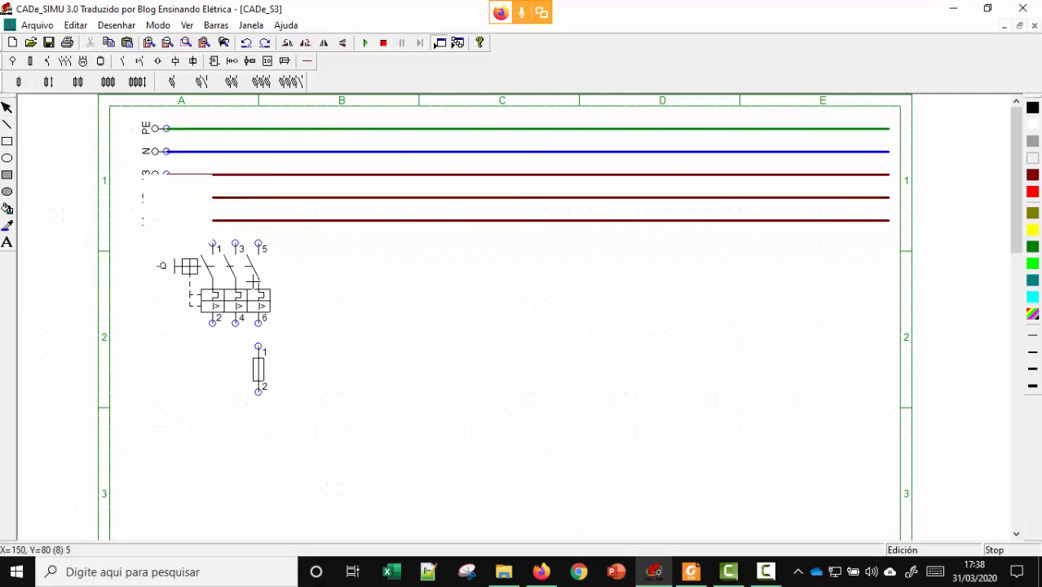
click(236, 349)
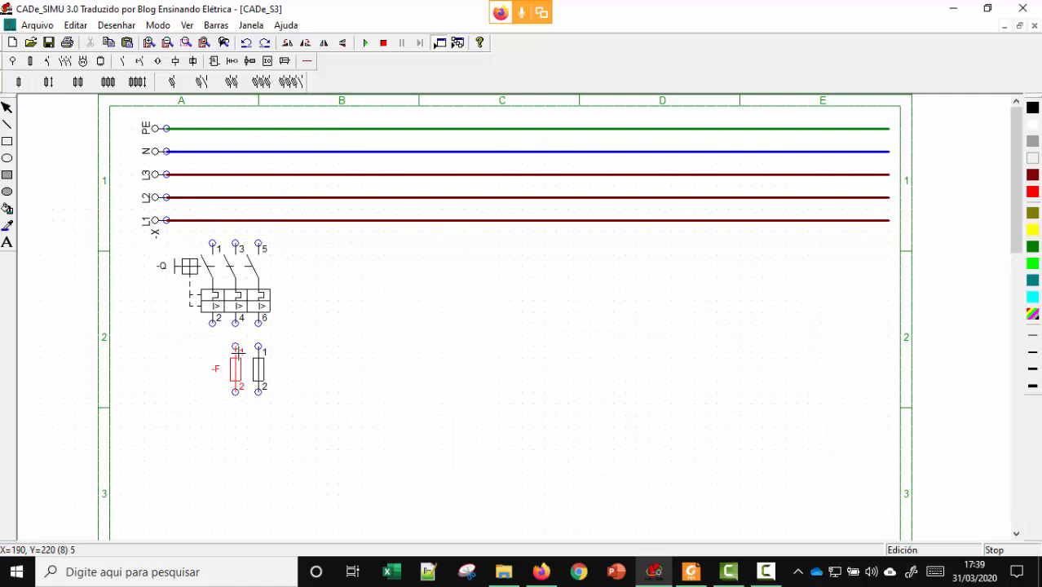
click(238, 352)
key(Escape)
double_click(234, 370)
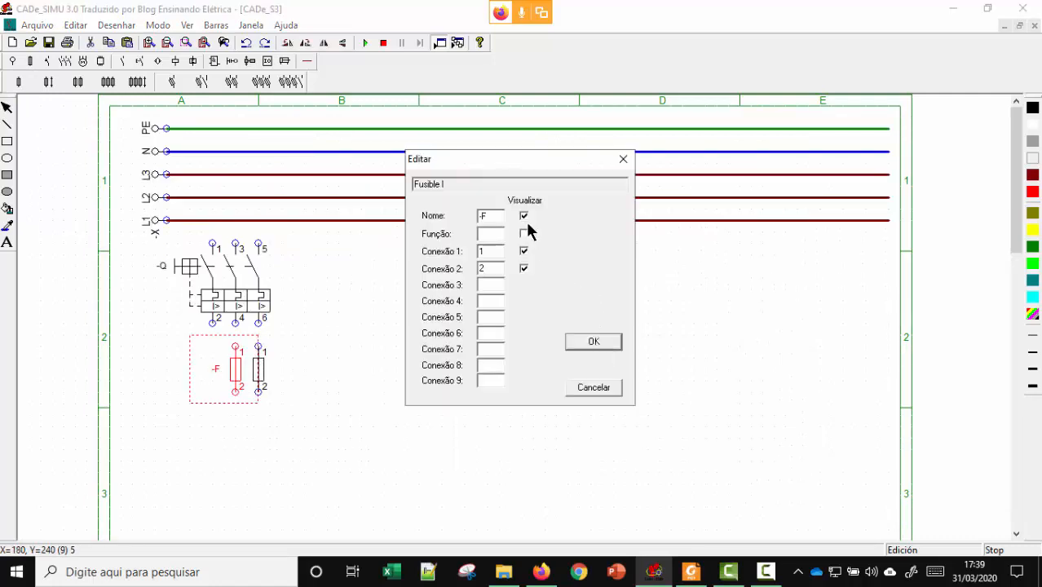
click(525, 217)
click(593, 343)
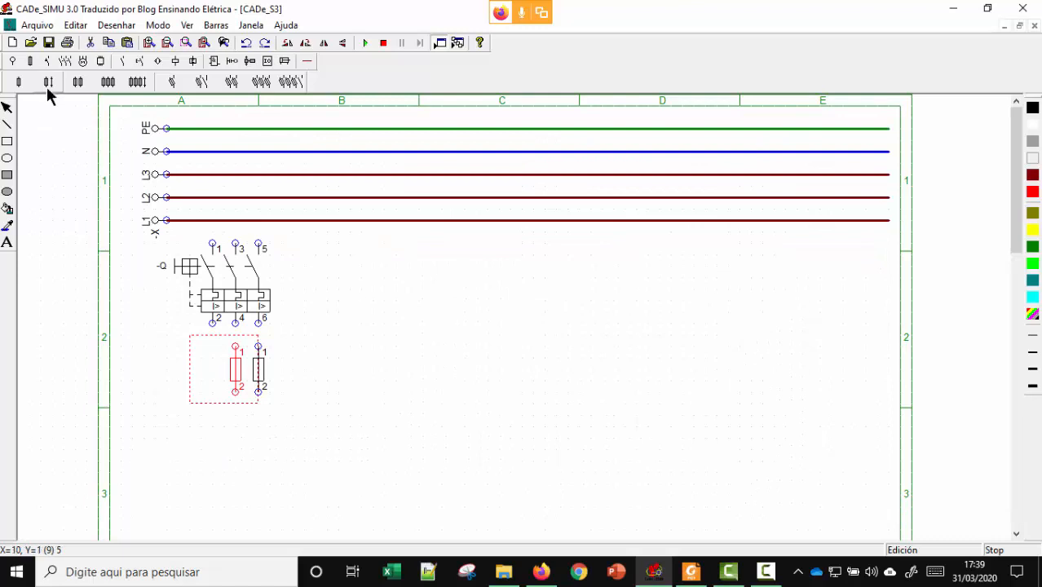
Place a third single-pole fuse below the circuit breaker's terminal 2, aligned with the other two fuses.
click(19, 81)
click(207, 359)
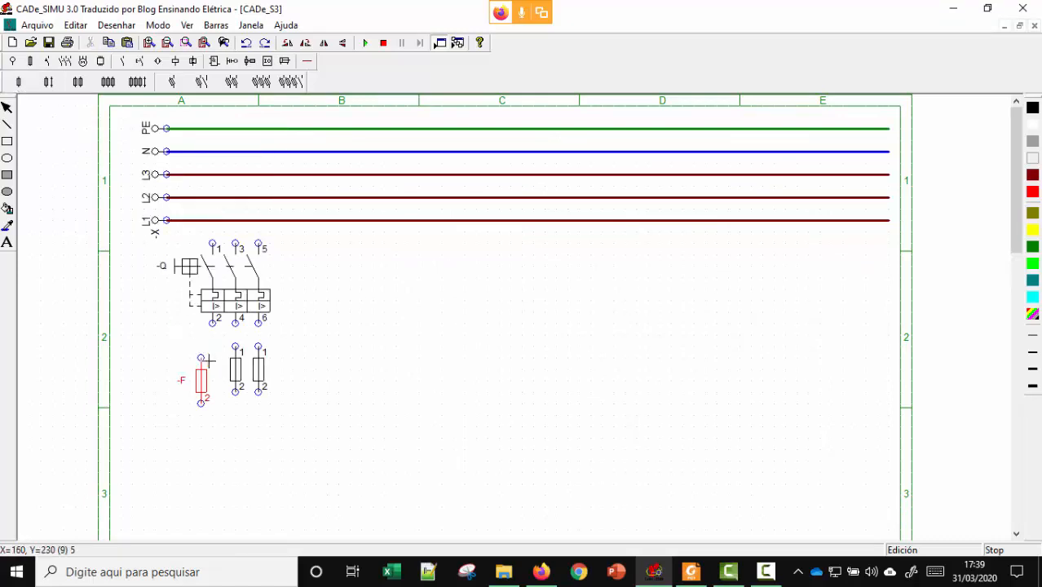
drag(208, 359, 219, 353)
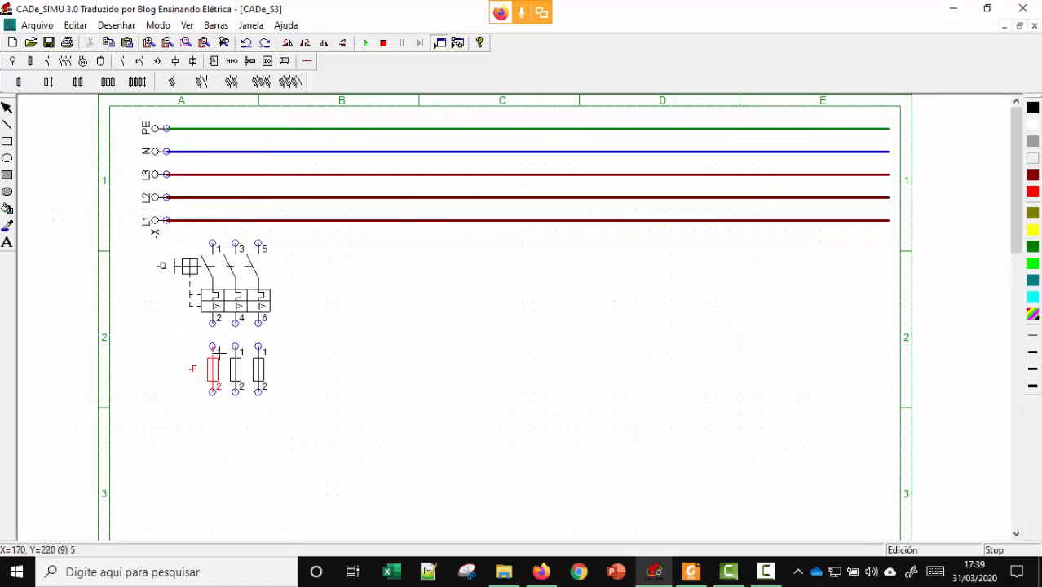
click(219, 354)
click(229, 368)
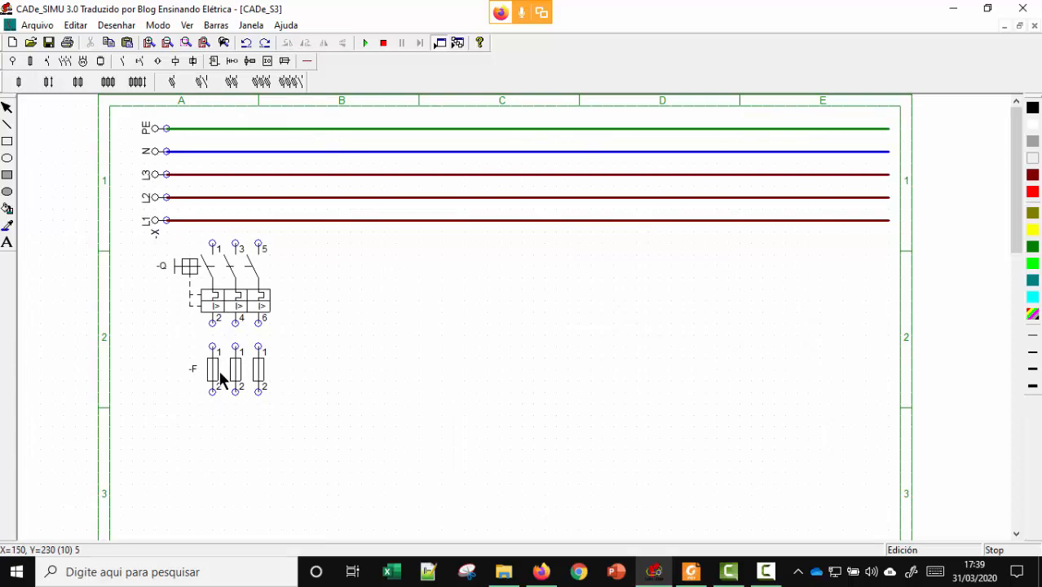
Rename the circuit breaker as Q1 and the leftmost fuse as F1.
double_click(223, 310)
drag(492, 216, 447, 215)
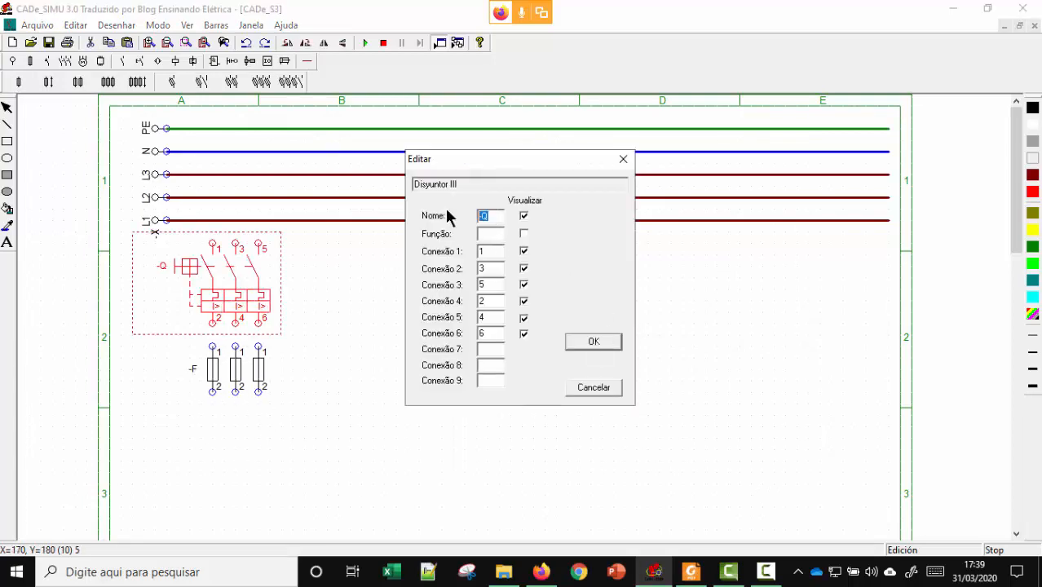
text(Q1)
click(616, 341)
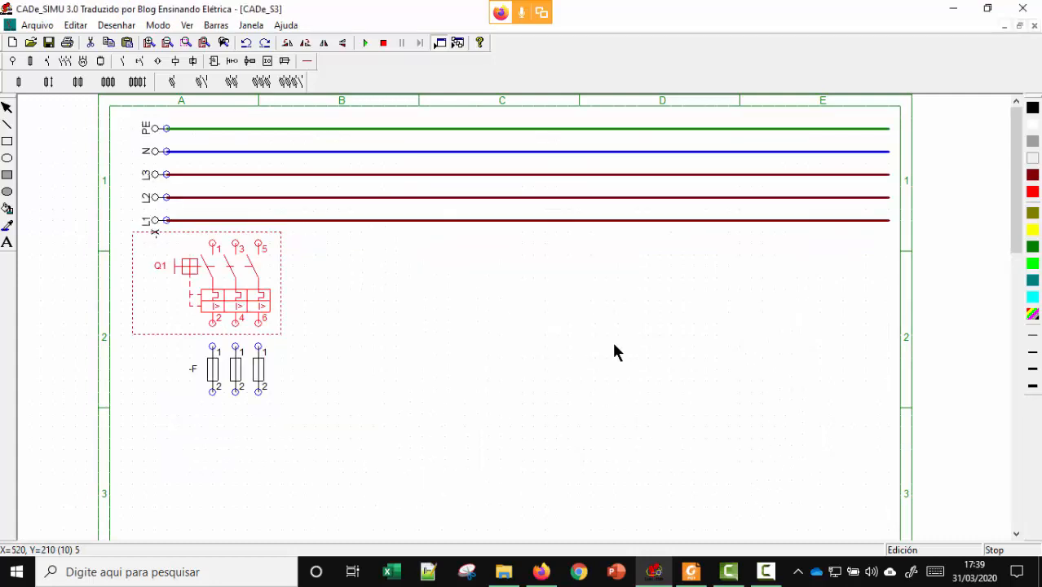
double_click(213, 372)
drag(494, 216, 448, 215)
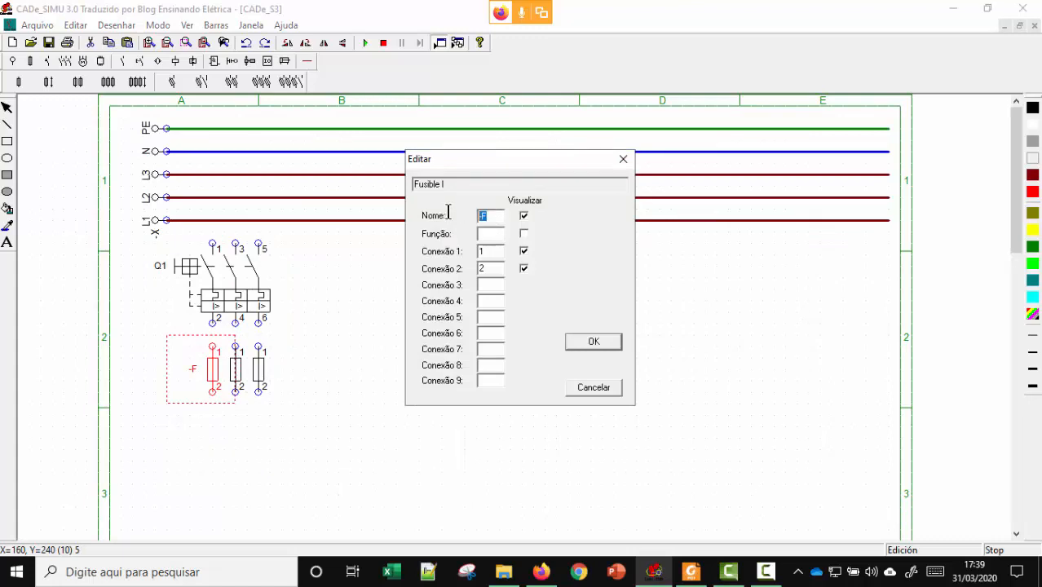
text(F1)
click(595, 343)
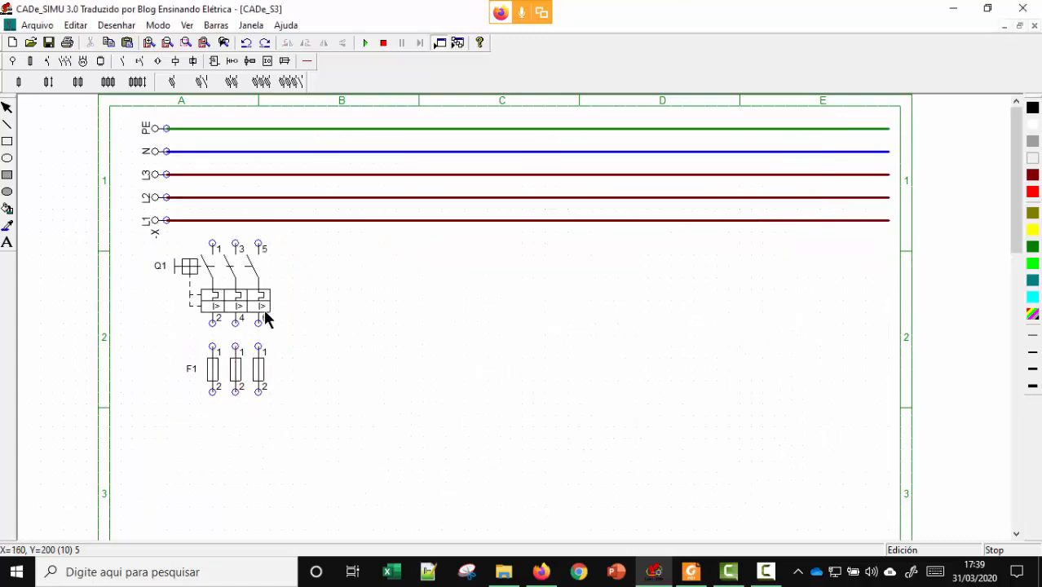
Place a three-pole contactor contact block in row 3, aligned under the fuses with a gap between them.
scroll(277, 335, down, 3)
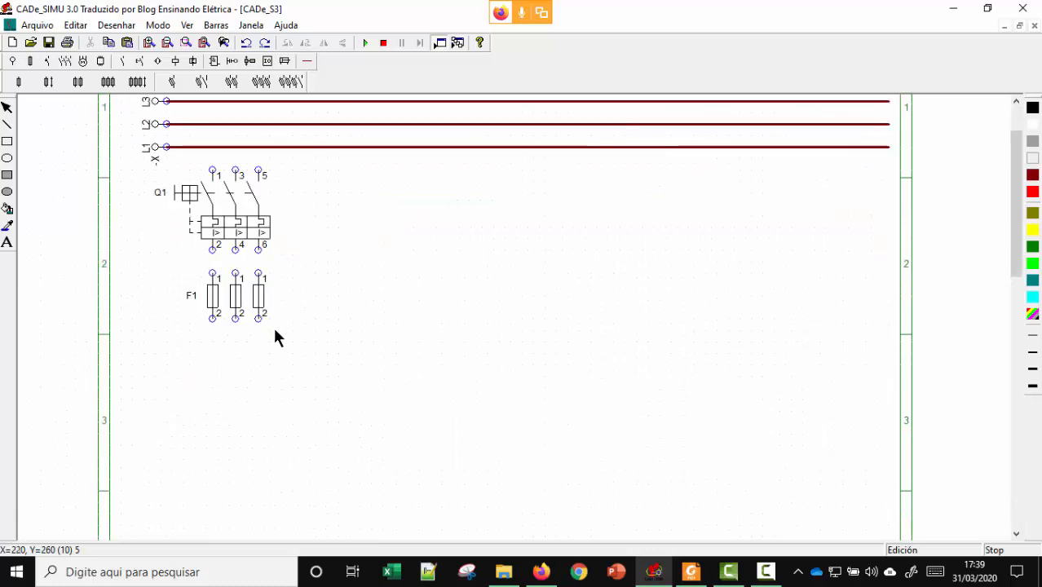
scroll(285, 328, down, 2)
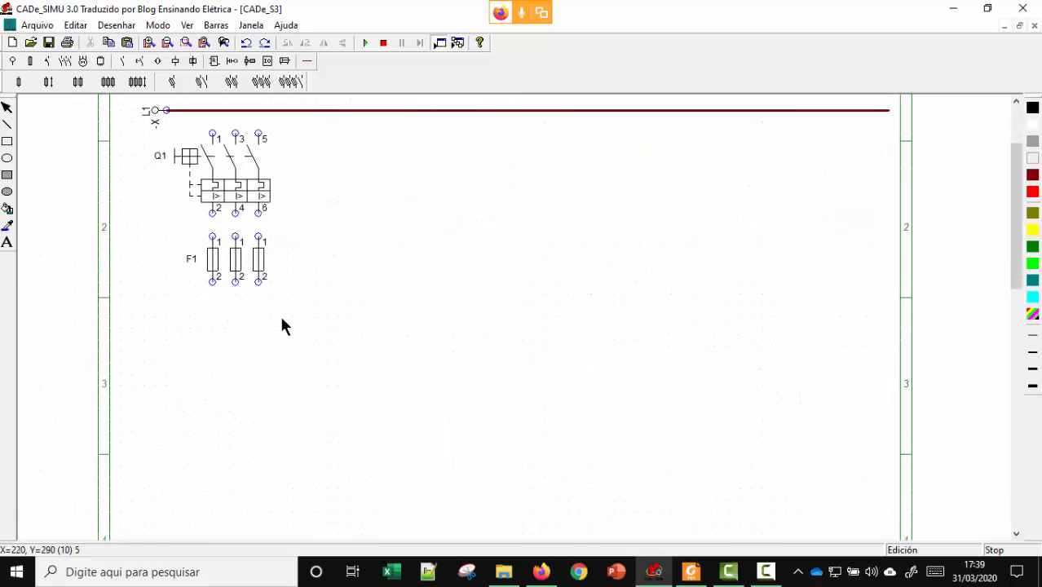
click(65, 62)
click(69, 83)
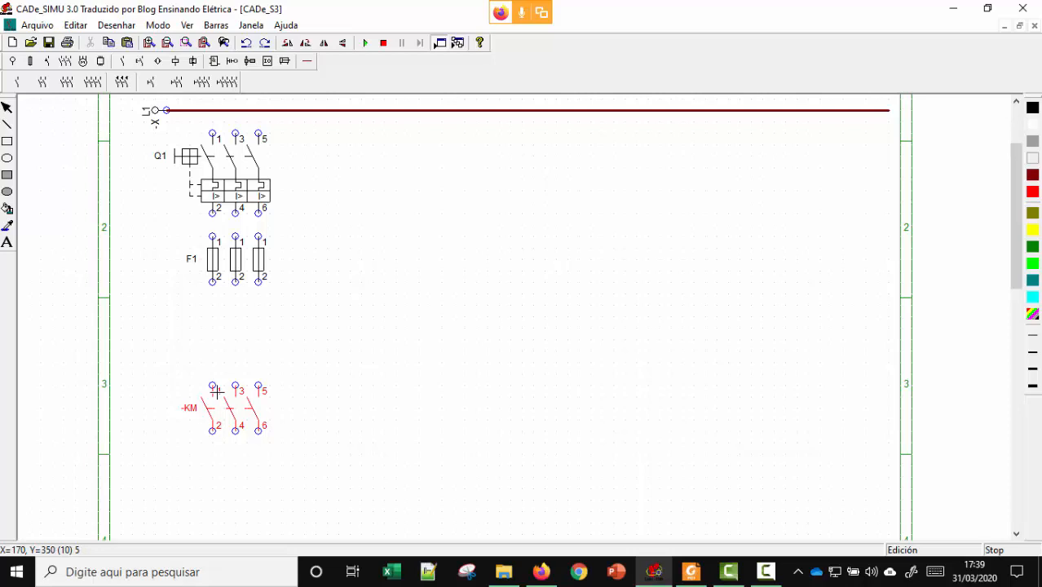
click(215, 392)
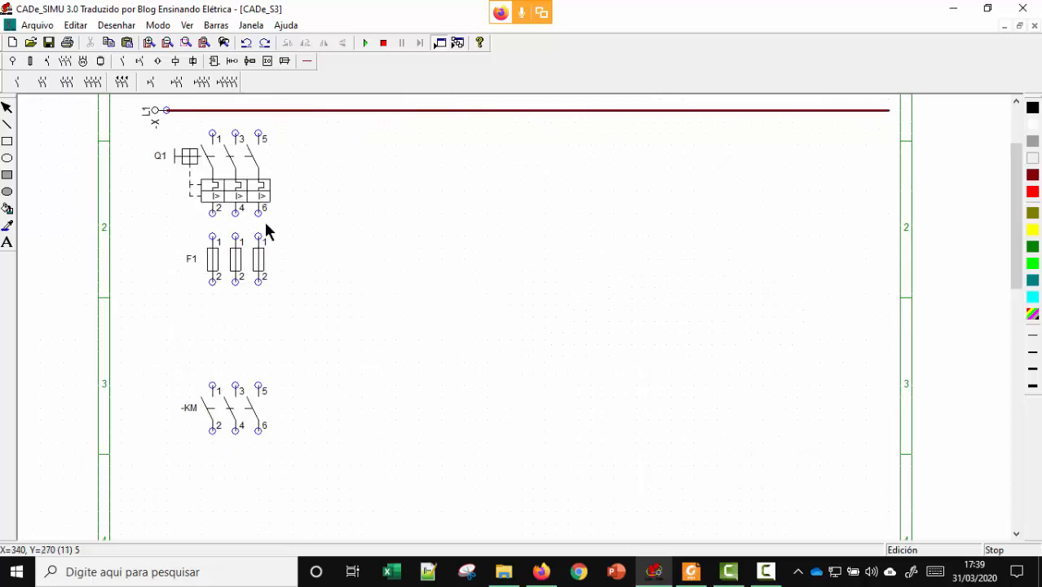
Place a three-pole thermal overload relay directly below the contactor contacts, aligned with their terminals.
click(47, 61)
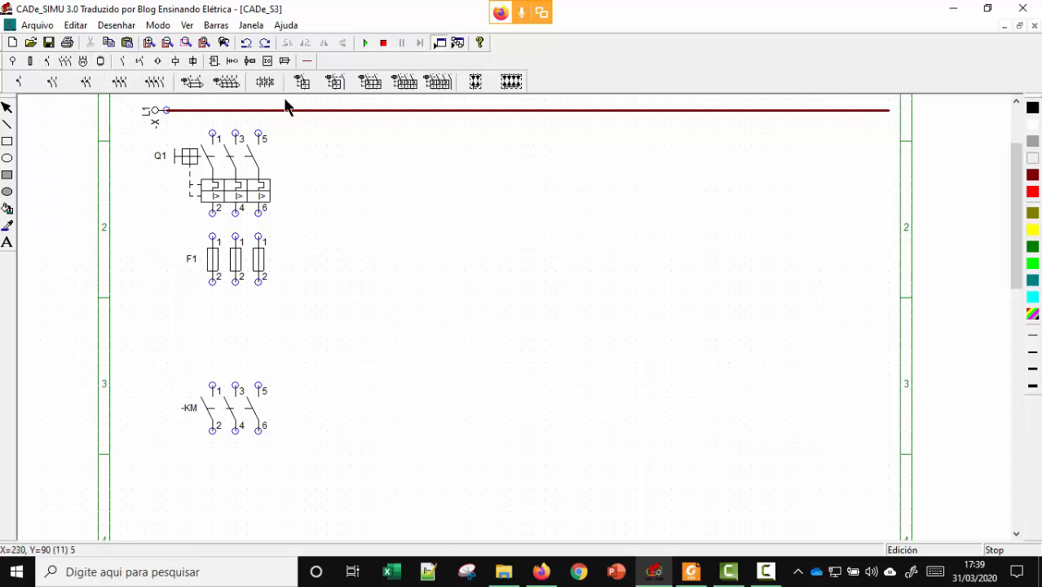
click(262, 81)
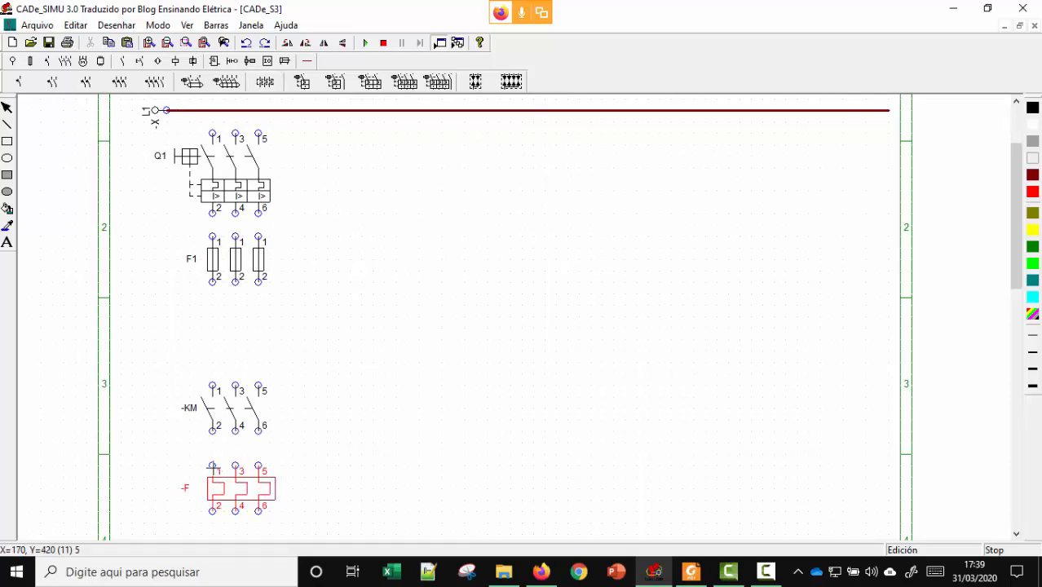
click(212, 466)
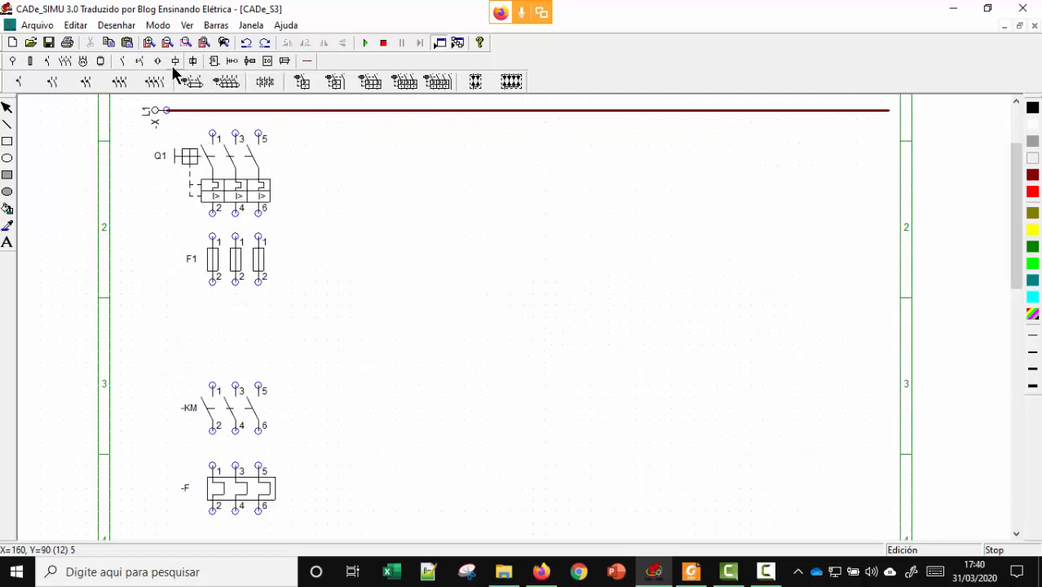
Place a three-phase motor directly below the thermal overload relay, with U1, V1 and W1 aligned to the relay's terminals.
click(82, 62)
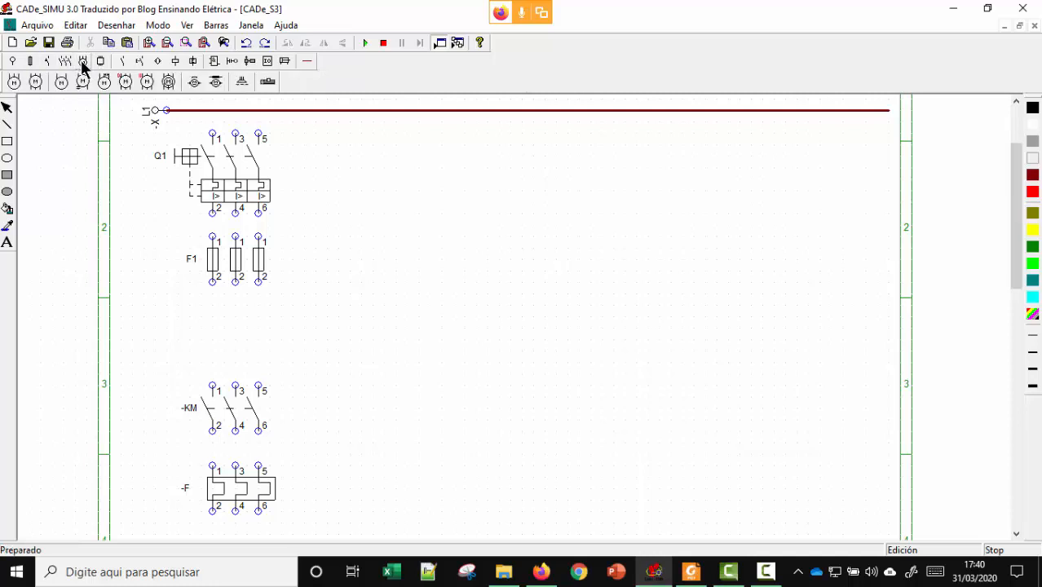
click(15, 85)
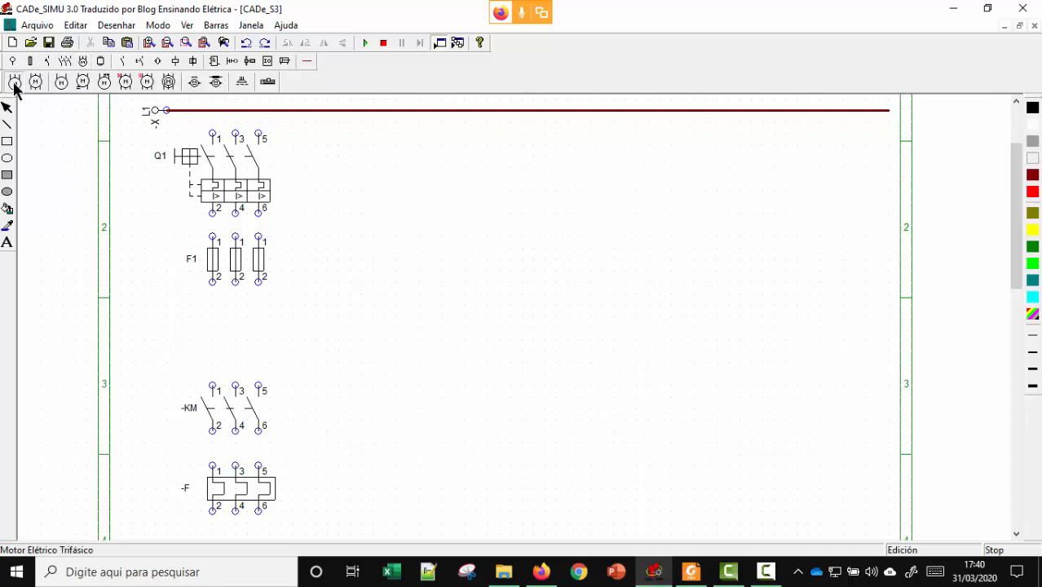
scroll(356, 353, down, 3)
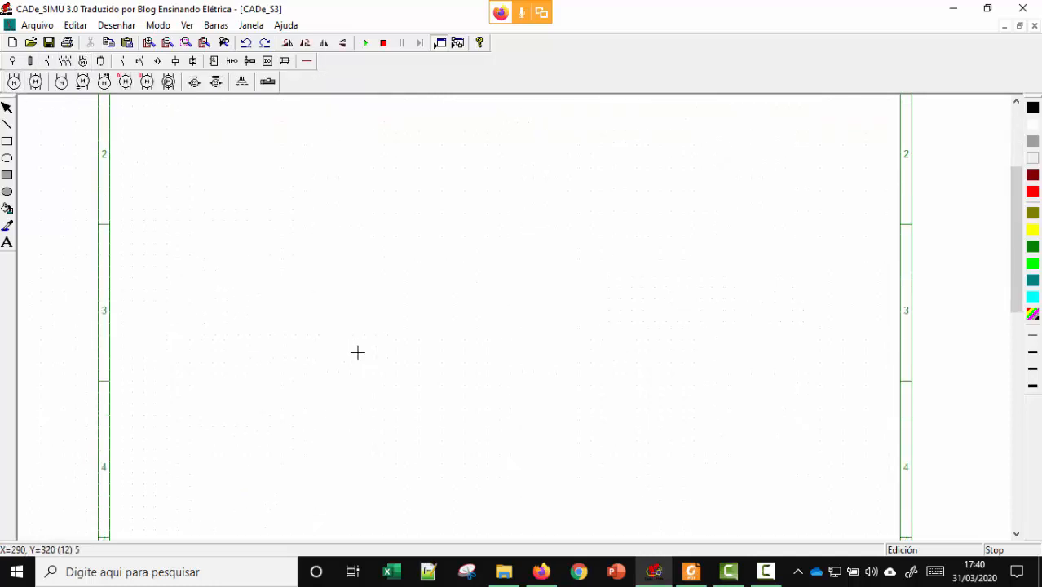
click(235, 441)
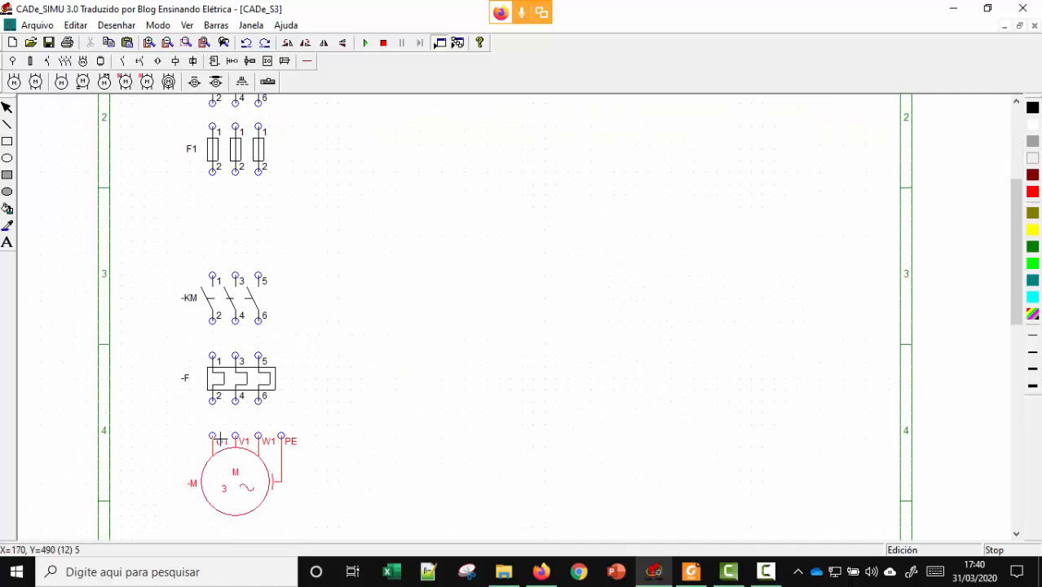
click(218, 438)
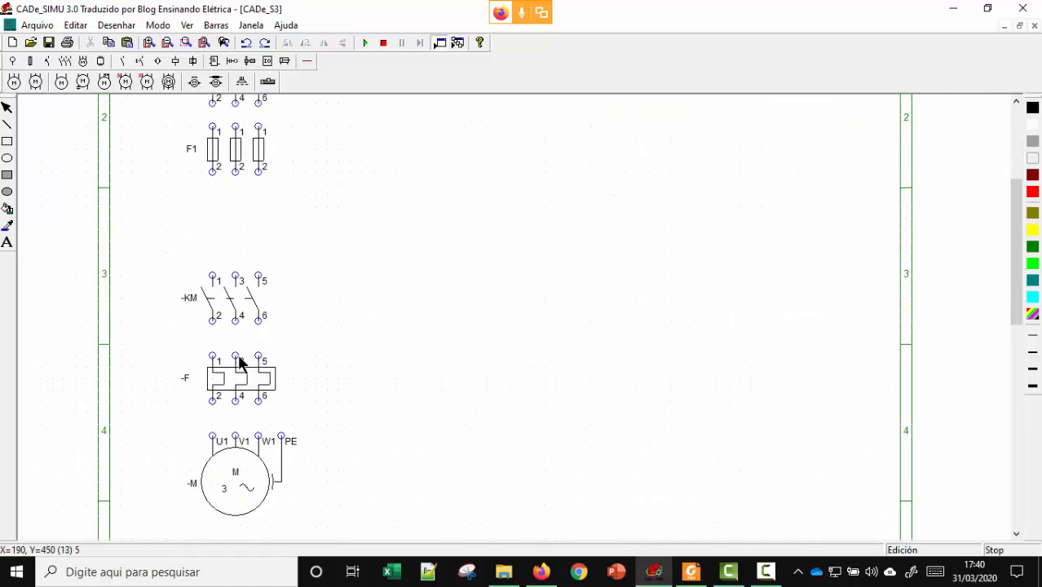
Rename the three-pole contactor contacts as K1.
double_click(231, 297)
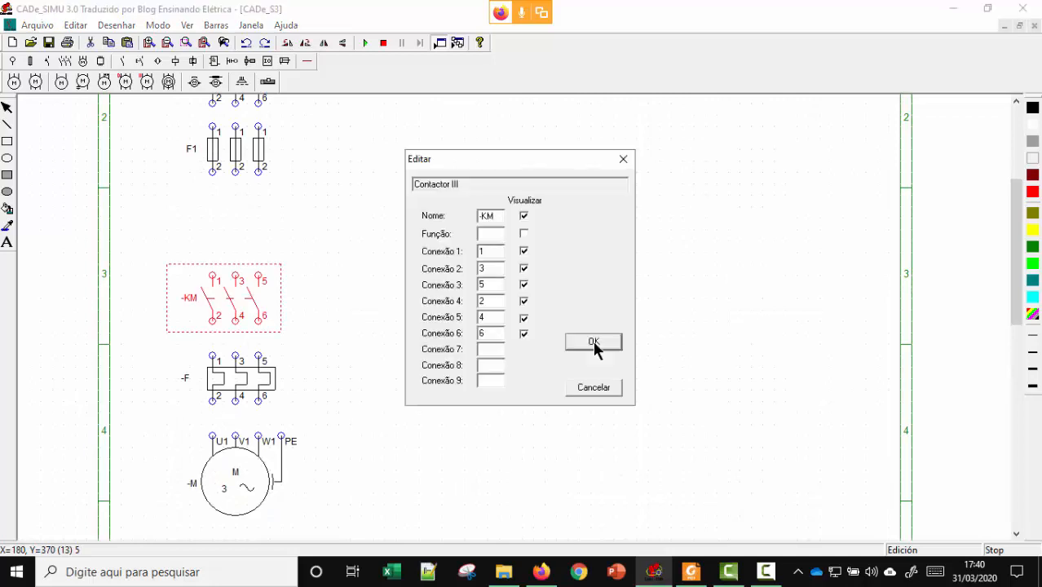
drag(501, 215, 455, 220)
text(K1)
click(594, 342)
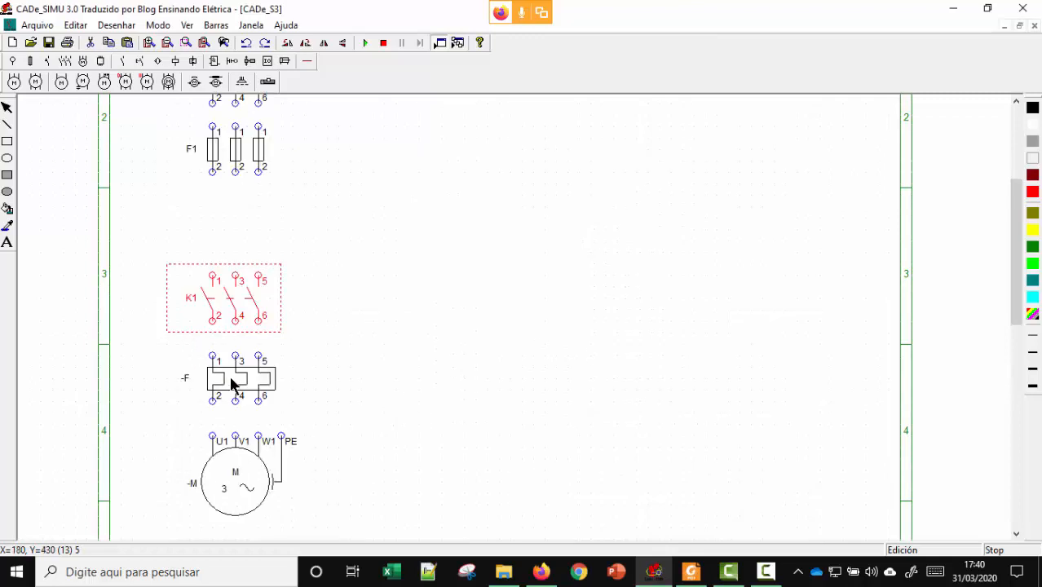
Rename the thermal overload relay as RLT and the three-phase motor as M1.
click(234, 384)
double_click(234, 383)
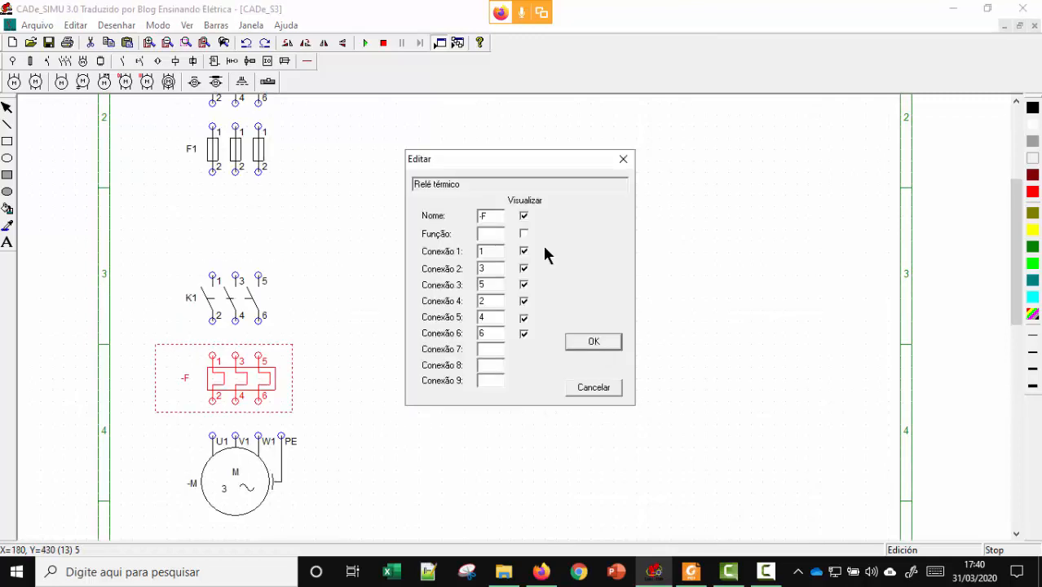
double_click(481, 214)
click(608, 342)
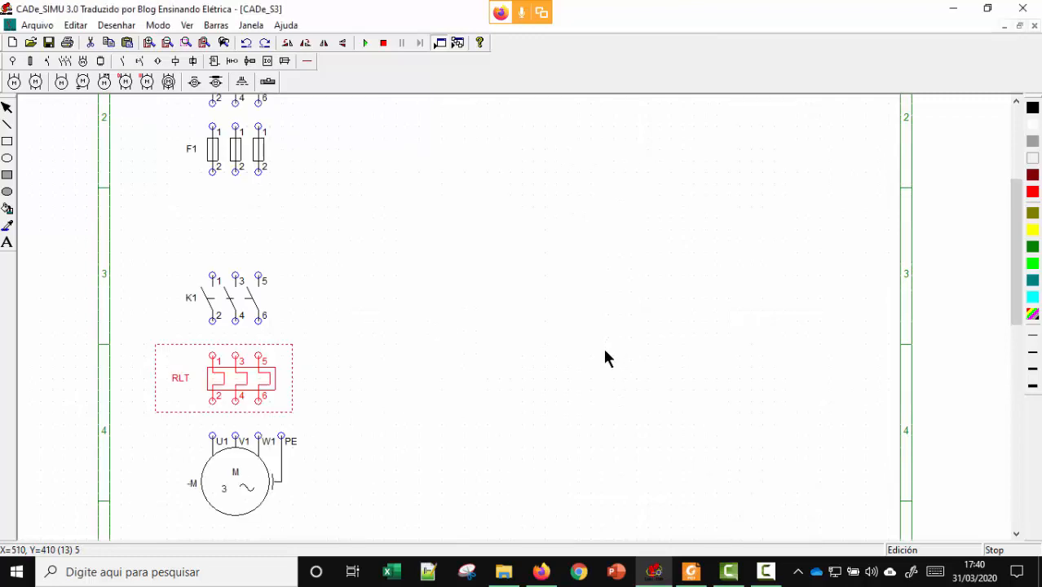
double_click(248, 492)
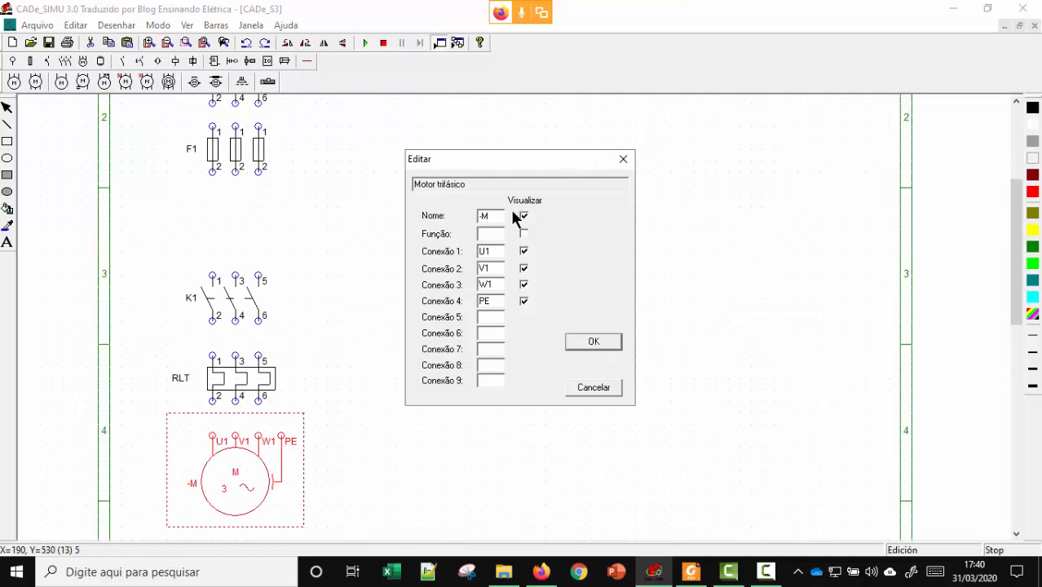
double_click(487, 215)
click(603, 341)
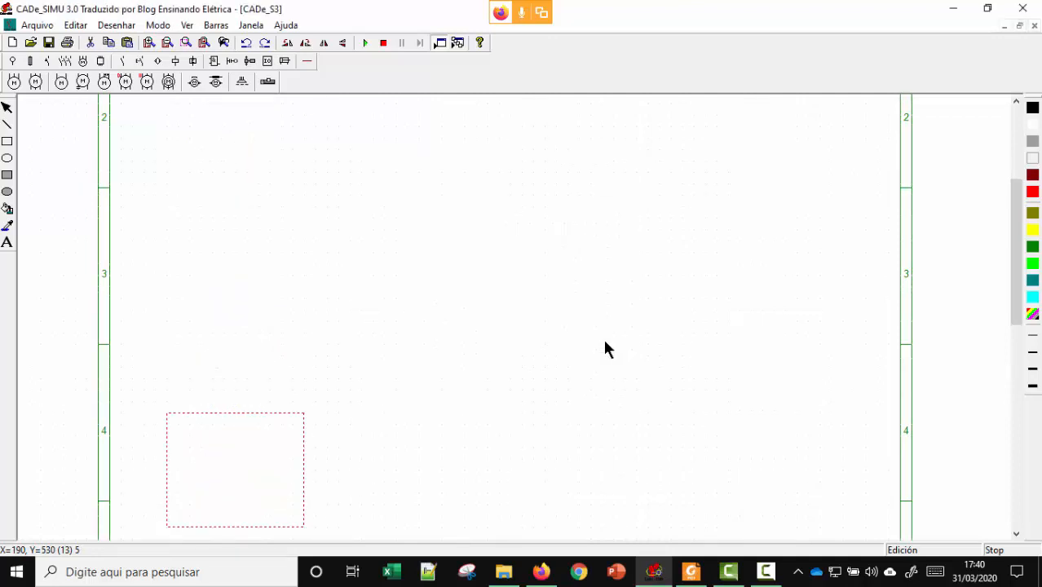
Wire all three phases from Q1 through the fuses, K1 and RLT down to the motor's U1, V1 and W1 terminals.
click(309, 62)
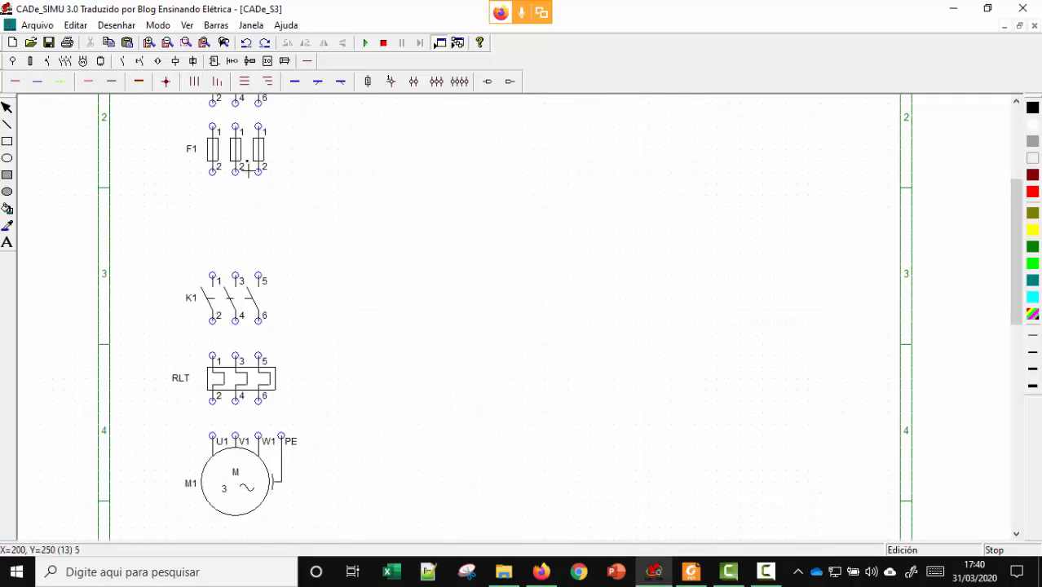
scroll(216, 181, up, 1)
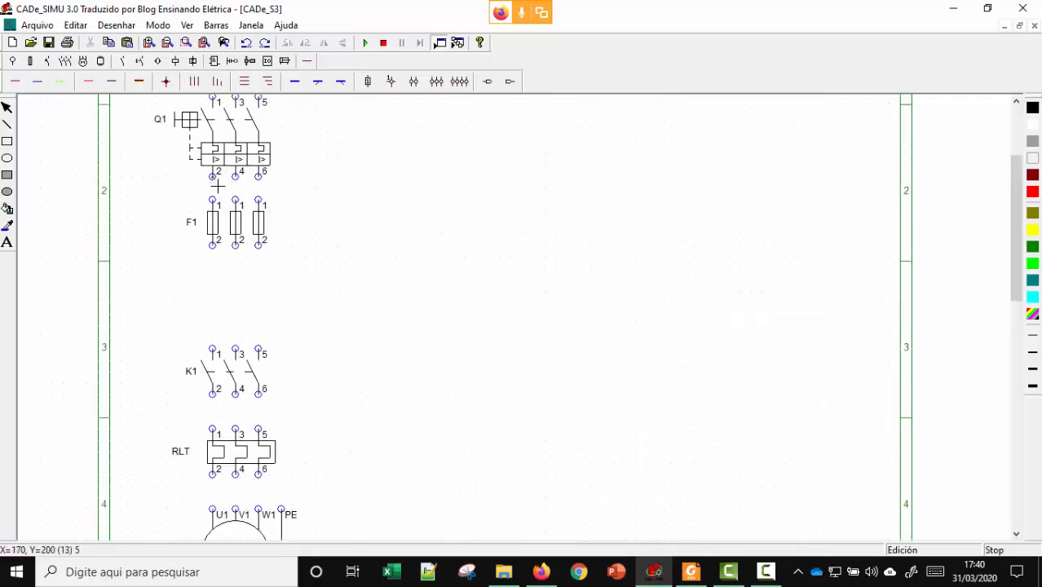
drag(218, 187, 222, 202)
drag(215, 254, 226, 349)
scroll(225, 349, down, 3)
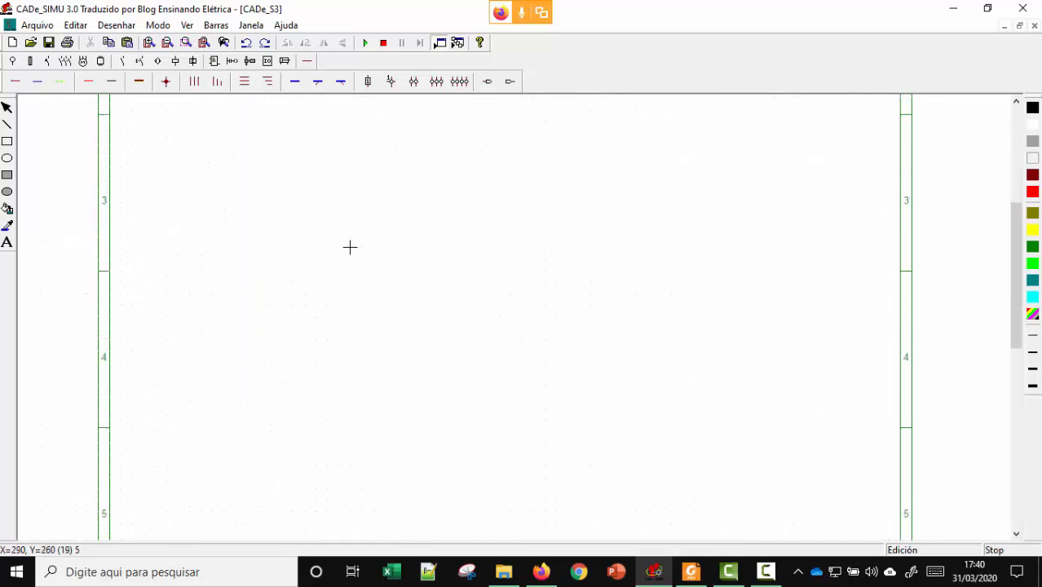
drag(218, 255, 221, 287)
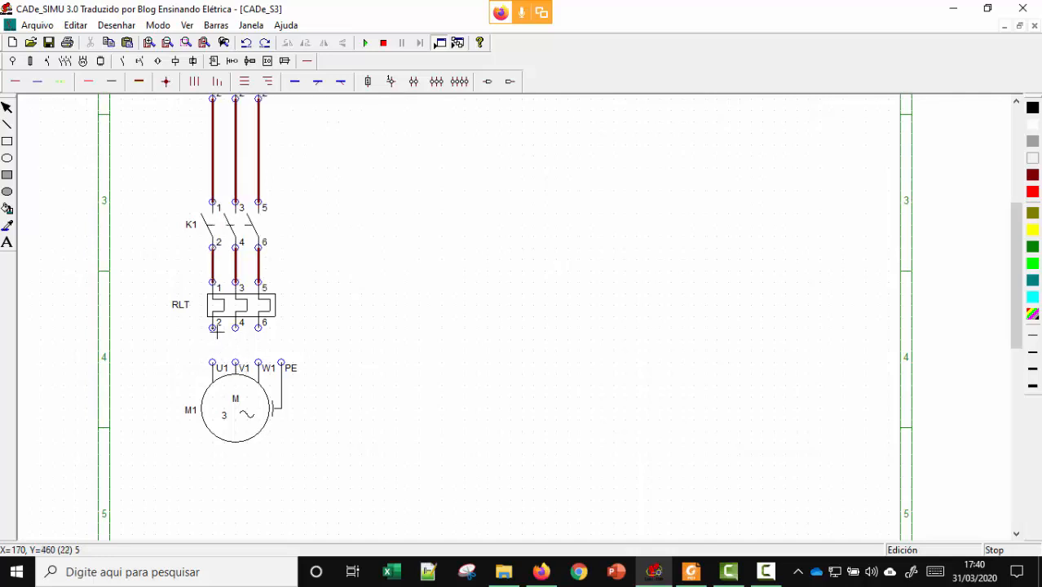
drag(218, 331, 228, 365)
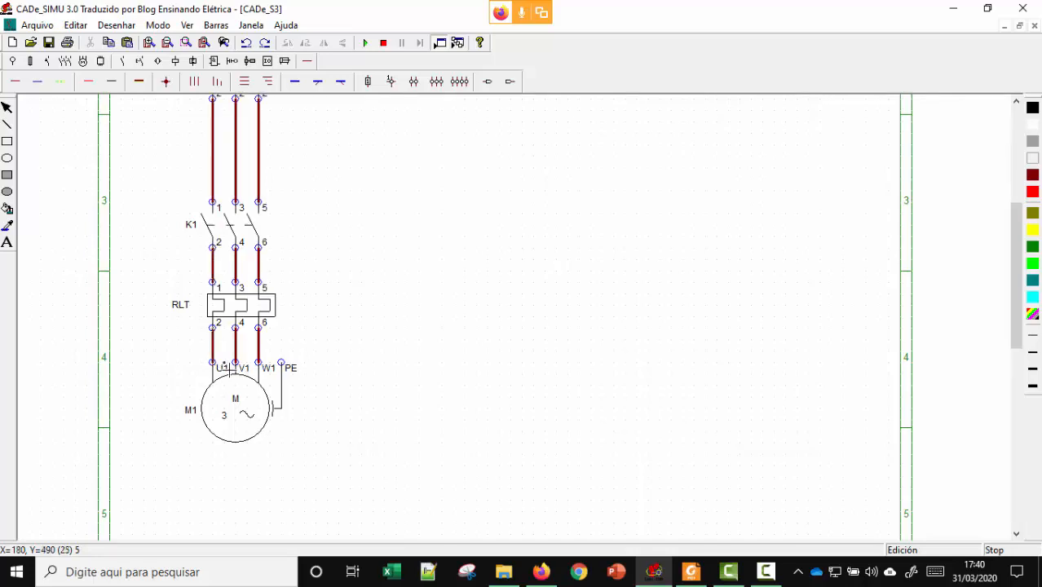
Connect Q1's terminals 1, 3 and 5 to the supply lines L1, L2 and L3 respectively with single phase wires.
scroll(261, 245, up, 3)
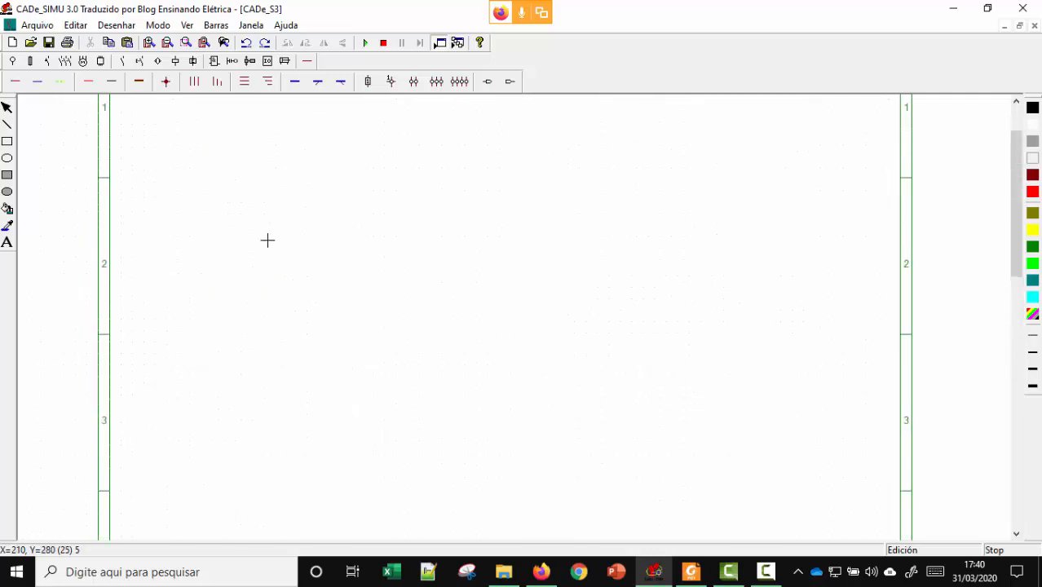
scroll(221, 159, up, 1)
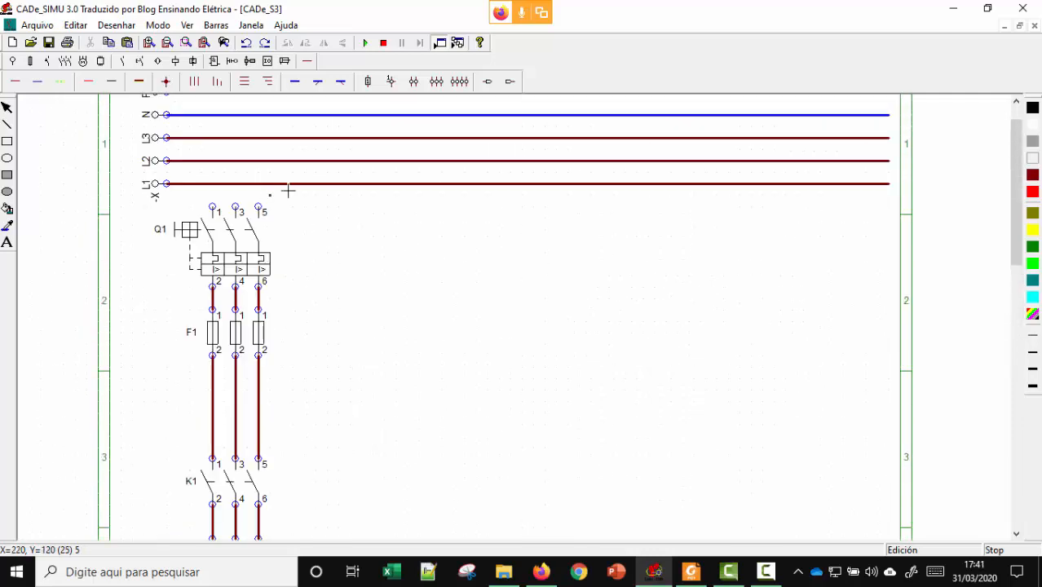
click(18, 81)
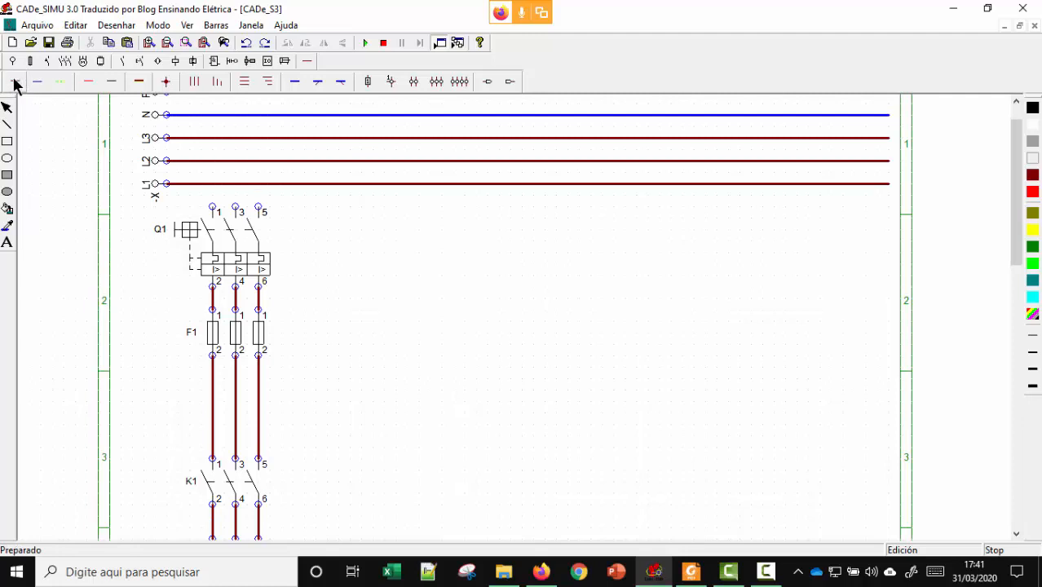
mouse_move(216, 204)
mouse_down()
mouse_move(213, 184)
mouse_move(244, 171)
mouse_move(236, 160)
mouse_up()
drag(259, 209, 261, 139)
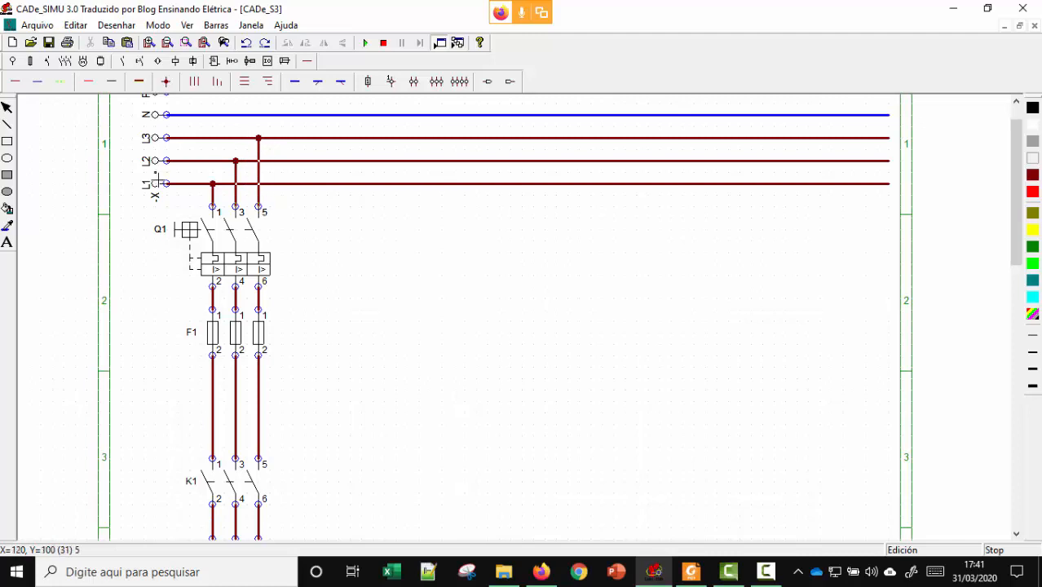
Rename the L1 L2 L3 N PE power supply as 380V.
right_click(150, 167)
double_click(150, 160)
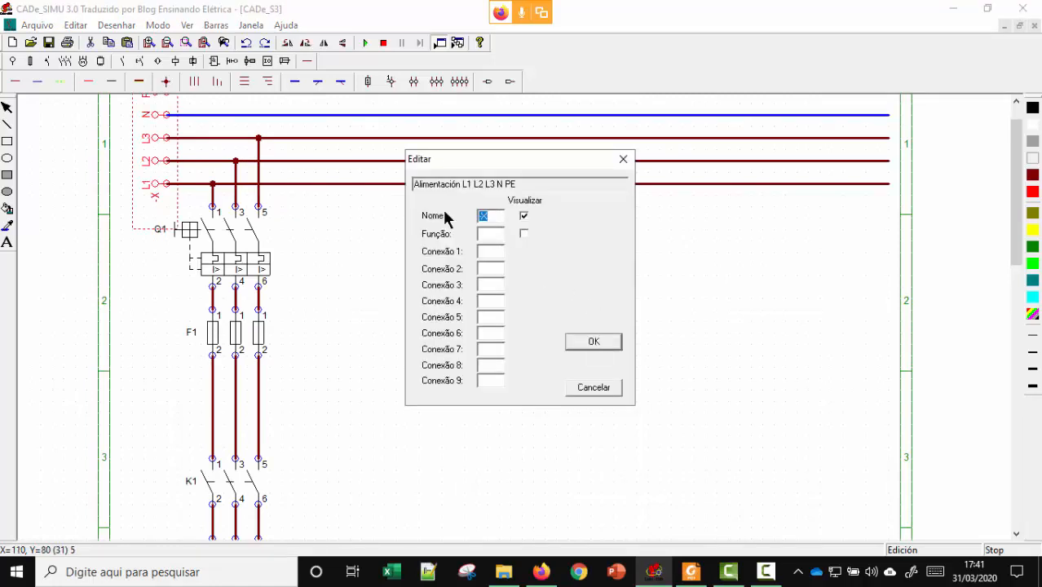
text(380V)
key(Return)
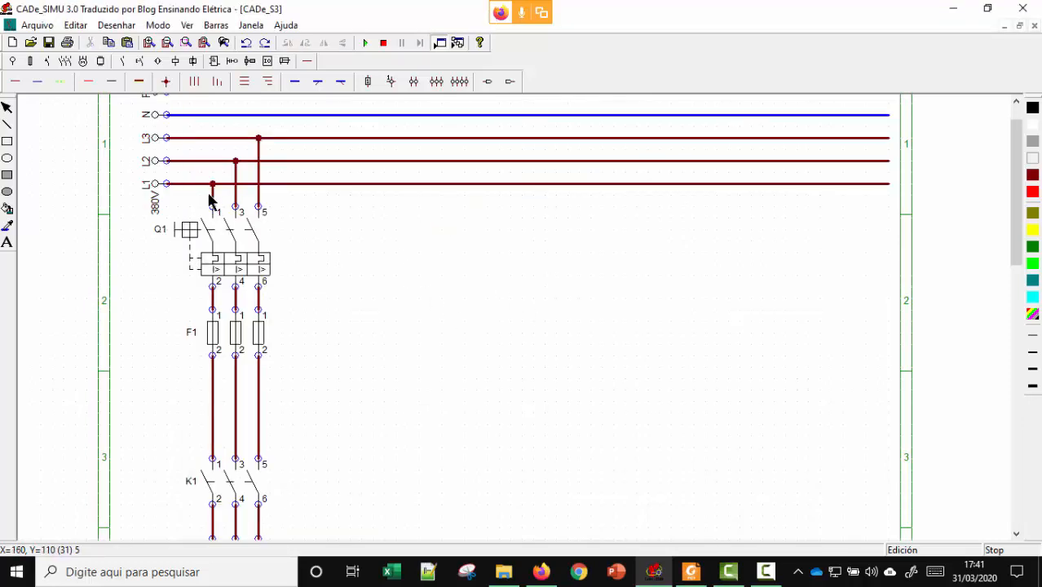
Place a phase-failure relay with L1, L2 and L3 terminals beside the K1 contacts, clear of the motor branch.
scroll(196, 193, up, 1)
scroll(202, 191, down, 2)
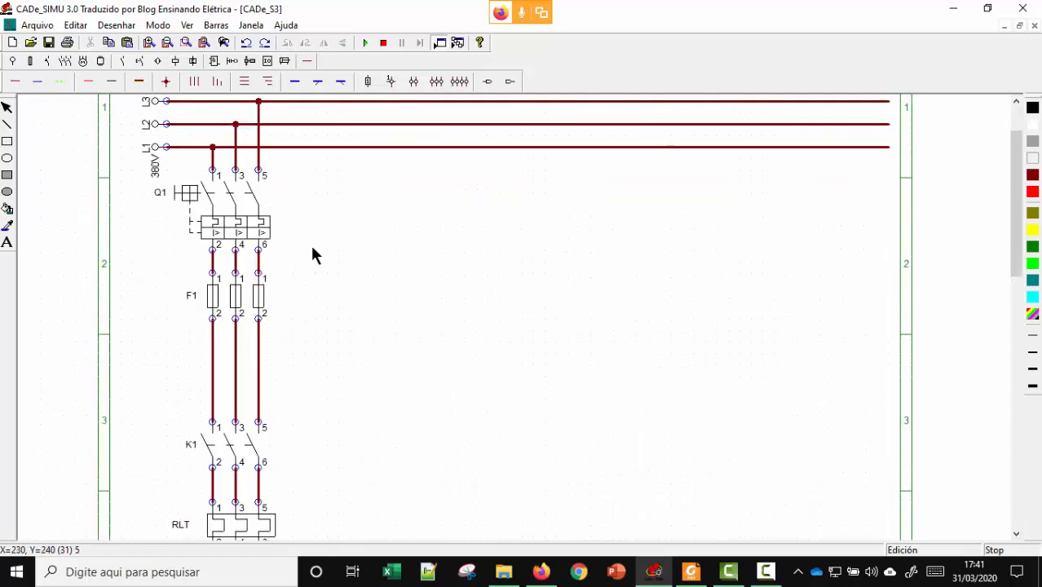
scroll(236, 343, down, 8)
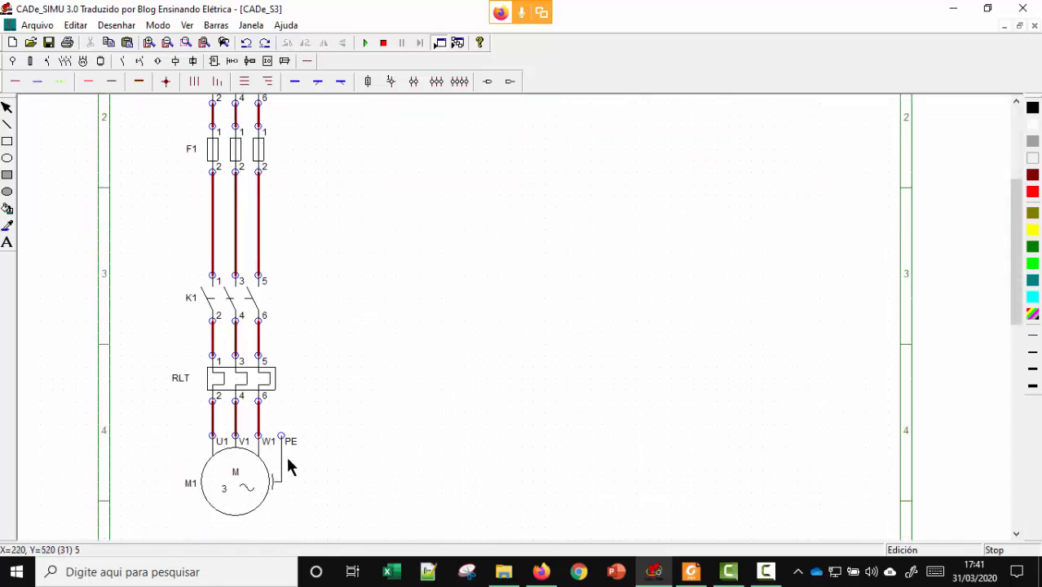
scroll(265, 404, up, 2)
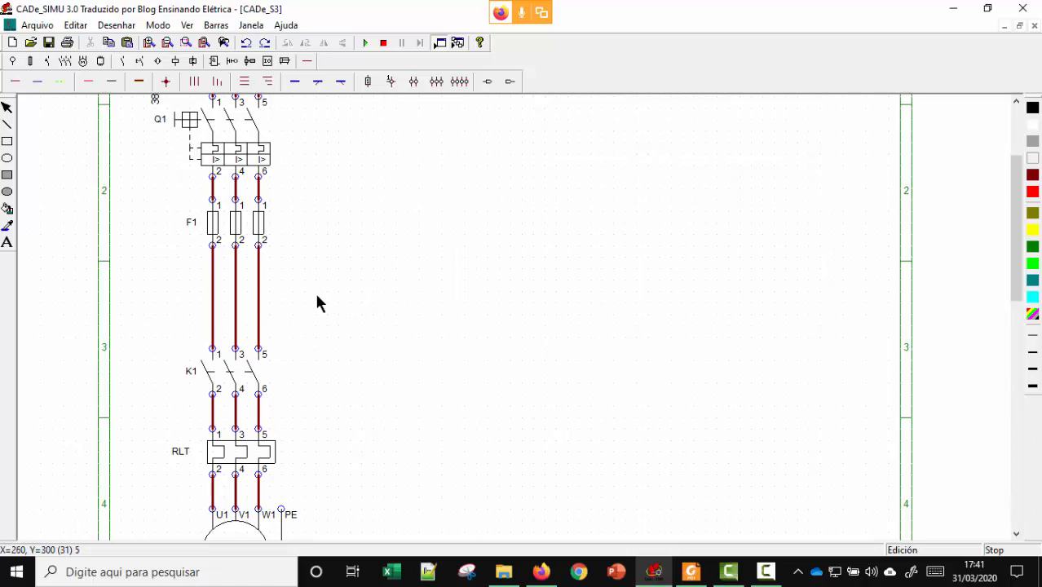
click(194, 62)
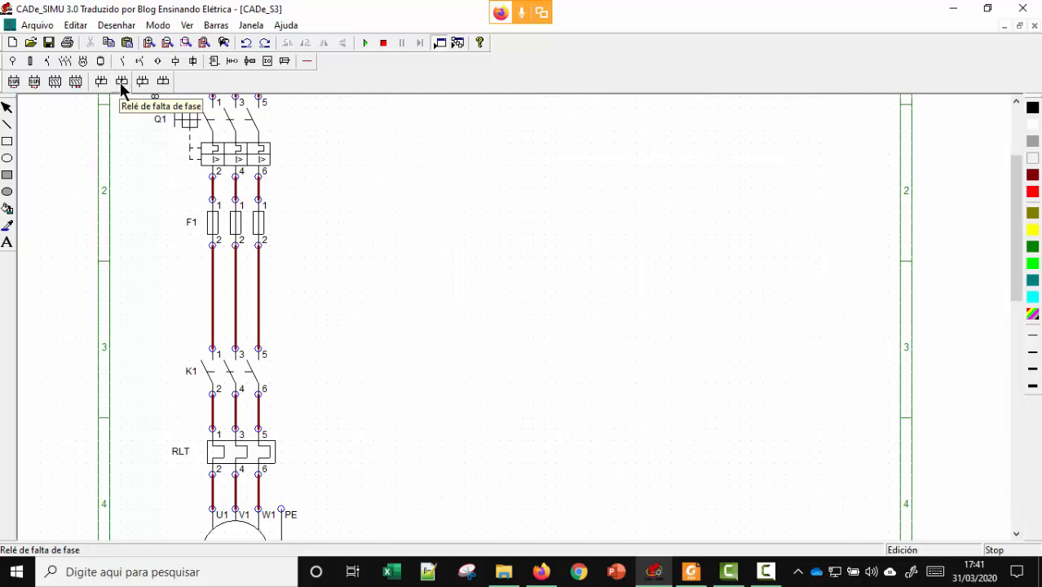
click(118, 83)
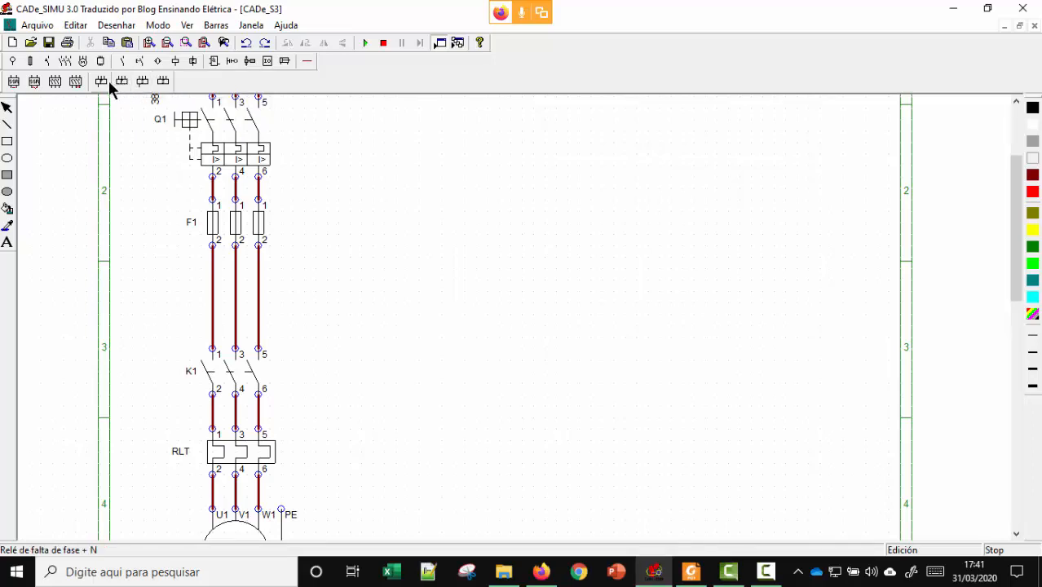
click(101, 81)
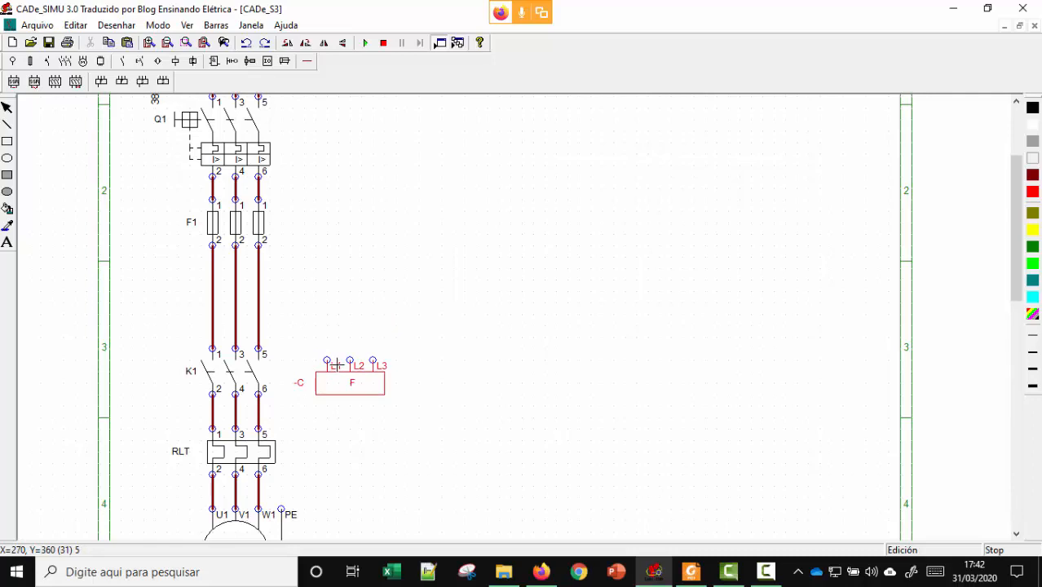
click(337, 367)
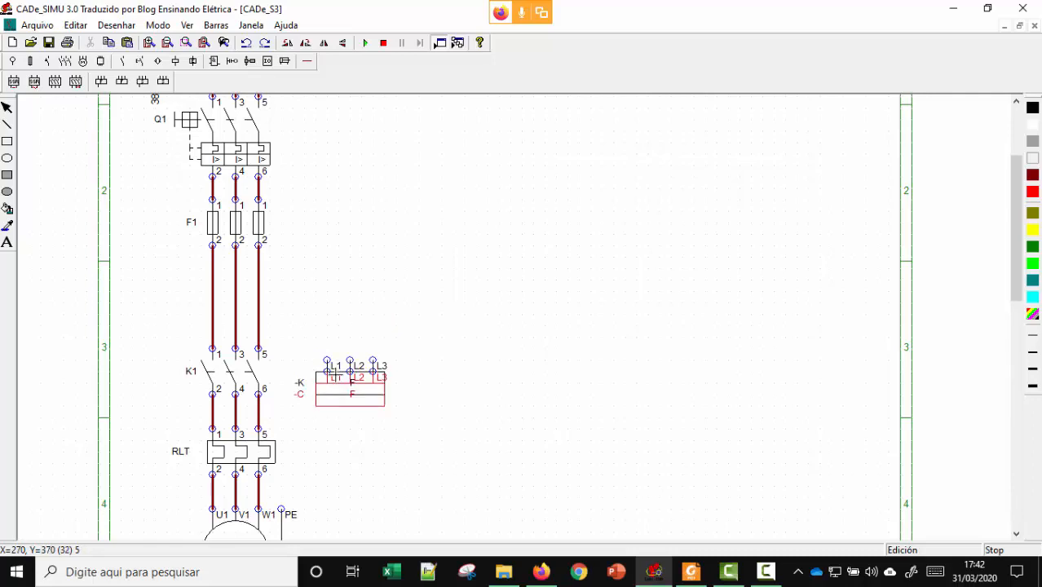
key(Escape)
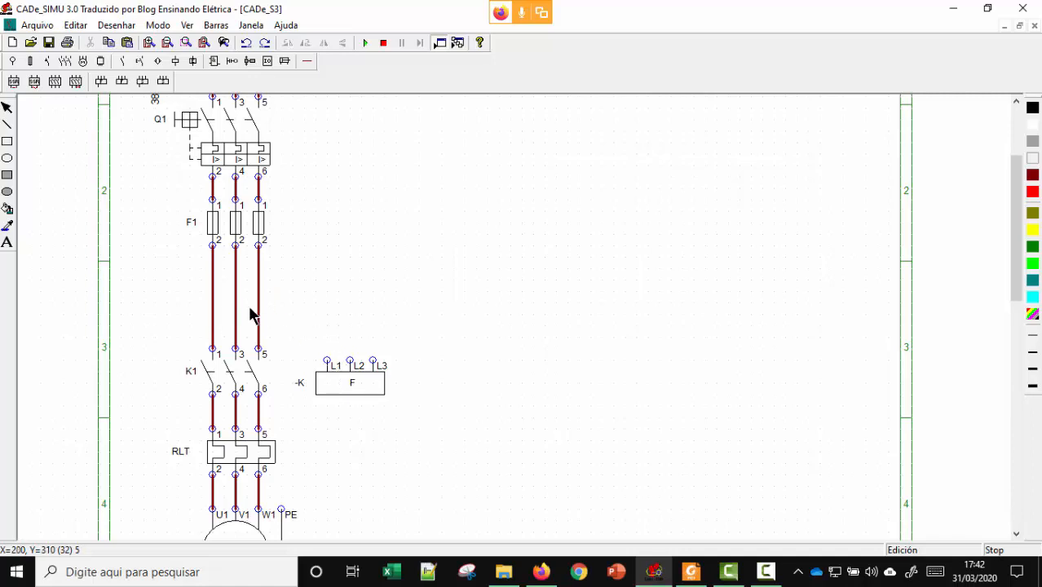
Wire the phase-failure relay's L1, L2 and L3 terminals to the first, second and third phase conductors between the fuses and K1.
click(306, 61)
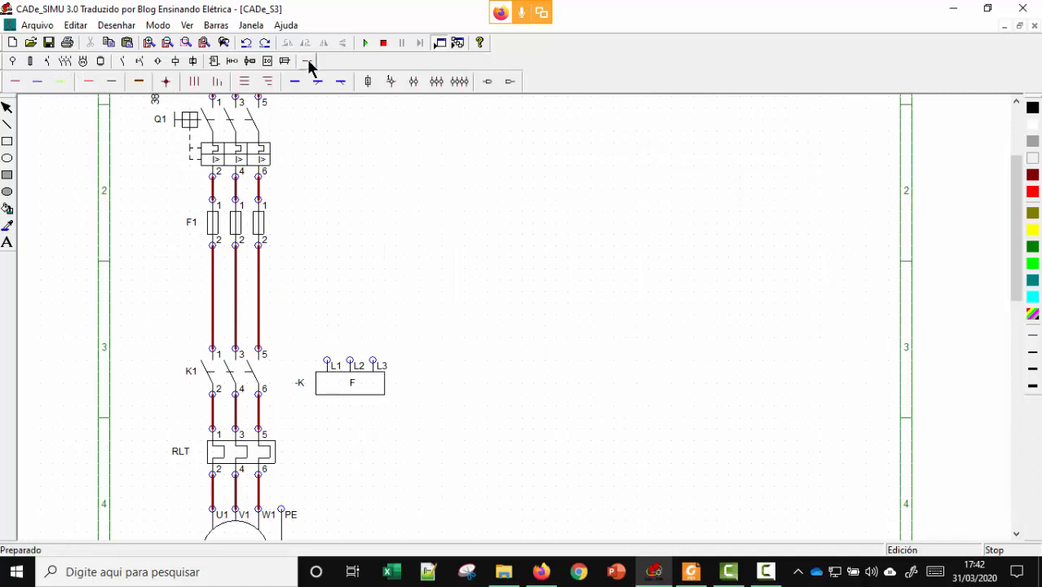
click(14, 81)
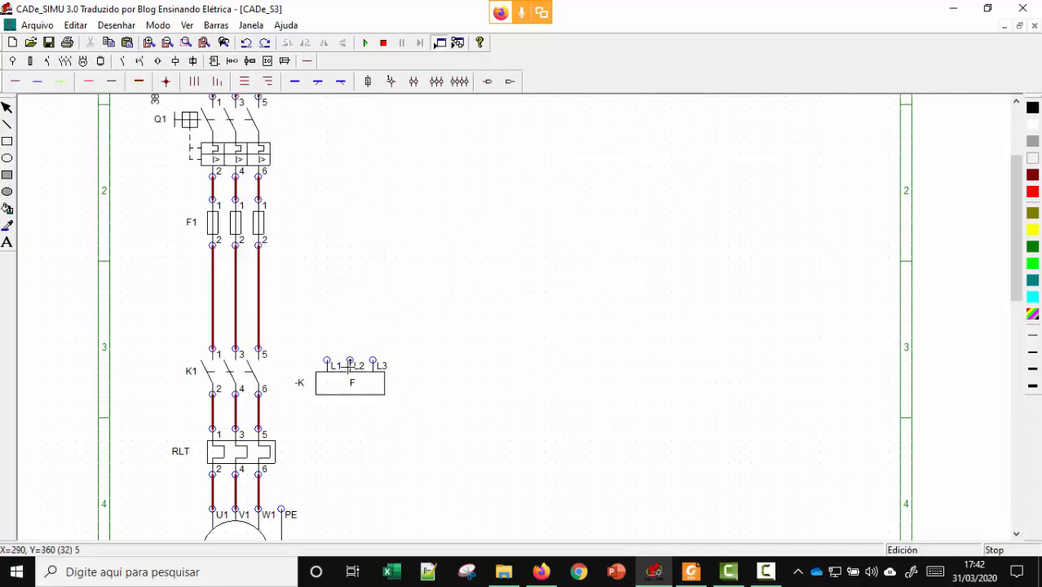
click(334, 363)
click(335, 340)
click(213, 338)
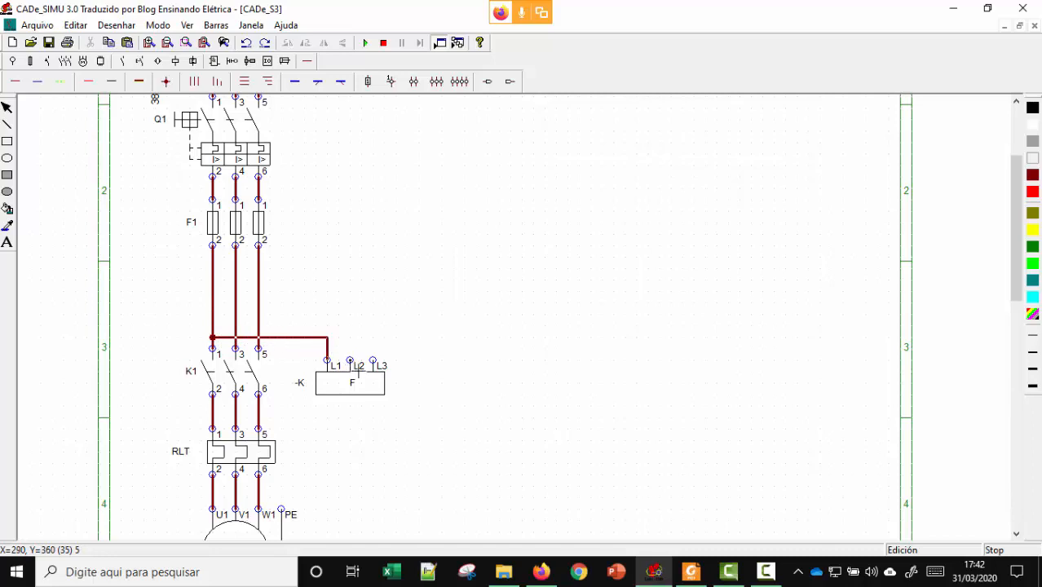
mouse_move(351, 362)
mouse_down()
mouse_move(351, 304)
mouse_move(272, 296)
mouse_move(241, 307)
mouse_up()
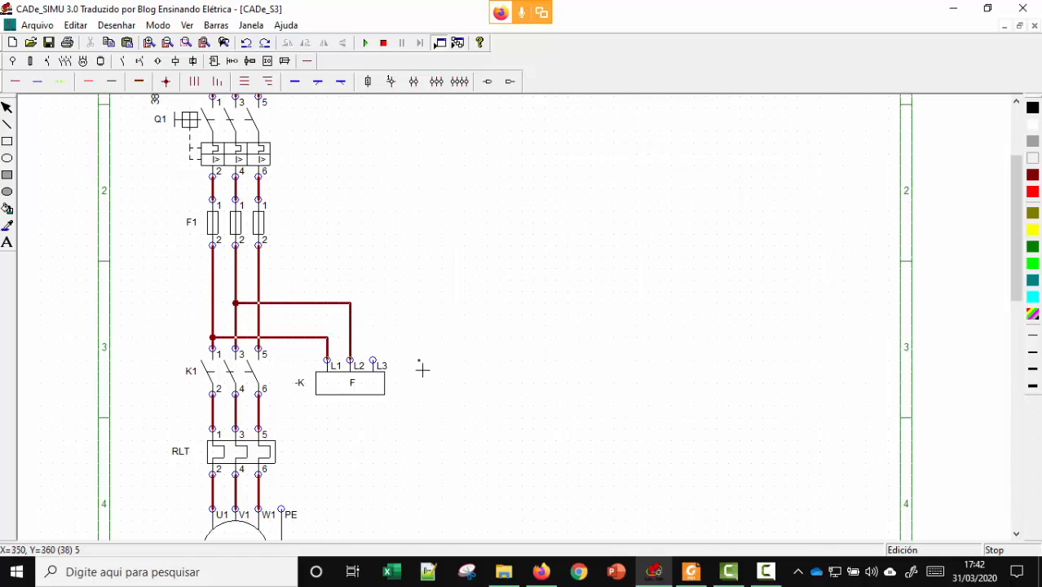
drag(378, 361, 259, 269)
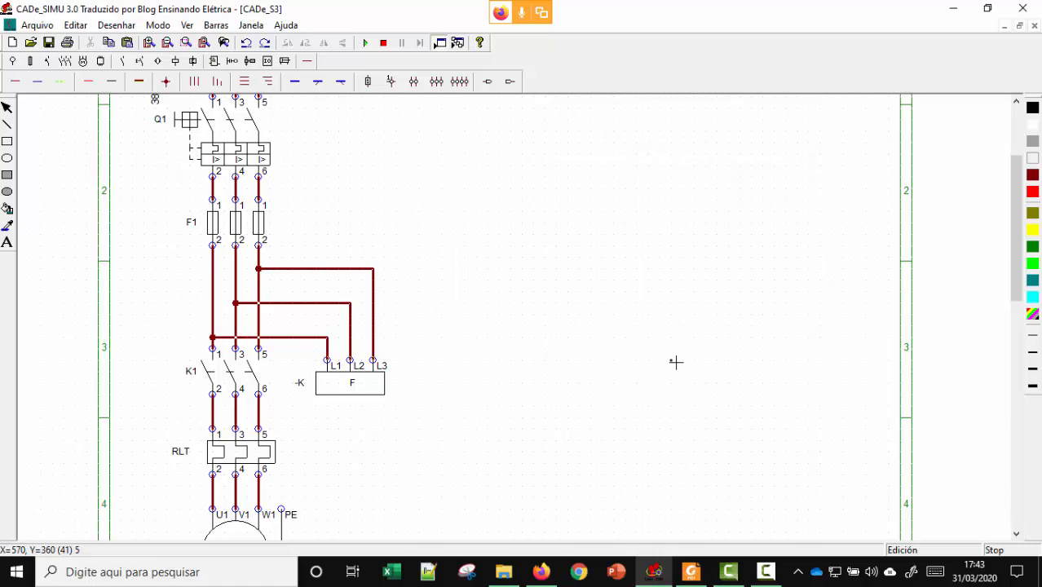
Rename the phase-failure relay beside K1 as RFF.
double_click(352, 384)
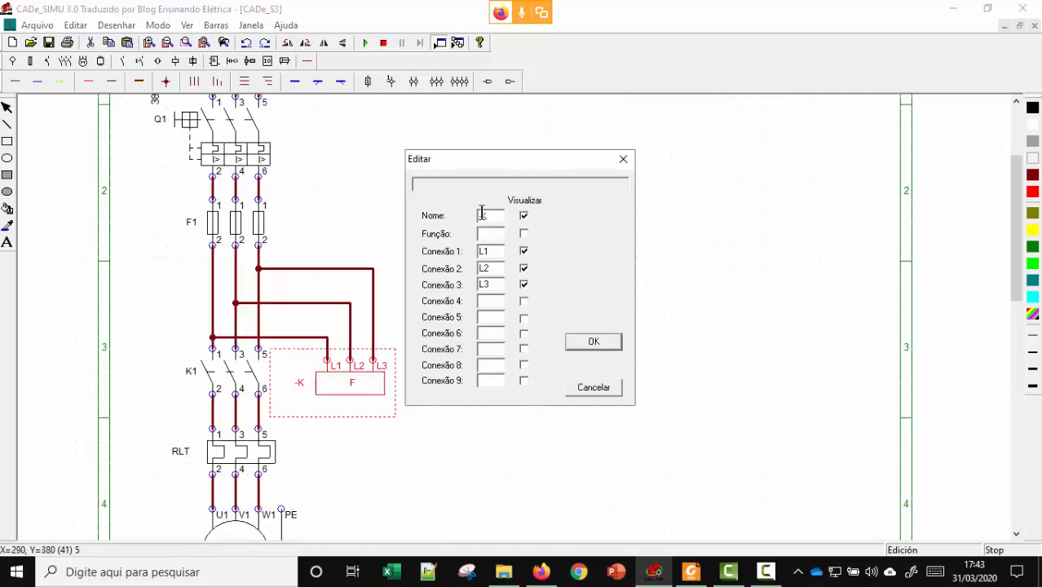
double_click(482, 214)
text(RFF)
click(609, 343)
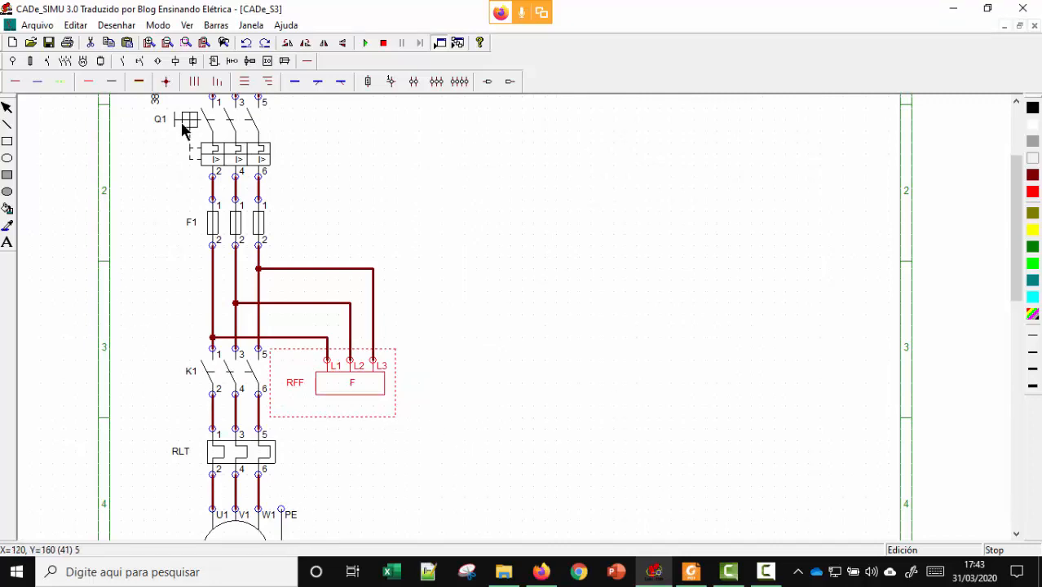
Wire the motor's PE terminal up to the PE supply line with an earth conductor, routed clear of the RFF relay.
click(60, 80)
drag(286, 516, 430, 430)
mouse_move(431, 164)
mouse_down()
mouse_move(445, 112)
mouse_move(419, 121)
mouse_move(428, 114)
mouse_up()
scroll(440, 238, up, 3)
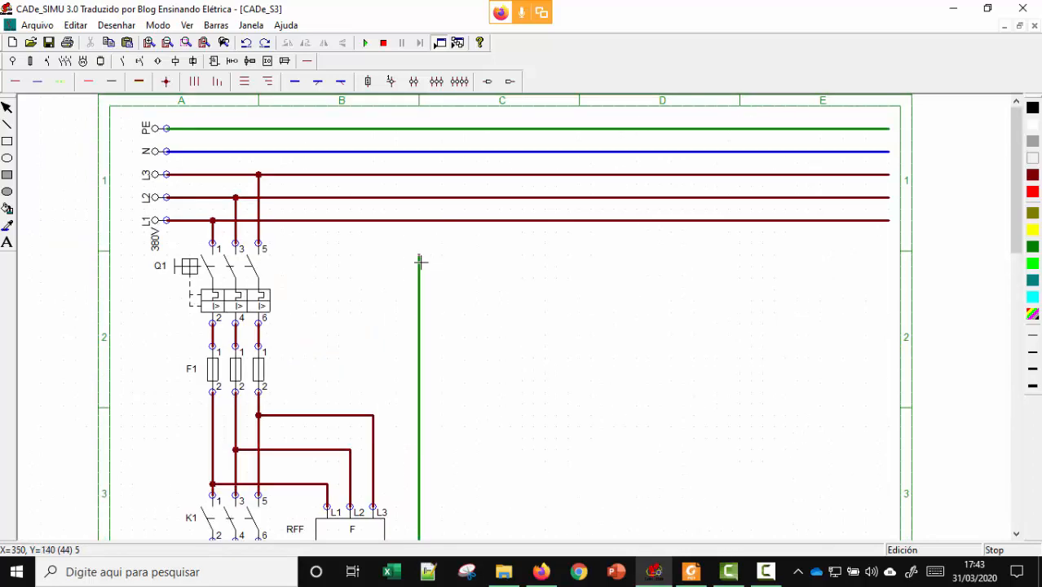
drag(421, 256, 424, 136)
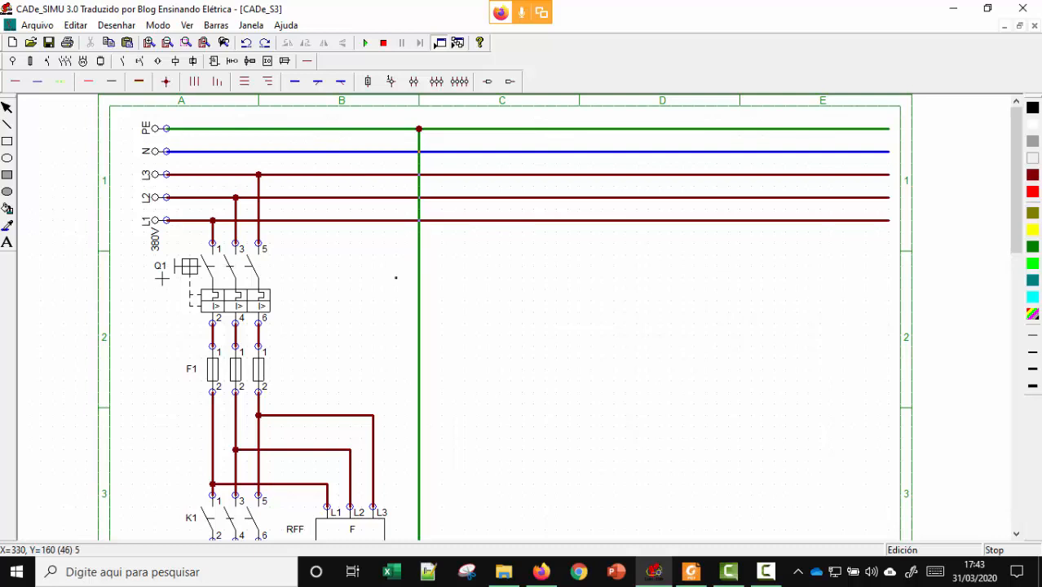
scroll(387, 179, down, 3)
scroll(23, 247, down, 1)
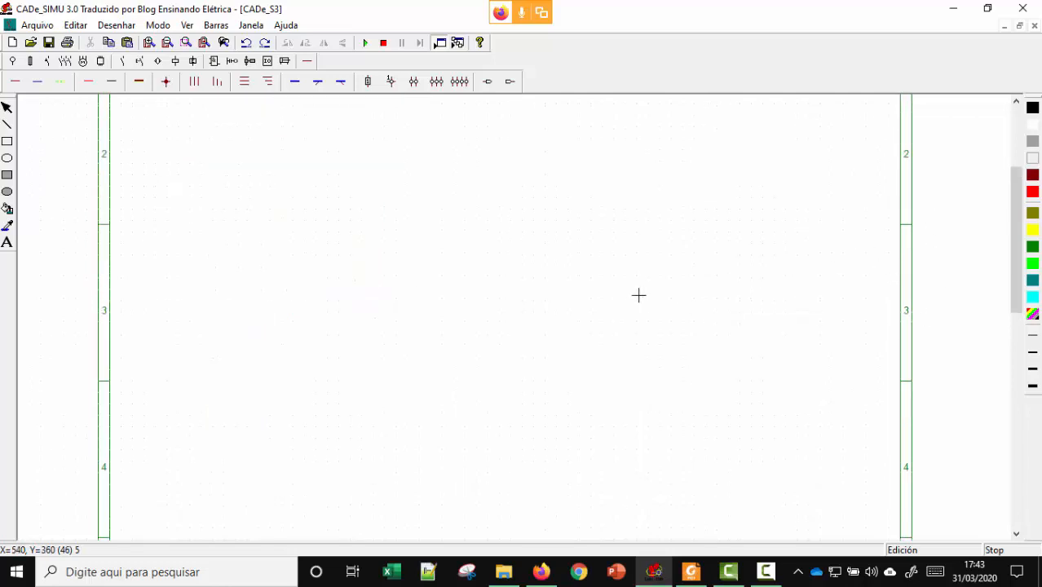
scroll(637, 292, up, 4)
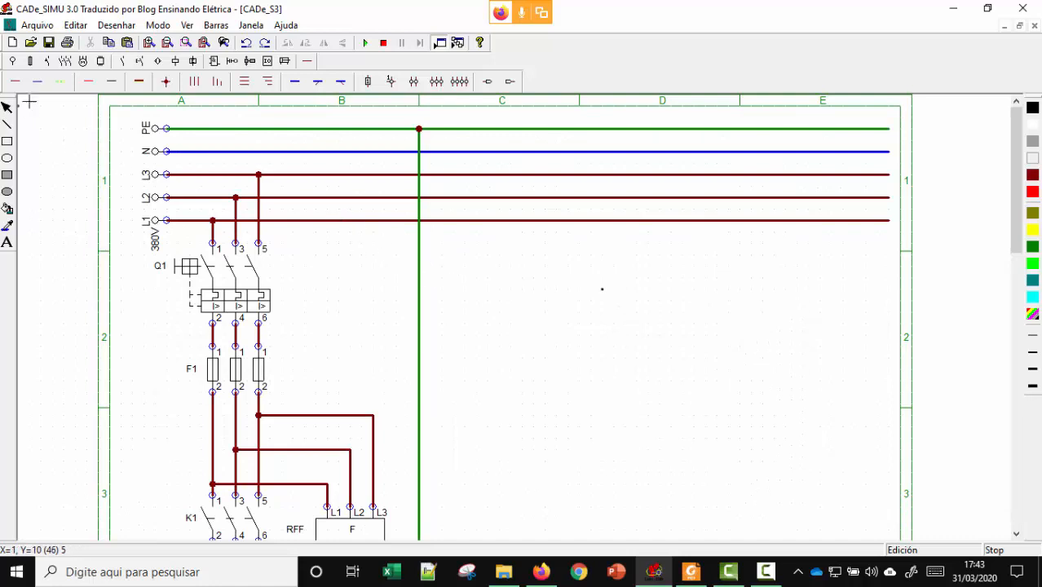
Place a single-pole circuit breaker below the L1 line, on the far side of the earth wire from the motor branch.
click(47, 61)
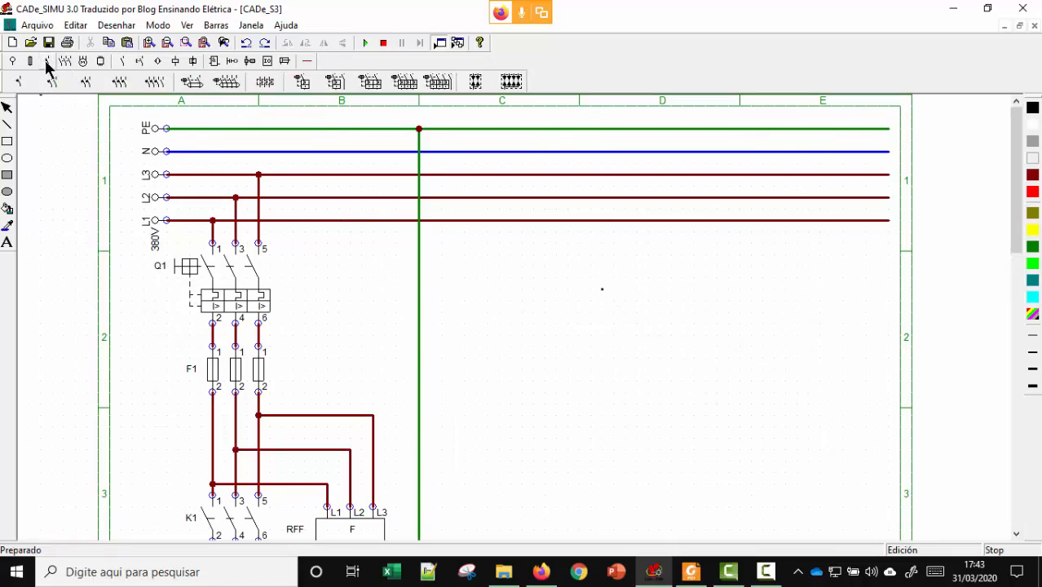
click(308, 82)
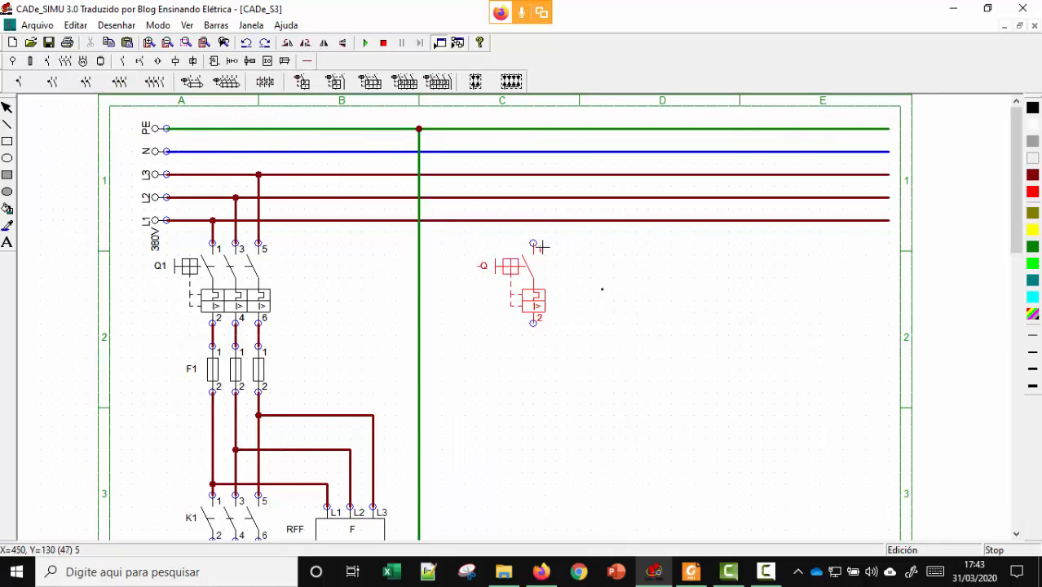
click(542, 250)
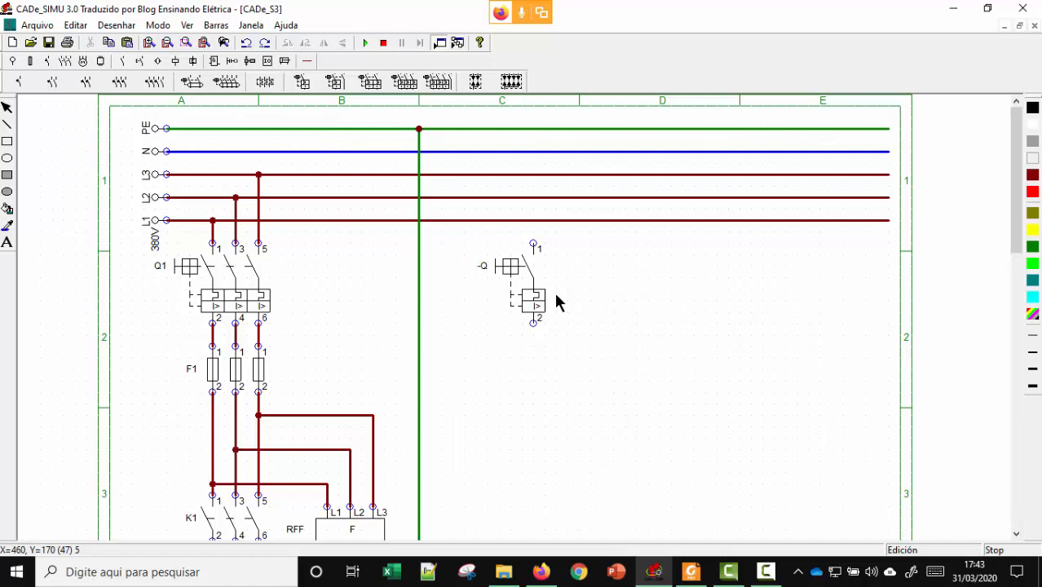
Connect terminal 1 of the single-pole breaker to the L1 supply line with a phase wire.
scroll(557, 296, down, 1)
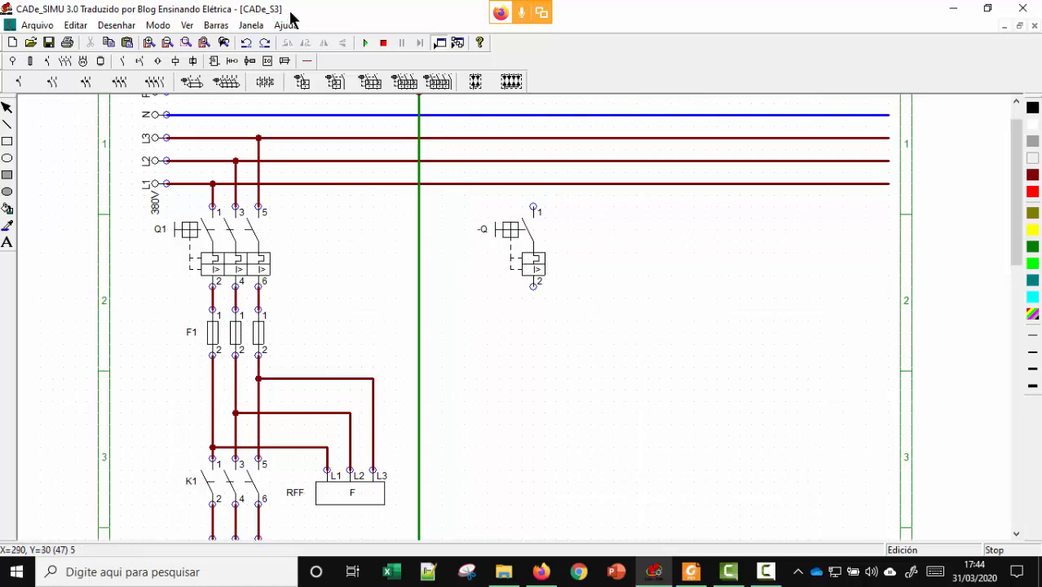
click(307, 62)
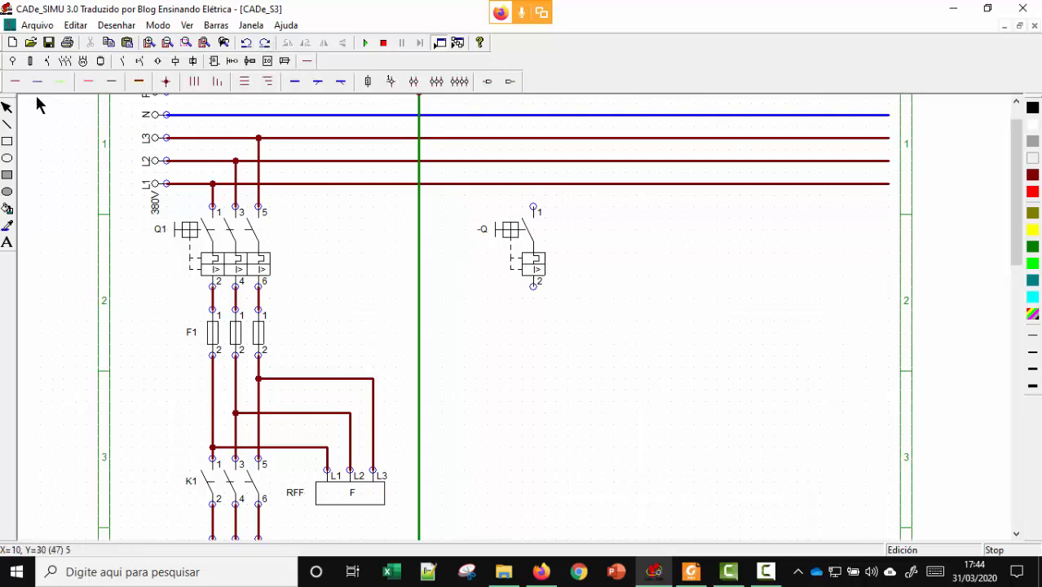
click(15, 82)
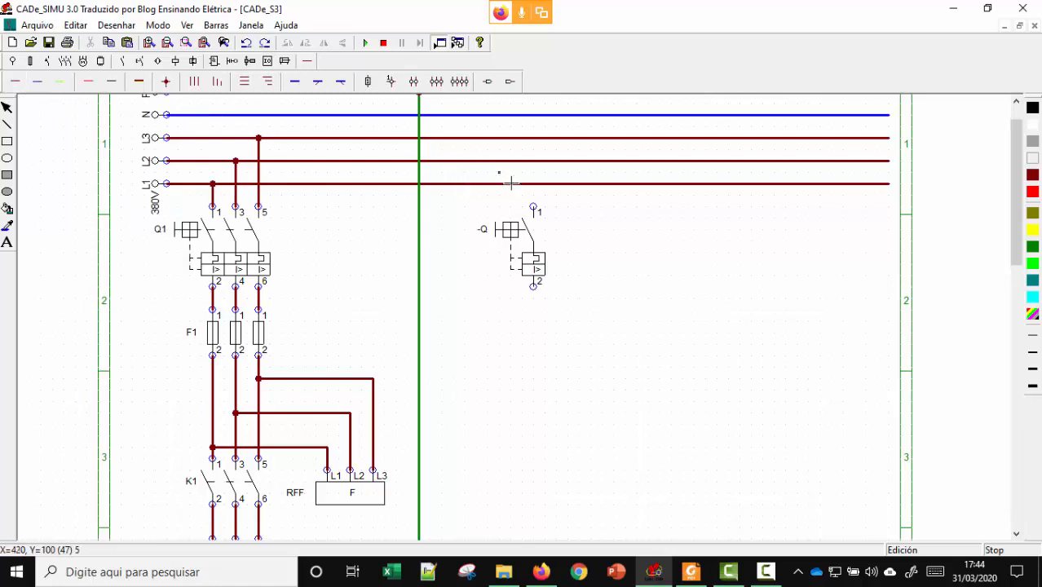
drag(534, 208, 534, 184)
Rename the single-pole circuit breaker as Q2.
double_click(531, 277)
drag(496, 216, 447, 216)
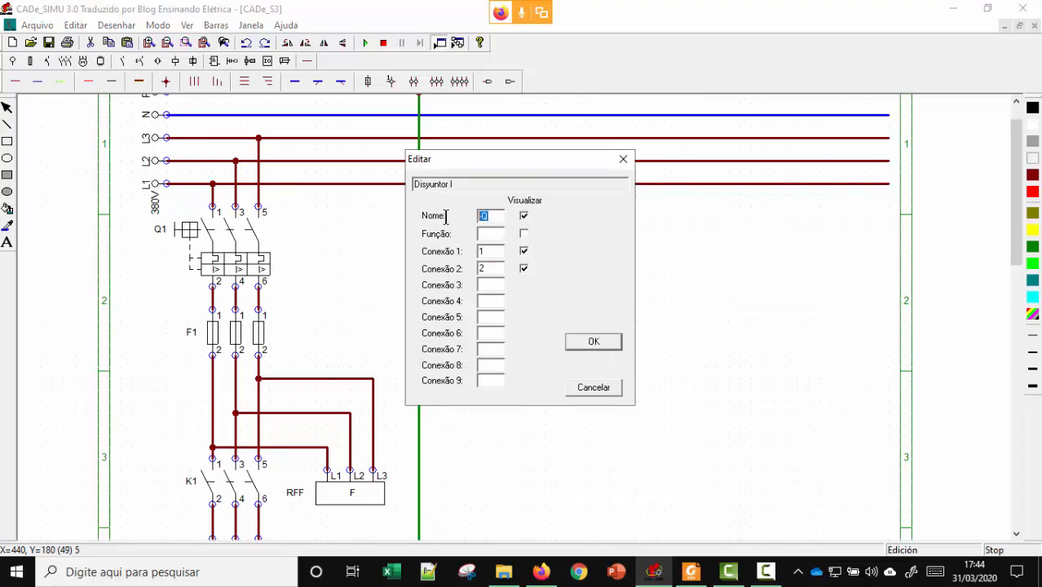
text(Q)
click(607, 339)
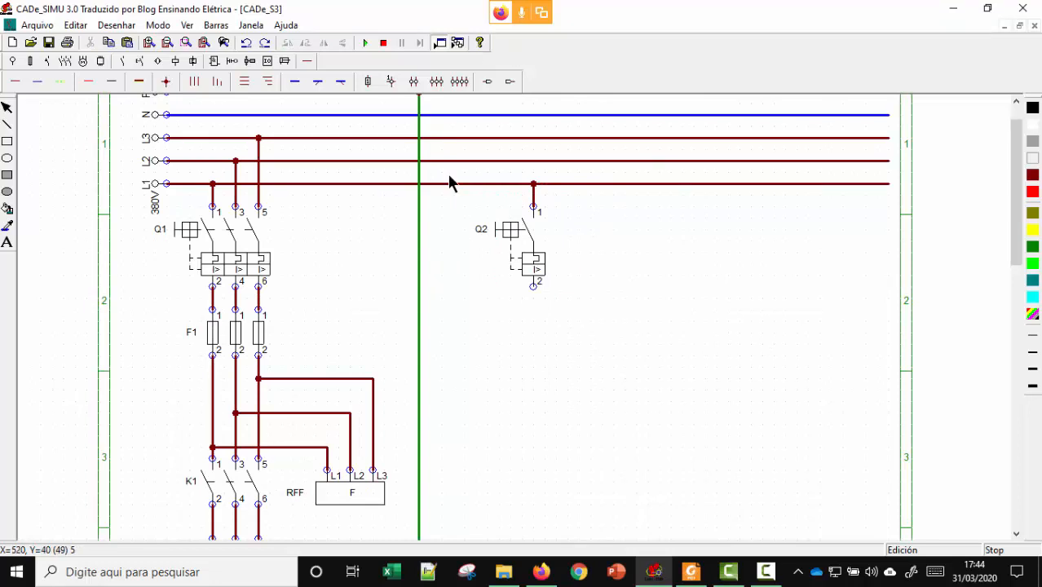
Place a normally closed mushroom-head pushbutton with terminals 11 and 12 directly below Q2.
scroll(536, 181, down, 2)
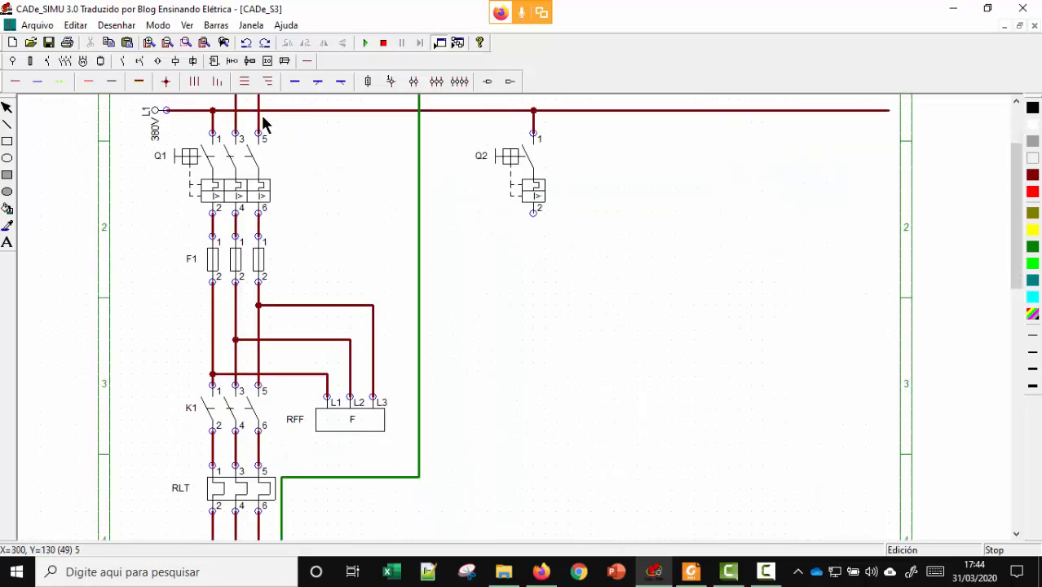
click(141, 62)
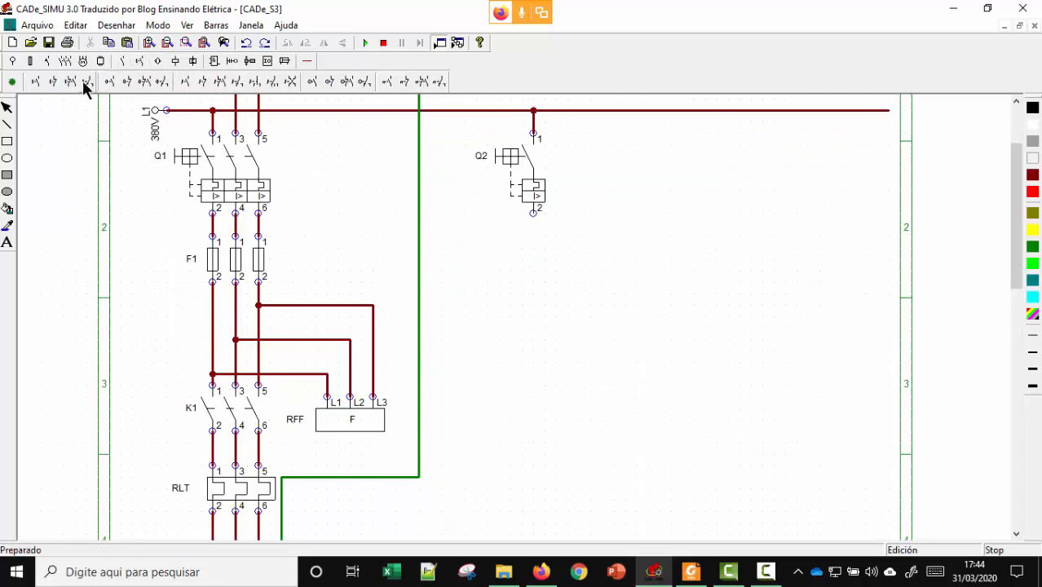
click(127, 81)
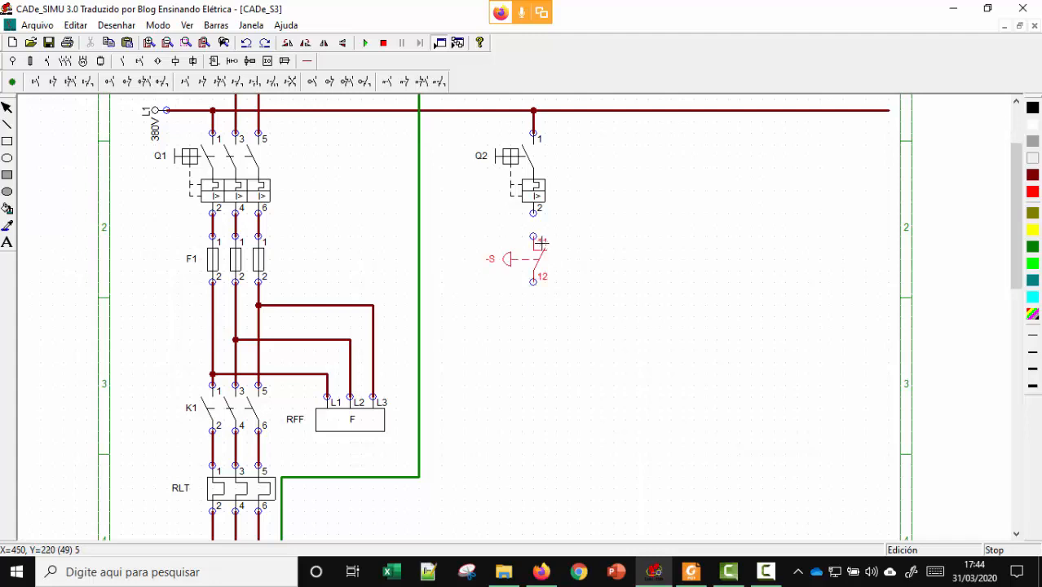
click(540, 243)
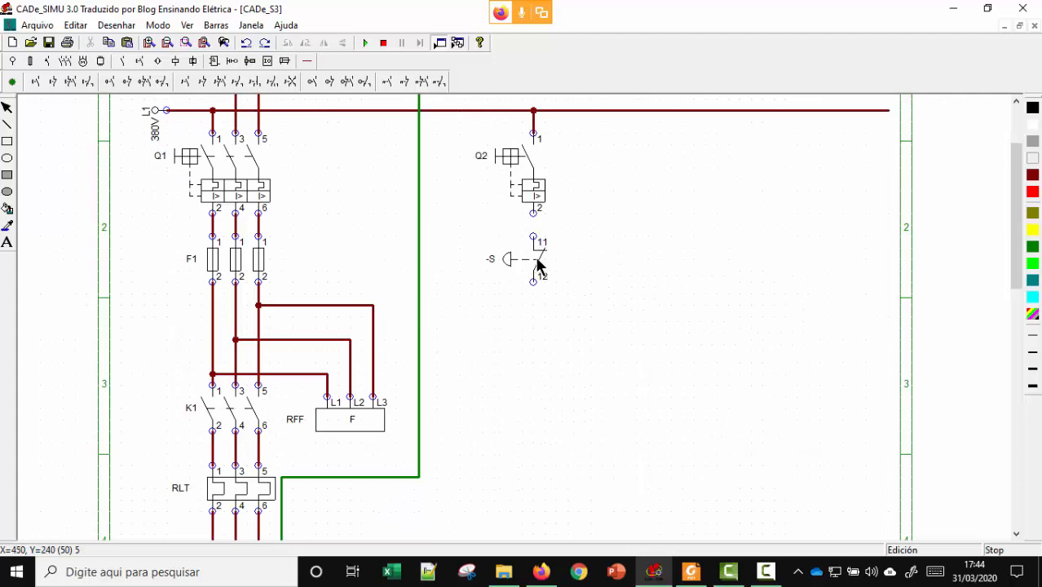
Rename the normally closed mushroom pushbutton as S0.
double_click(533, 252)
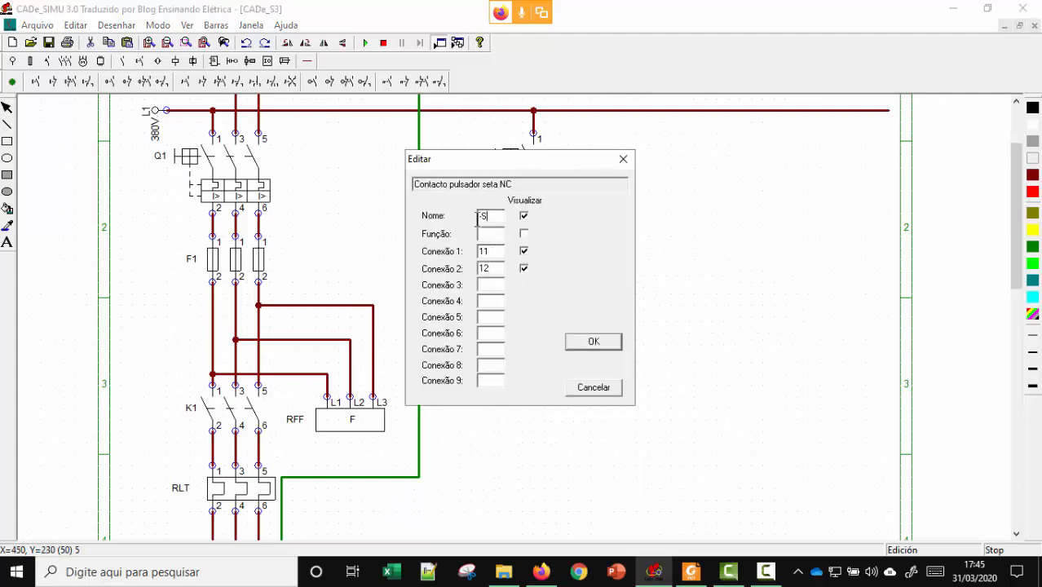
drag(488, 216, 466, 216)
click(592, 342)
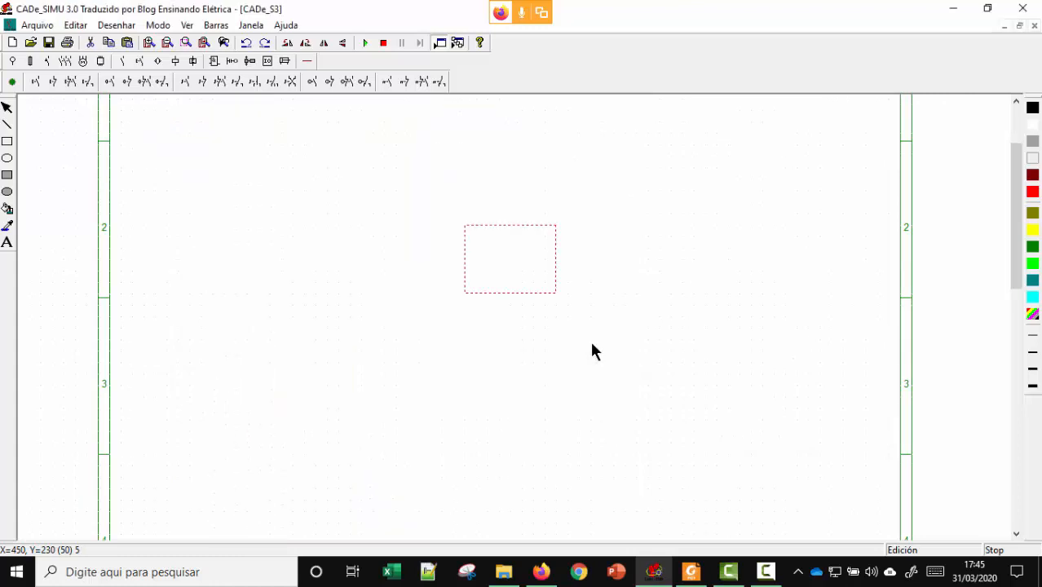
click(603, 249)
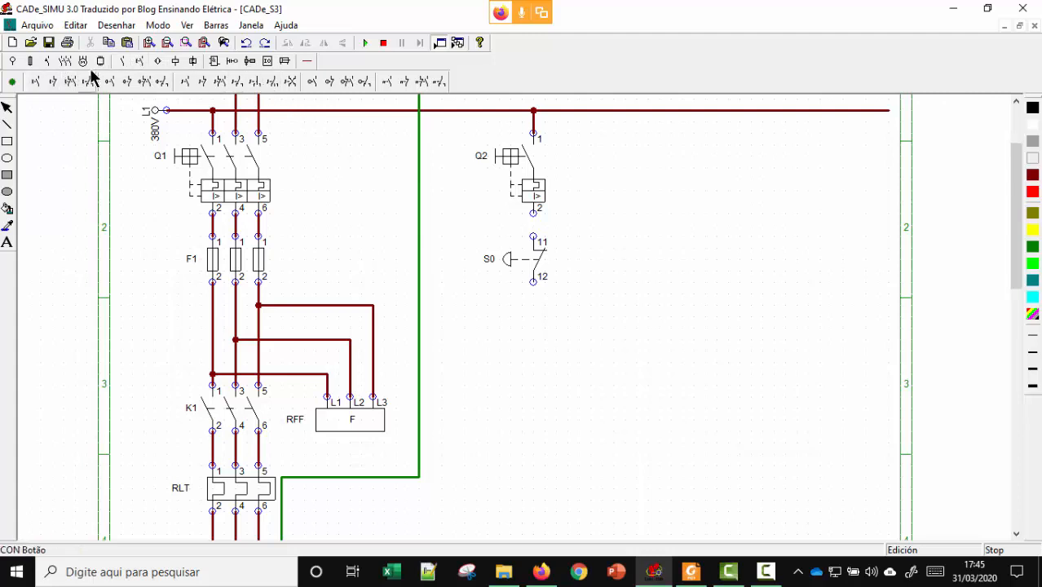
Place a thermal overload relay contact pair, 95-96 and 97-98, below S0 with terminal 95 aligned under terminal 12.
click(421, 84)
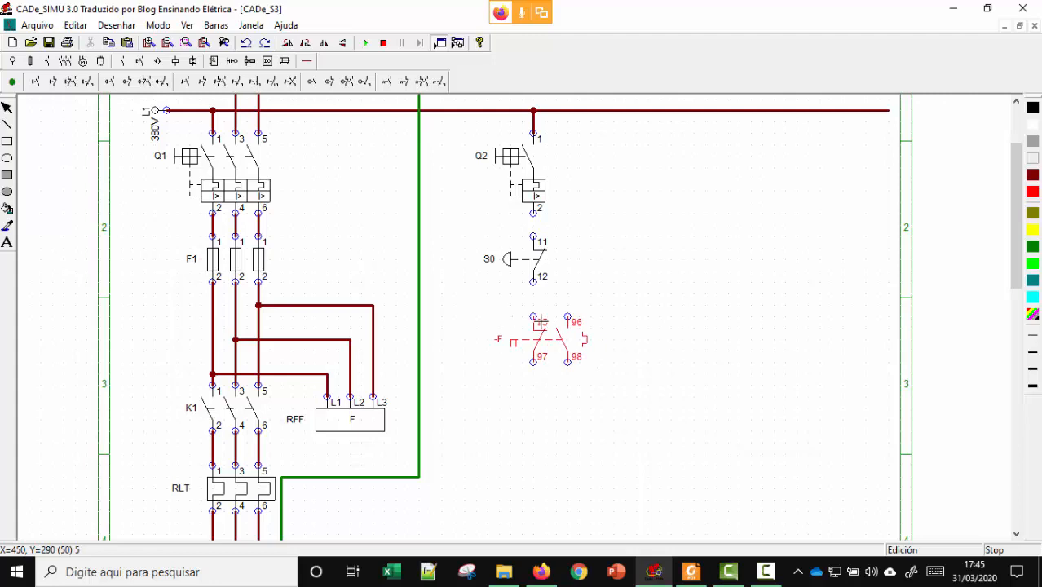
click(540, 324)
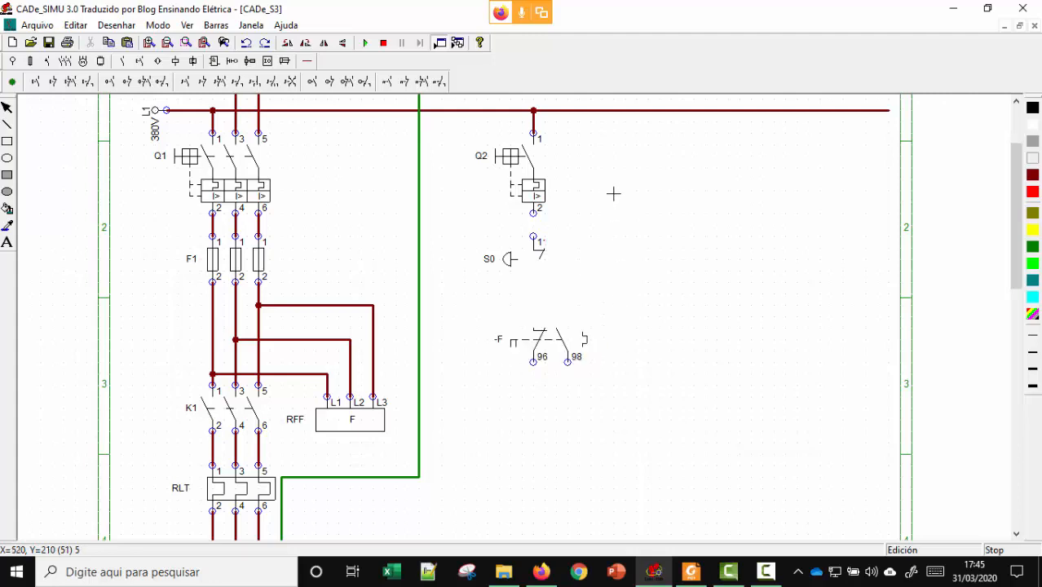
key(Escape)
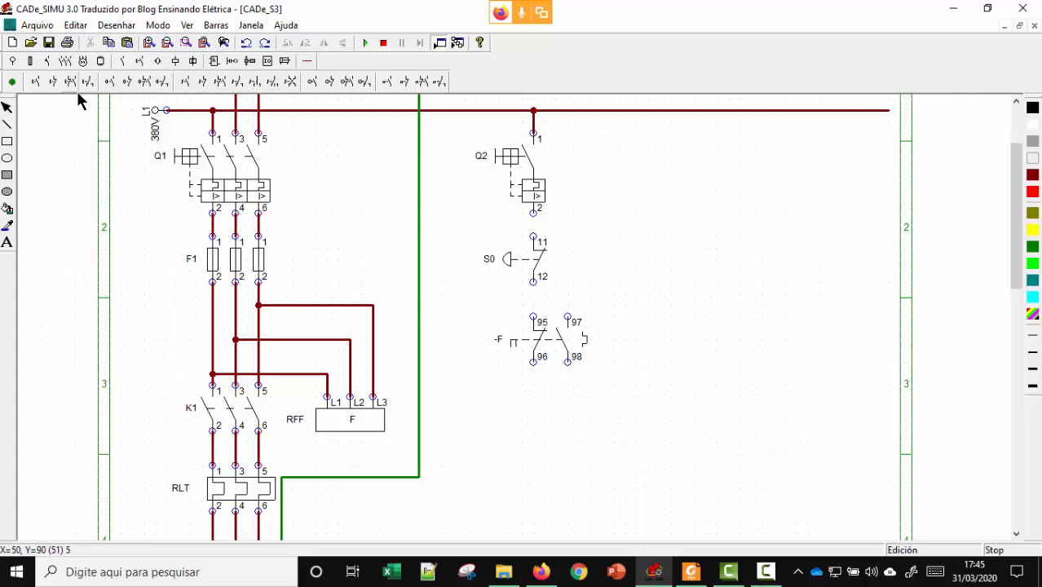
Place an auxiliary changeover contact with terminals 11, 12 and 14 in the free area beside Q2 and S0.
click(120, 62)
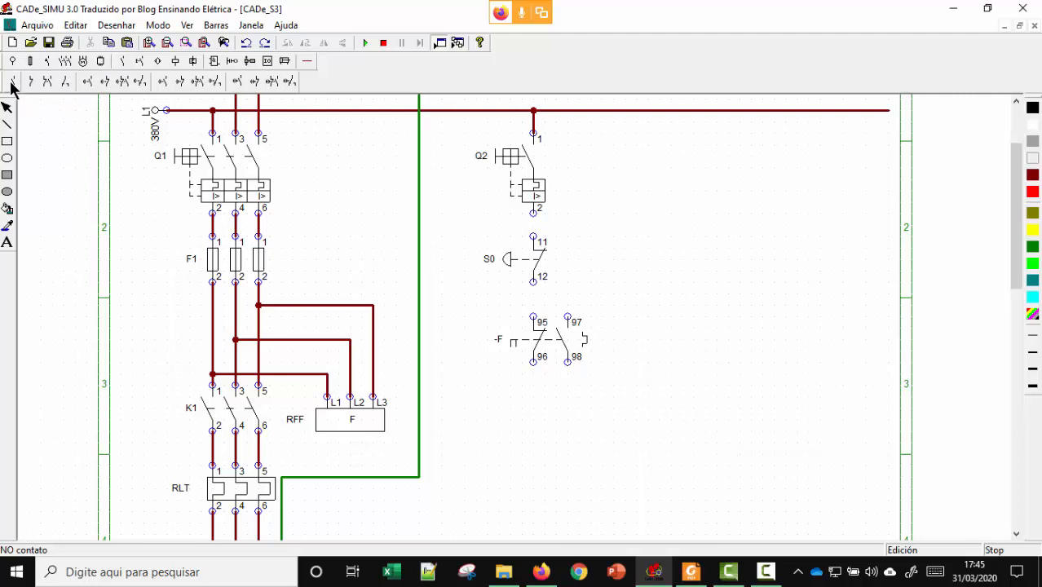
click(66, 84)
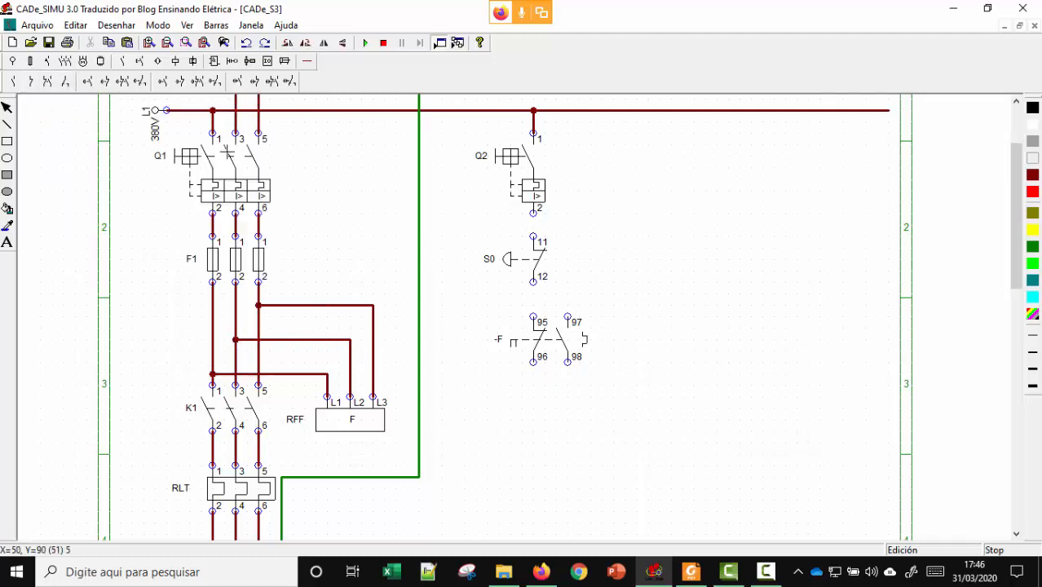
click(689, 211)
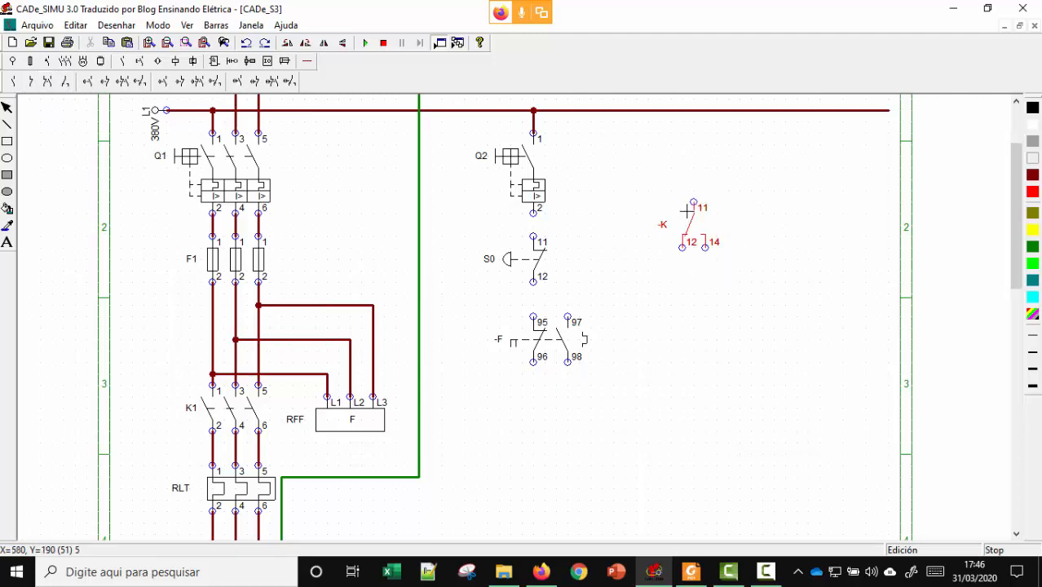
right_click(689, 210)
Place a normally closed 11-12 and a normally open 13-14 auxiliary contact side by side below the changeover contact.
click(30, 81)
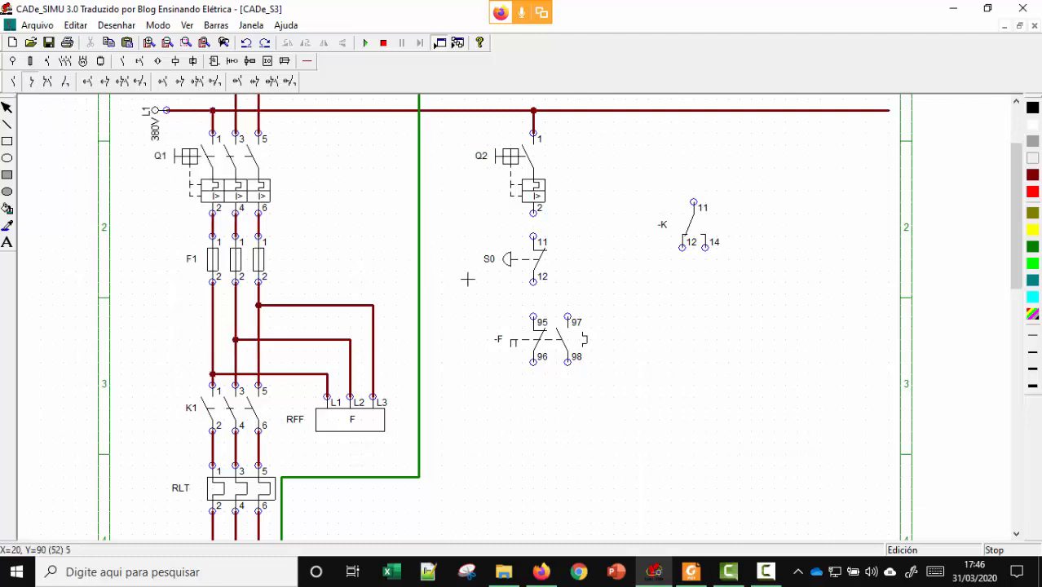
click(682, 300)
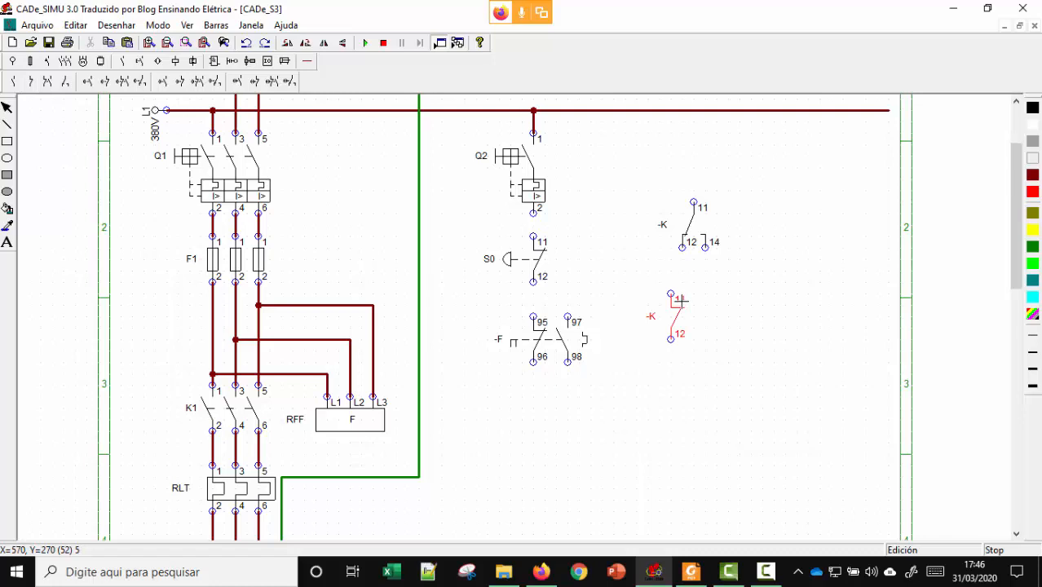
right_click(735, 411)
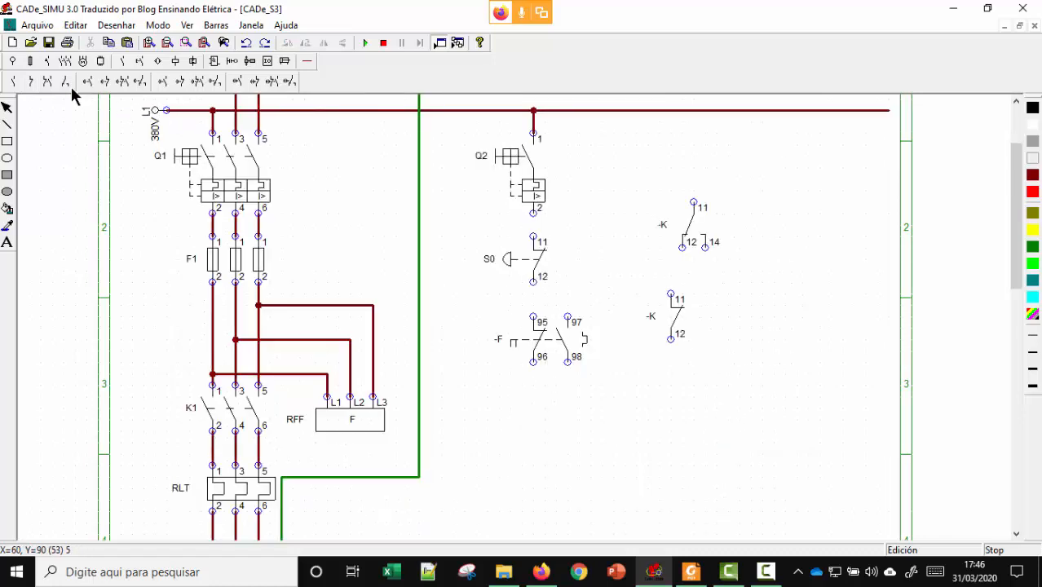
click(13, 83)
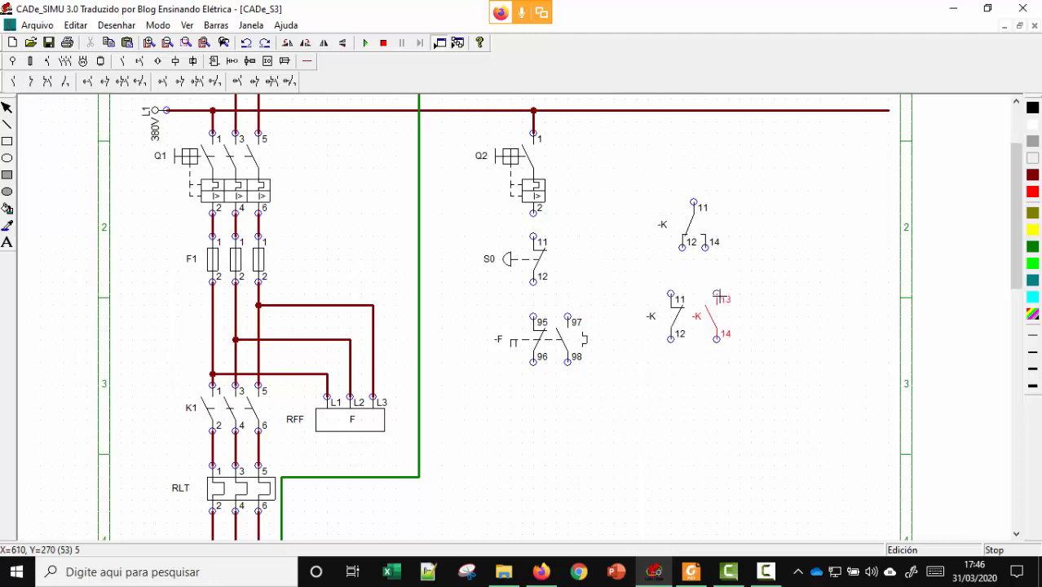
click(718, 295)
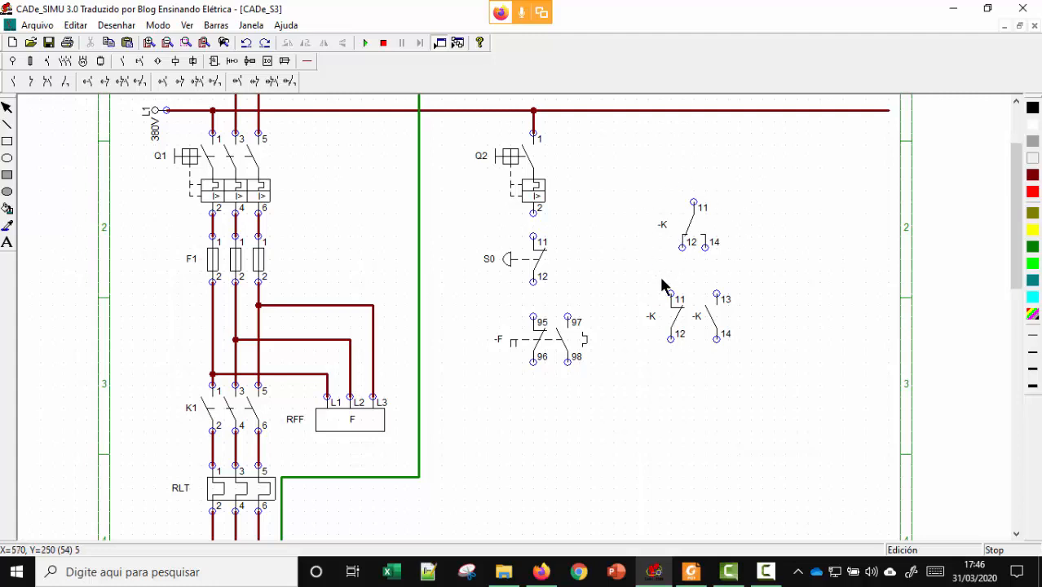
Relabel the first connection of the normally open auxiliary contact as 11.
click(712, 308)
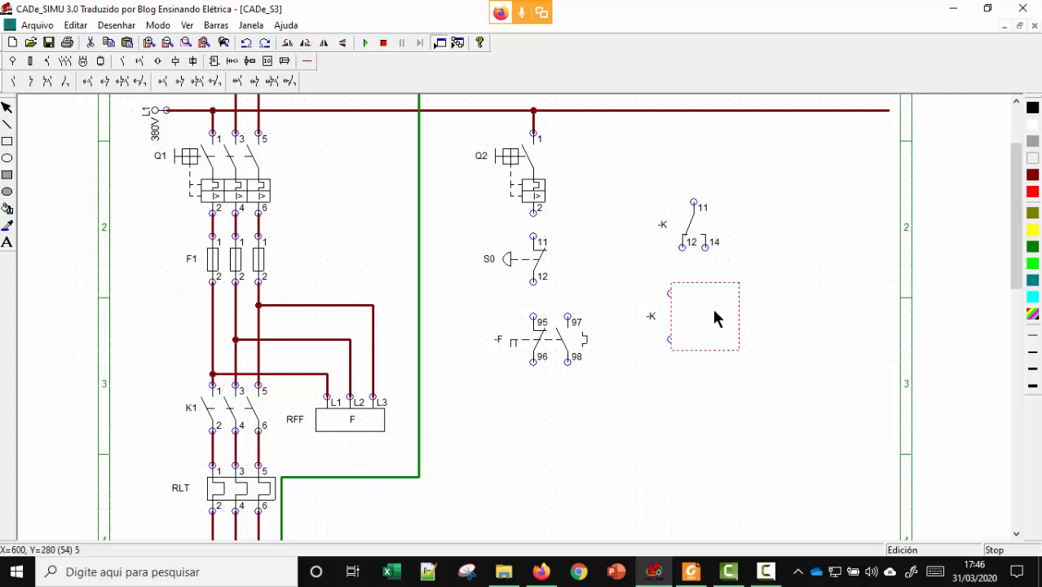
double_click(723, 326)
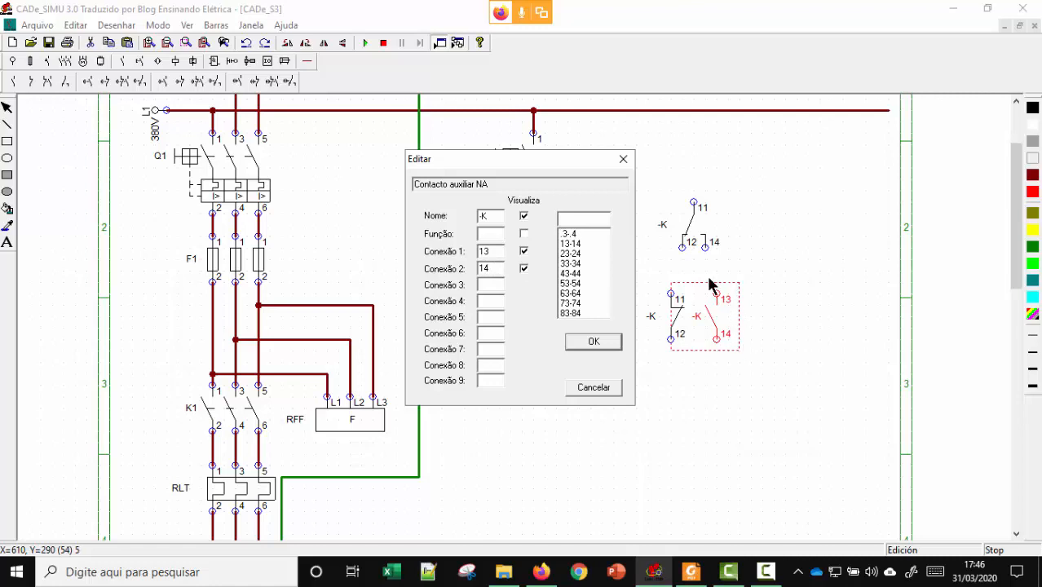
click(499, 253)
text(1)
click(605, 347)
click(794, 342)
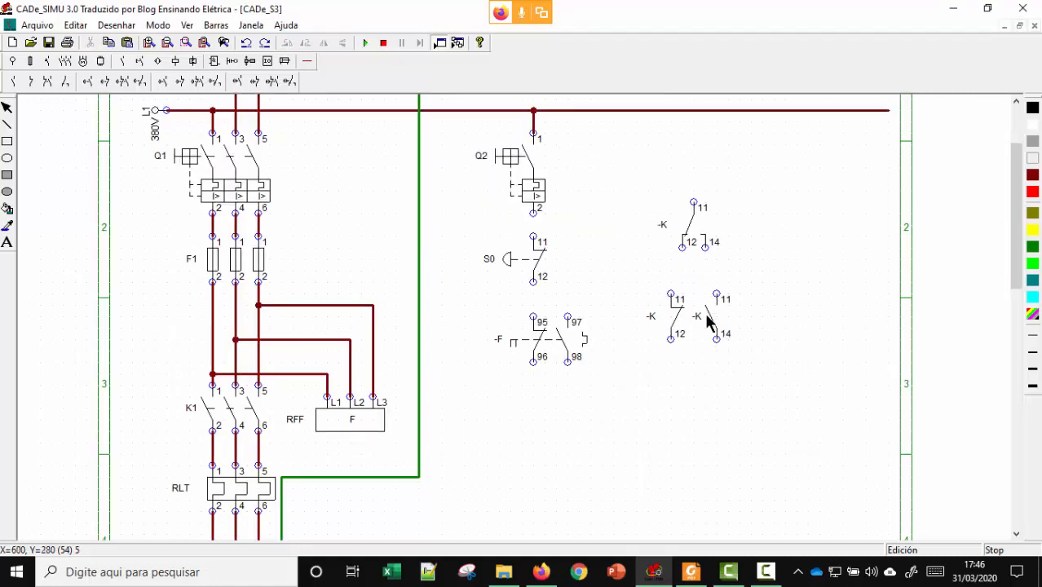
Move the normally open 11-14 auxiliary contact below the thermal relay contact, aligned under terminal 96, and name it RFF.
mouse_move(734, 318)
mouse_down()
mouse_move(728, 349)
mouse_move(680, 385)
mouse_move(734, 314)
mouse_move(731, 322)
mouse_up()
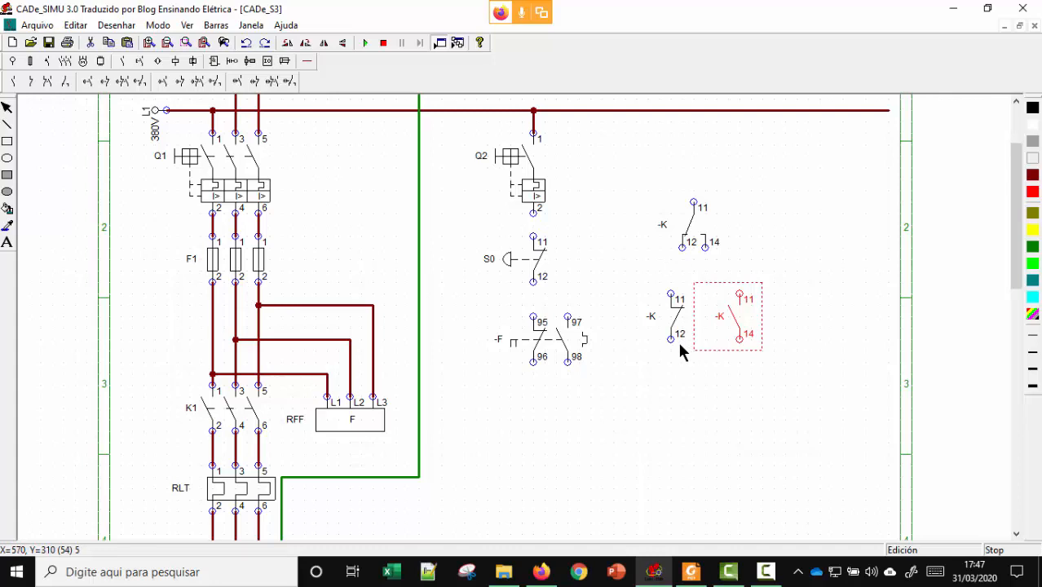
drag(733, 313, 531, 422)
click(627, 412)
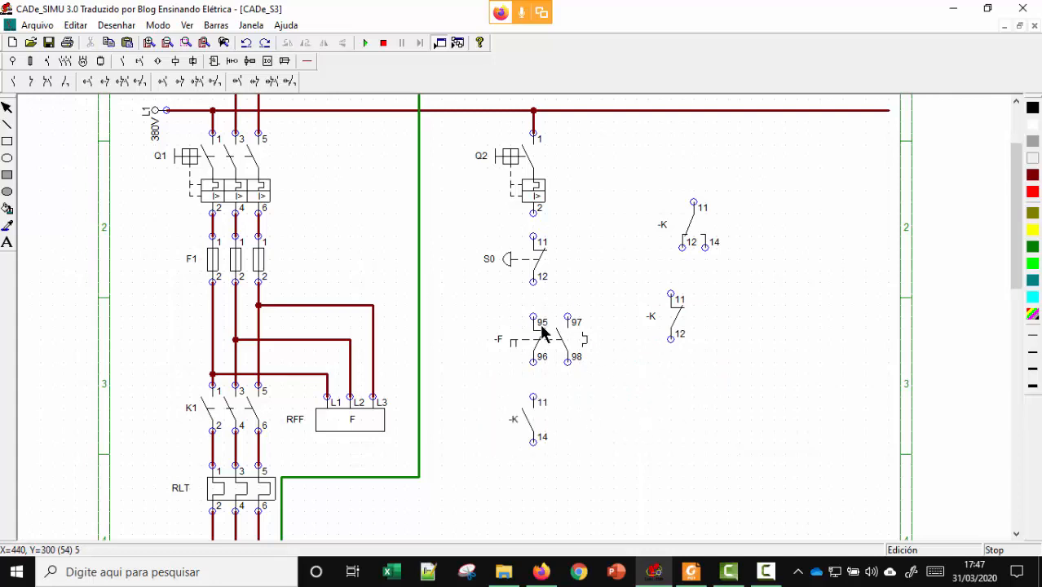
double_click(533, 423)
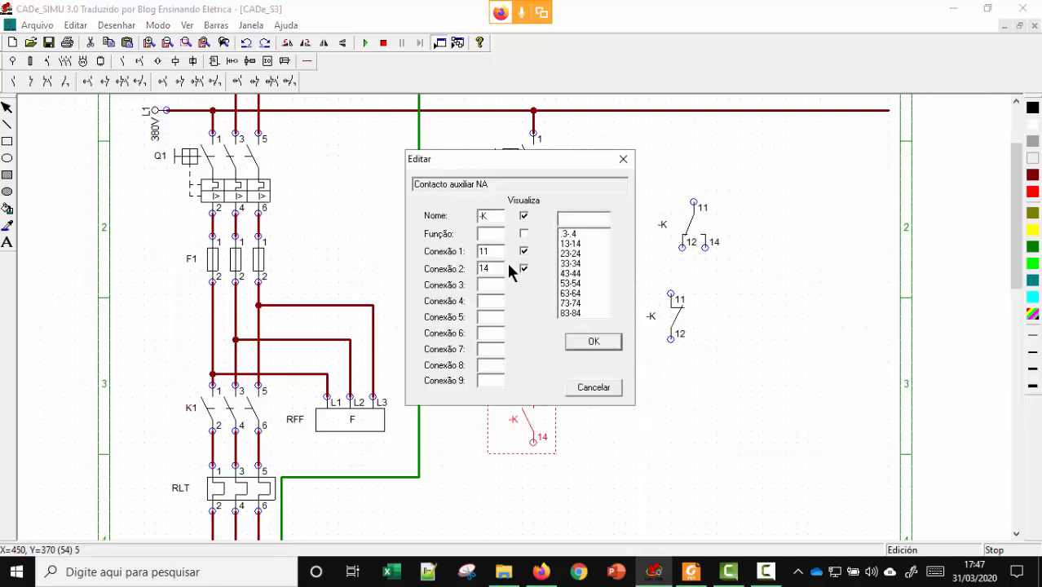
drag(494, 216, 446, 209)
text(RFF)
click(594, 342)
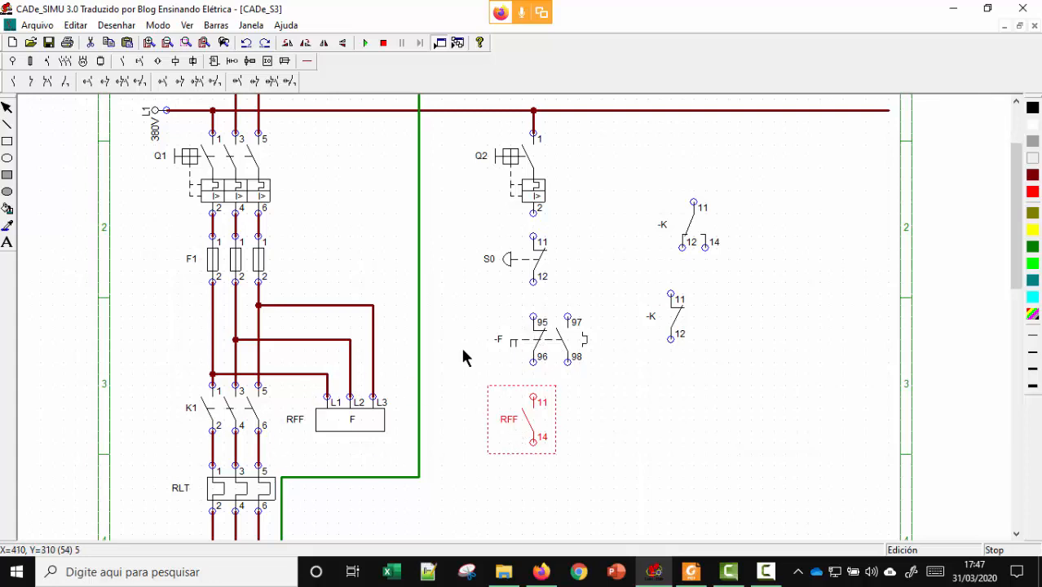
Name the thermal overload relay's 95-96 and 97-98 contact pair RLT.
click(546, 336)
double_click(546, 336)
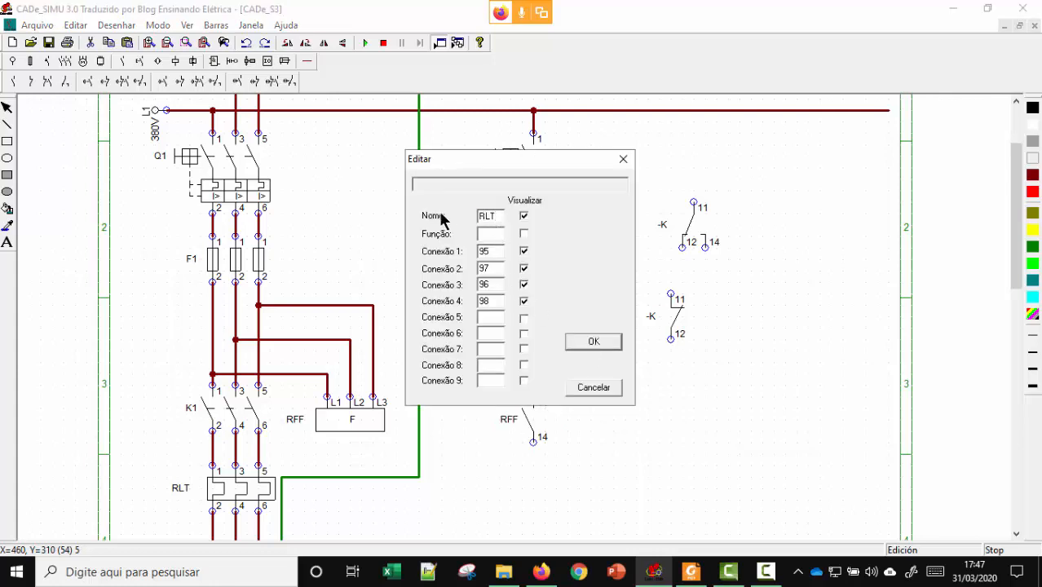
click(592, 343)
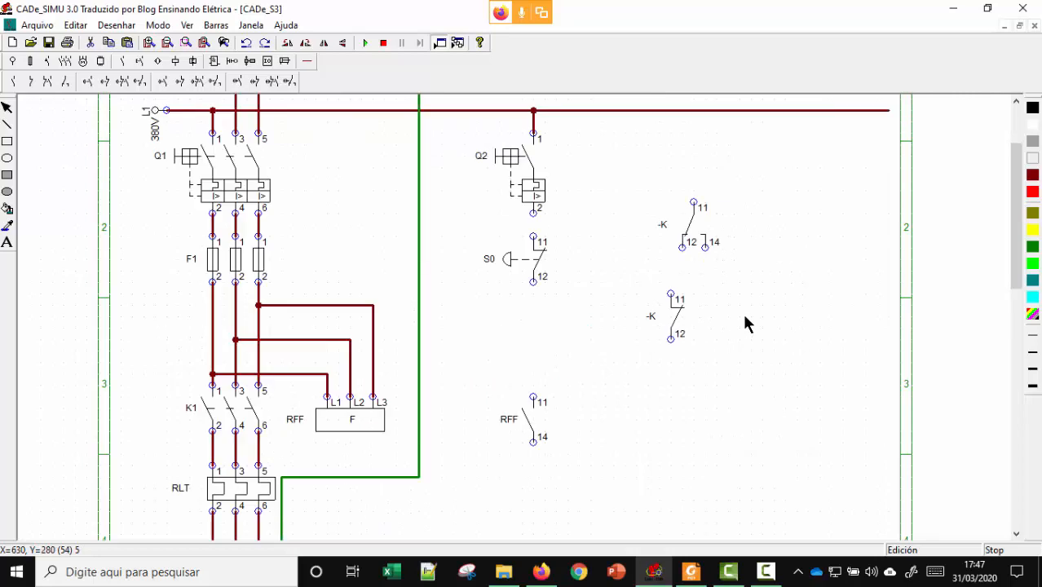
Place a normally closed pushbutton contact 11-12 below the RFF contact, aligned under terminal 14, and name it B0.
scroll(641, 347, down, 1)
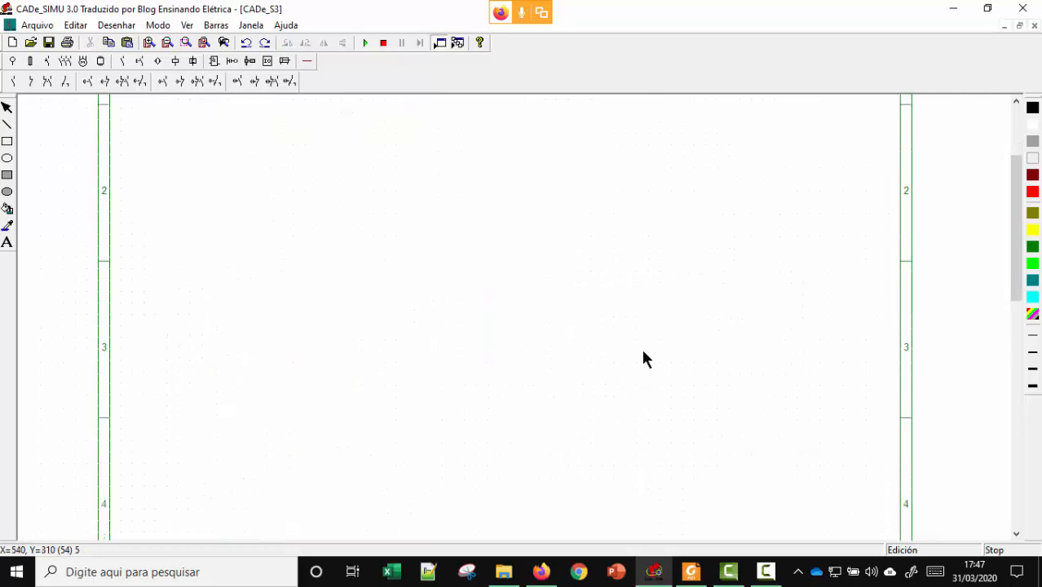
scroll(636, 369, down, 1)
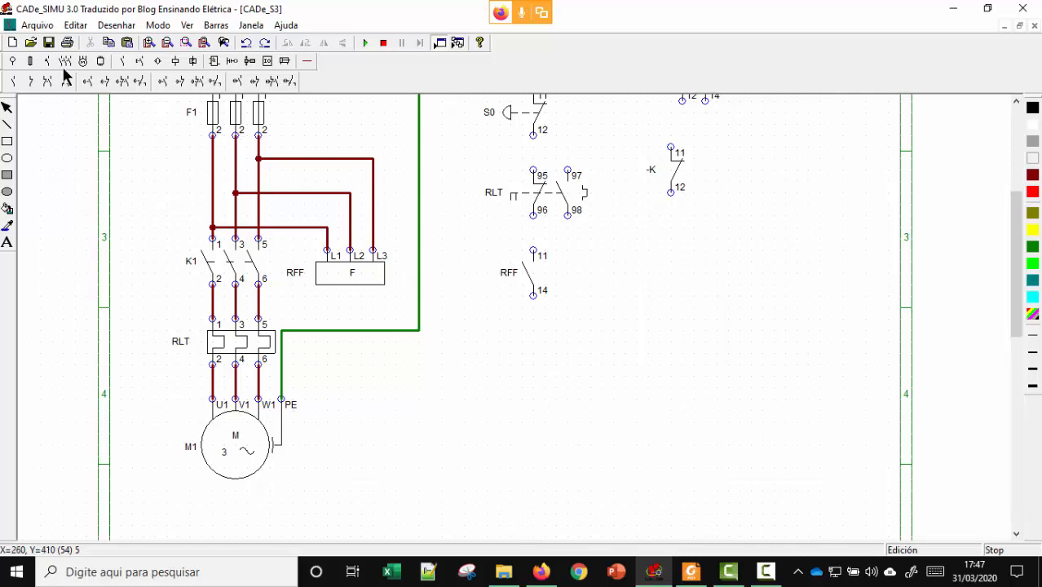
click(140, 61)
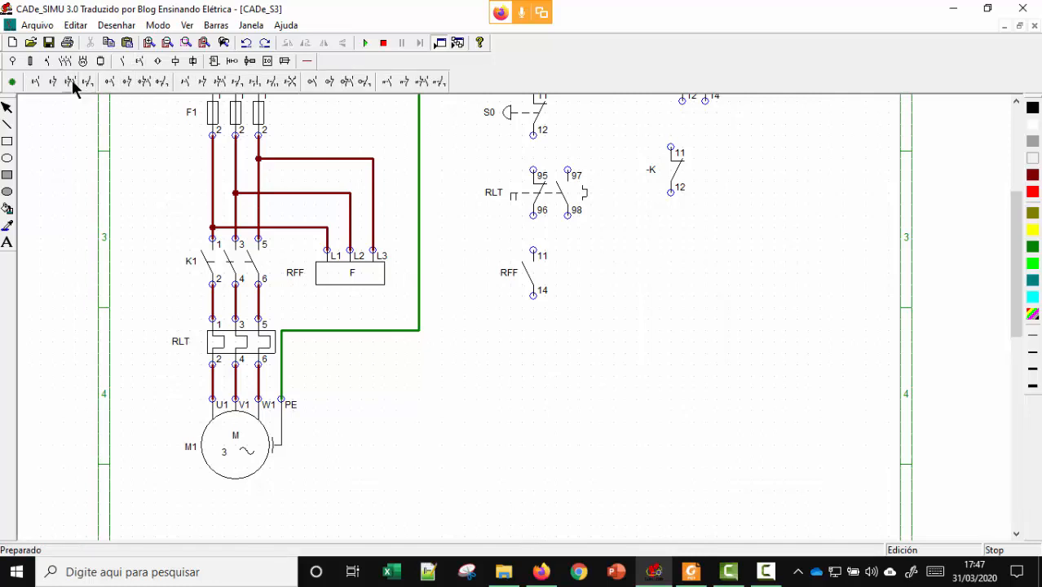
click(52, 81)
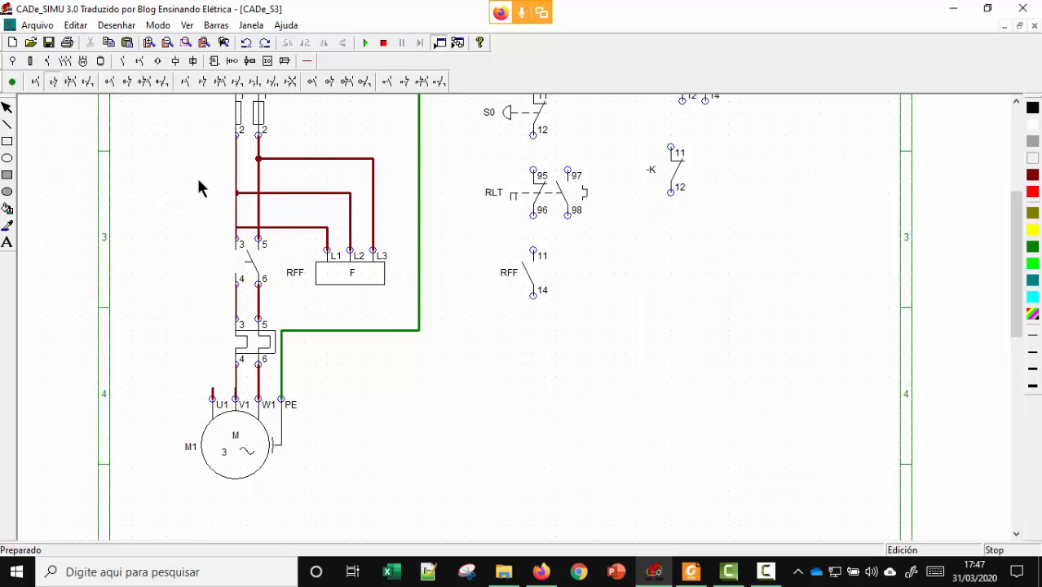
click(539, 333)
drag(539, 320, 539, 331)
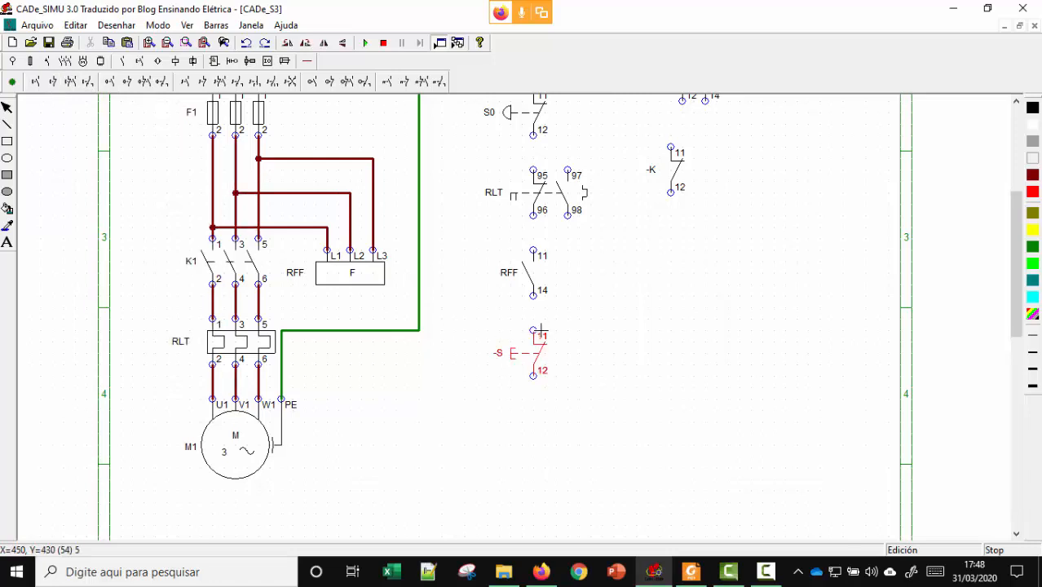
click(539, 331)
double_click(541, 363)
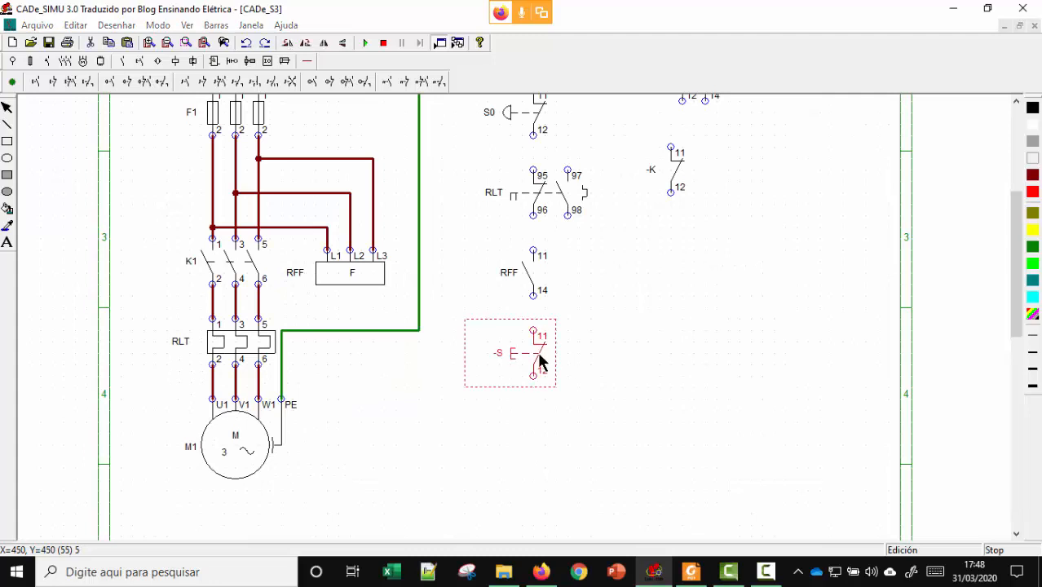
drag(488, 217, 442, 223)
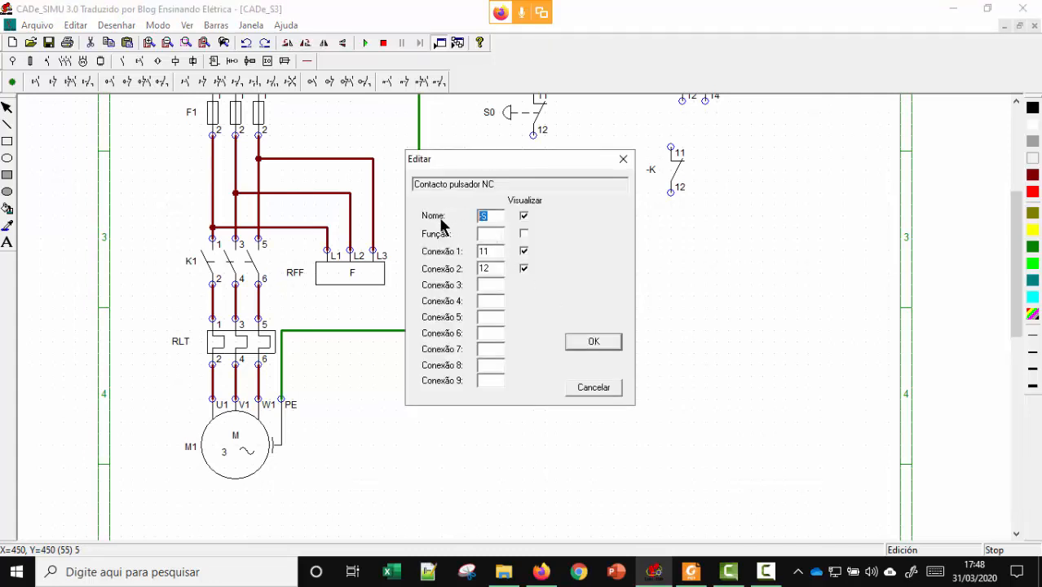
key(Return)
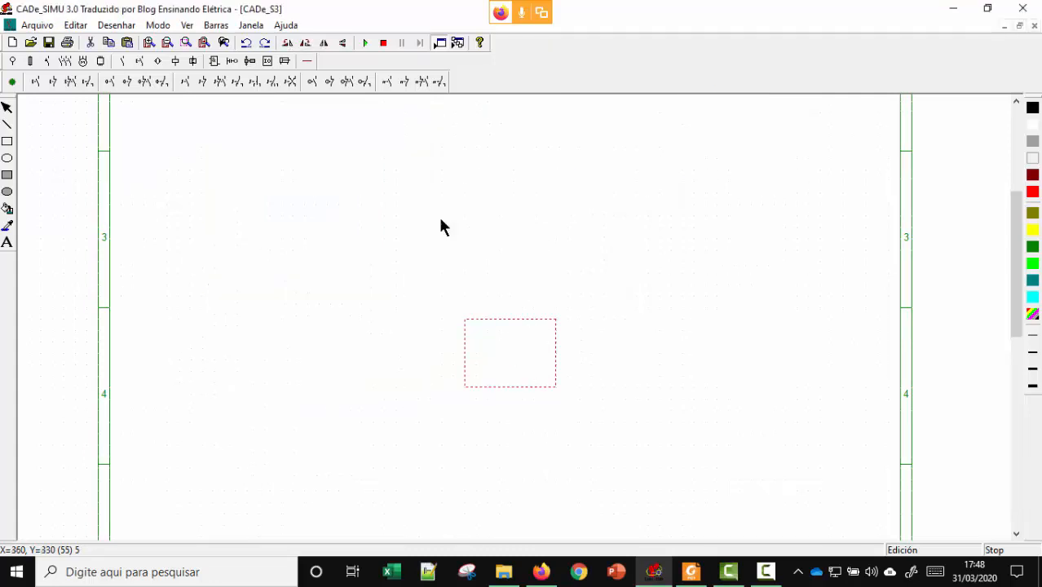
Place a normally open pushbutton contact 13-14 directly below B0 and name it B1.
click(36, 82)
drag(557, 412, 539, 432)
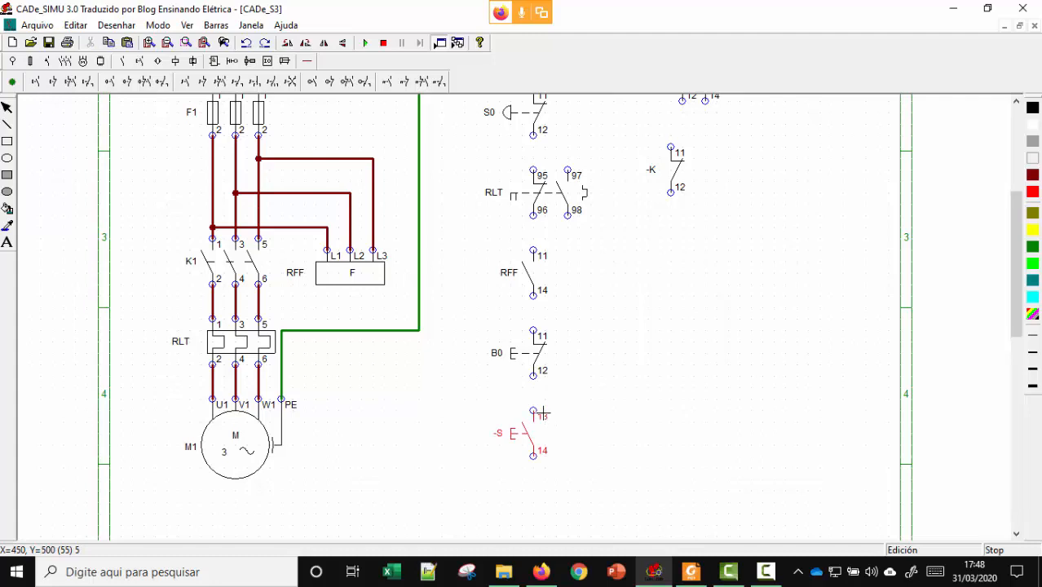
double_click(532, 434)
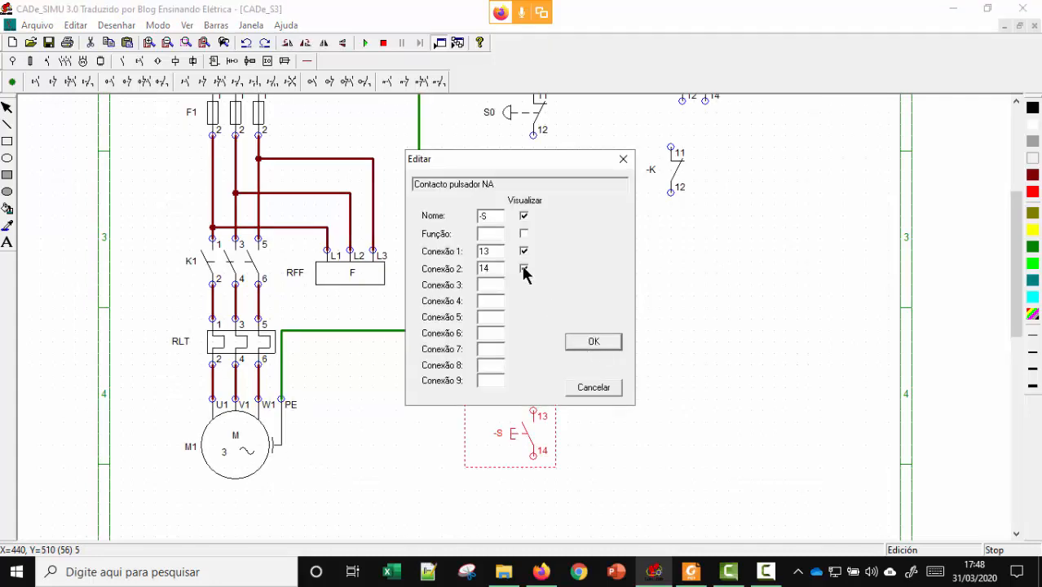
drag(497, 216, 466, 213)
text(B1)
key(Return)
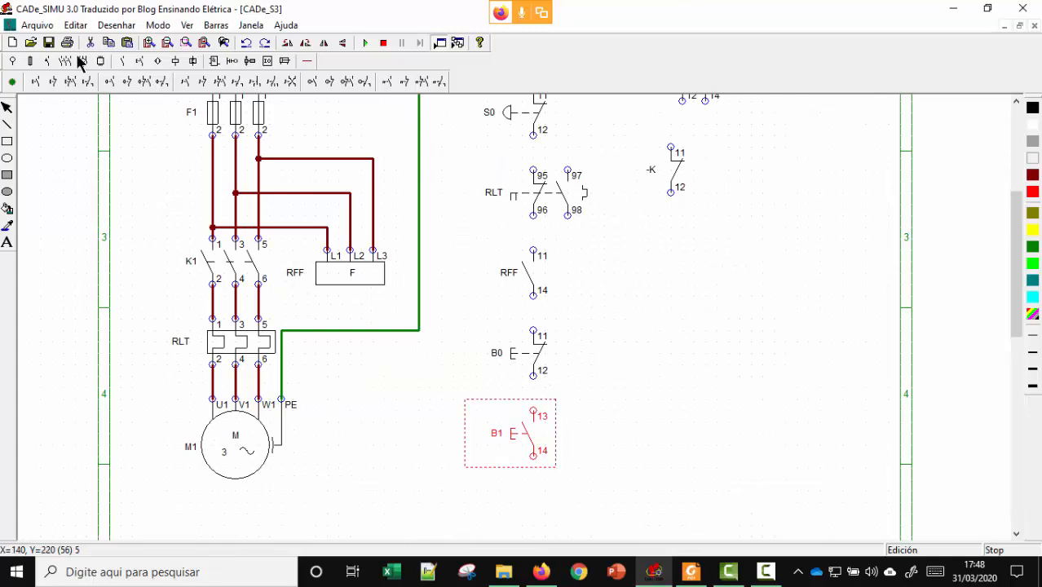
Place a monostable coil A1-A2 directly below pushbutton B1 and name it K1.
click(175, 63)
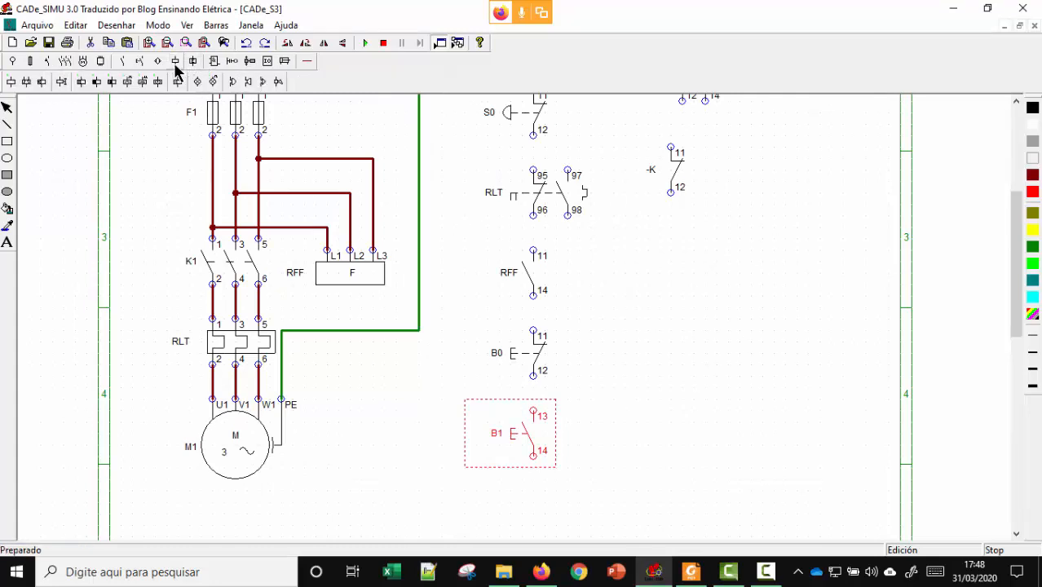
click(10, 82)
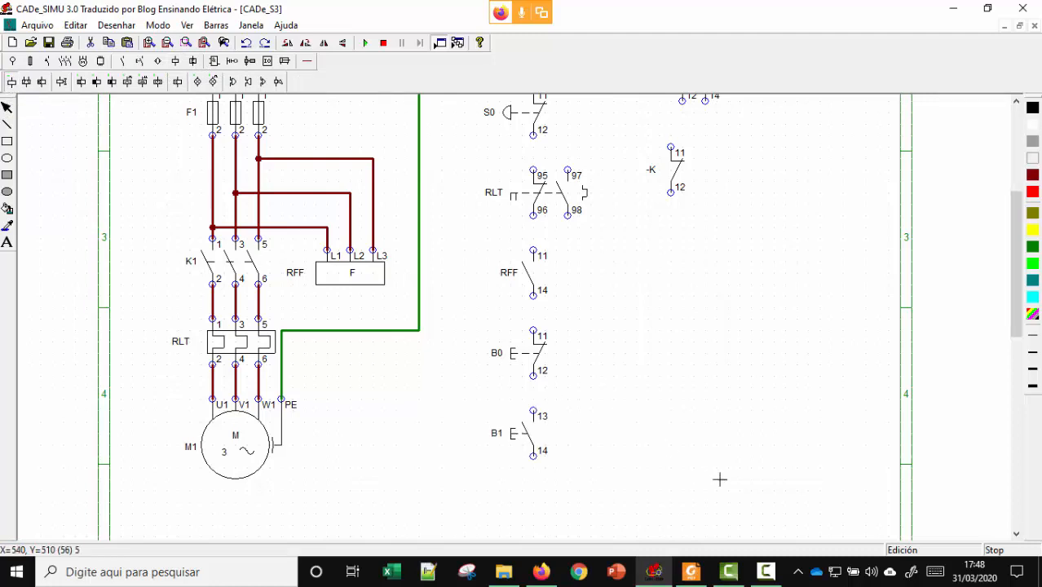
scroll(570, 378, down, 1)
scroll(570, 378, down, 1)
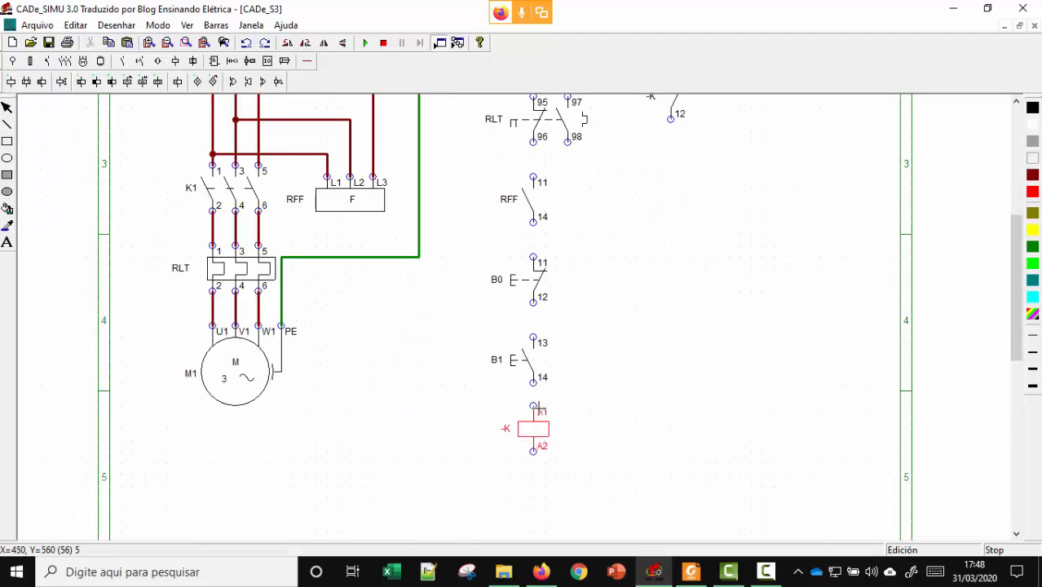
click(534, 407)
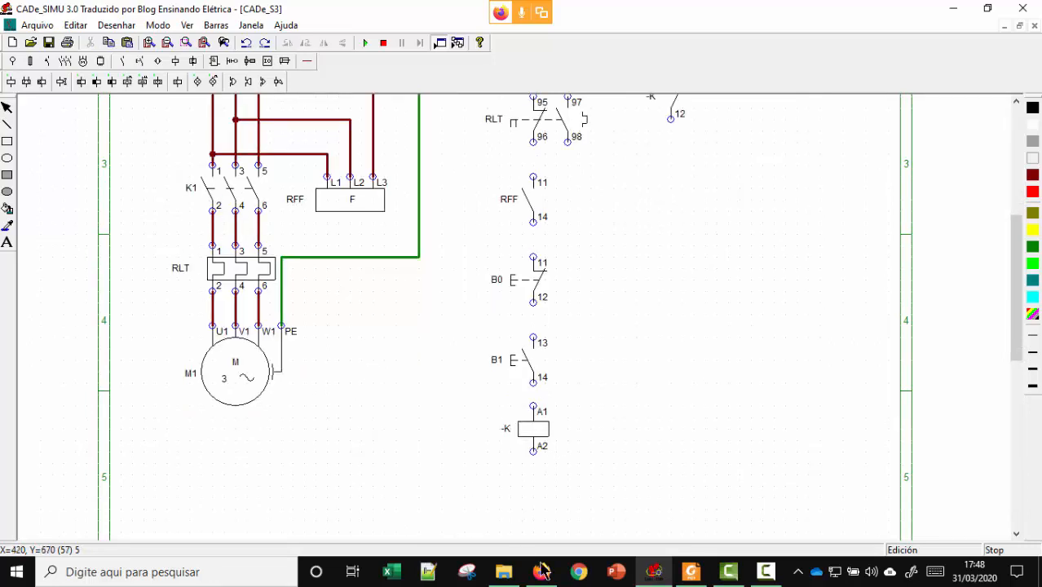
double_click(540, 431)
drag(492, 216, 443, 220)
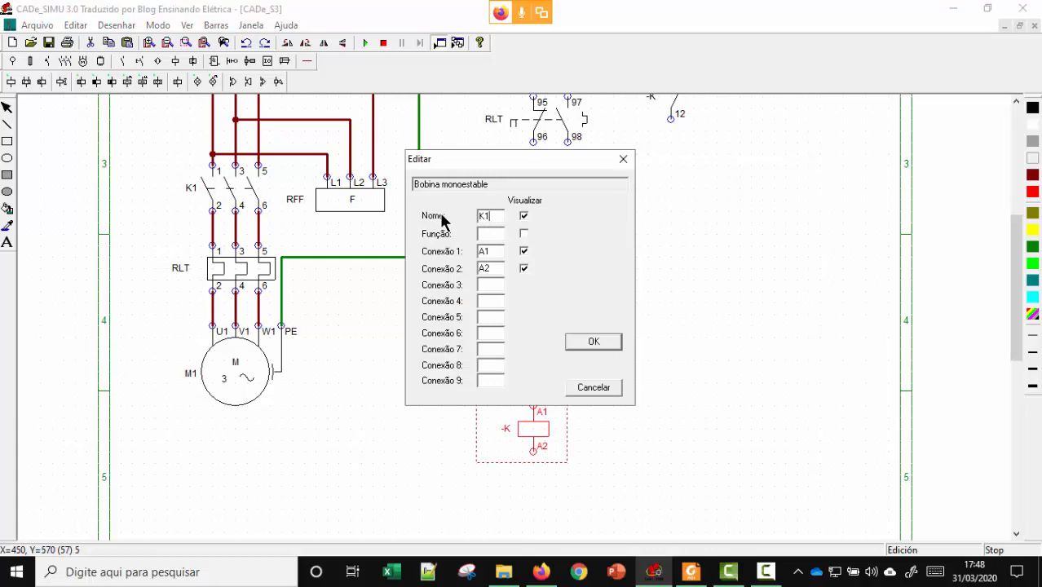
key(Return)
click(670, 383)
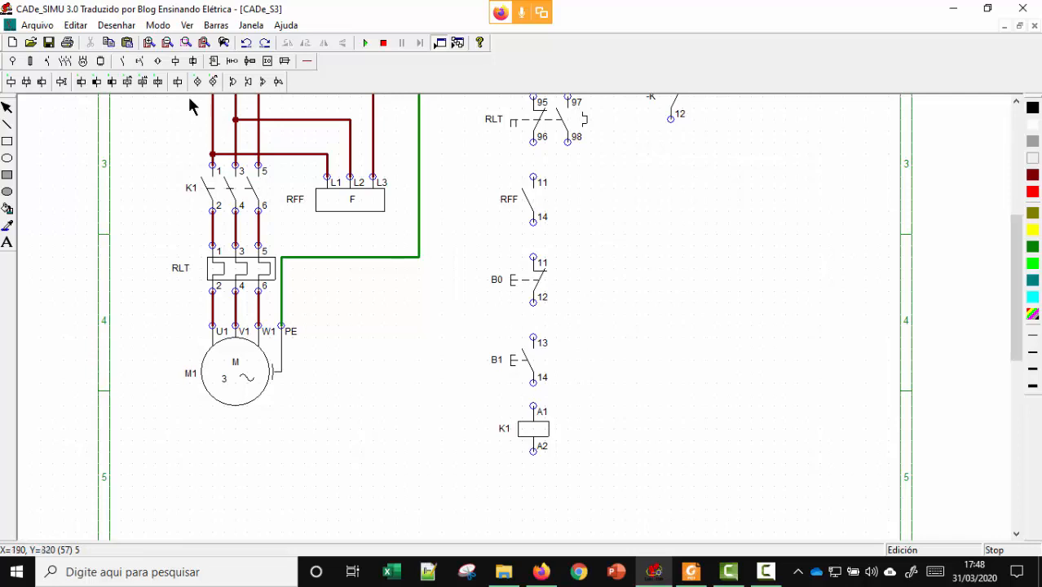
Place a normally open auxiliary contact 13-14 beside pushbutton B1, level with it, and name it K1.
click(126, 62)
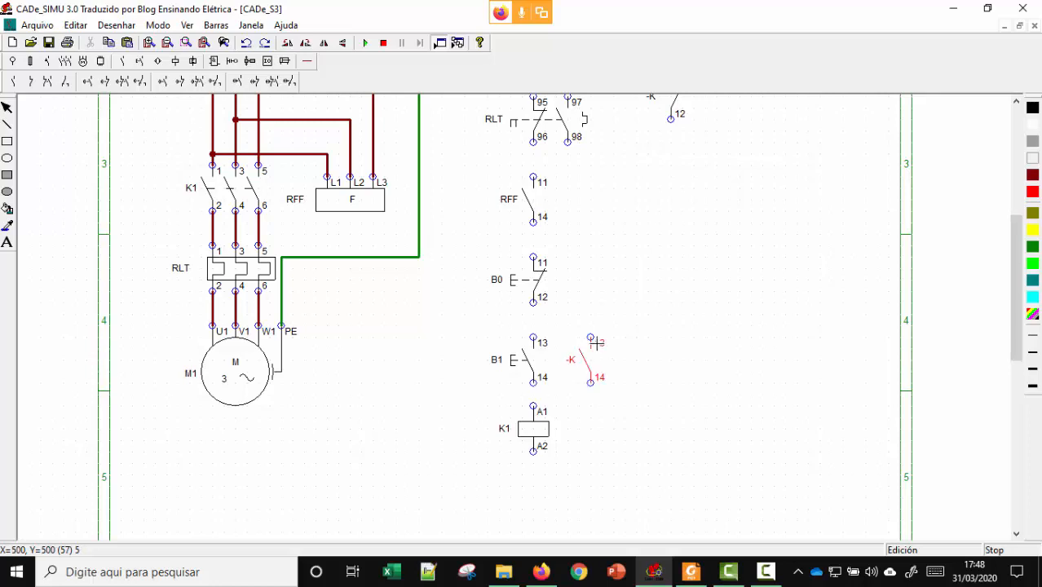
click(613, 350)
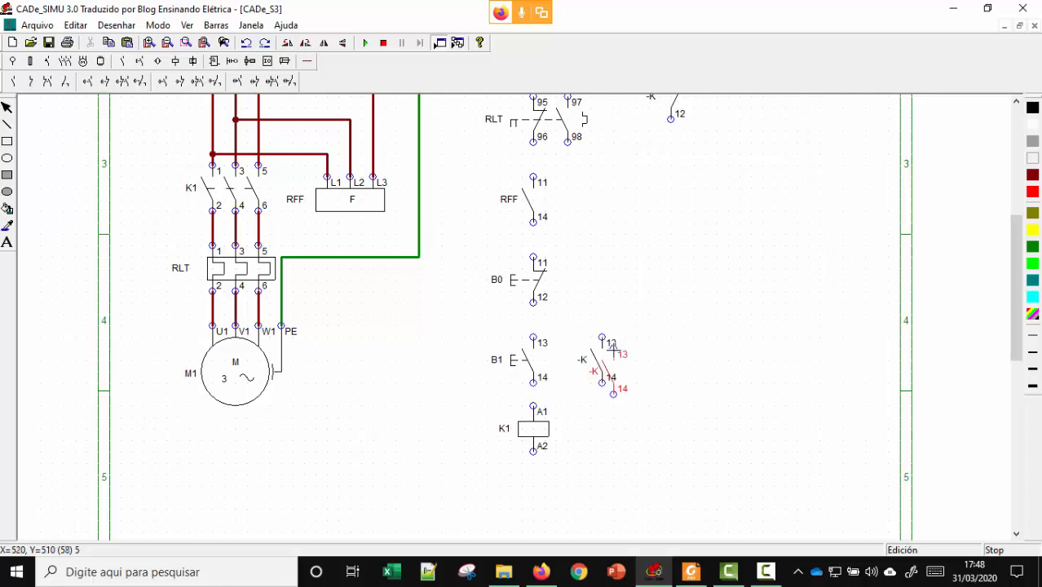
right_click(613, 350)
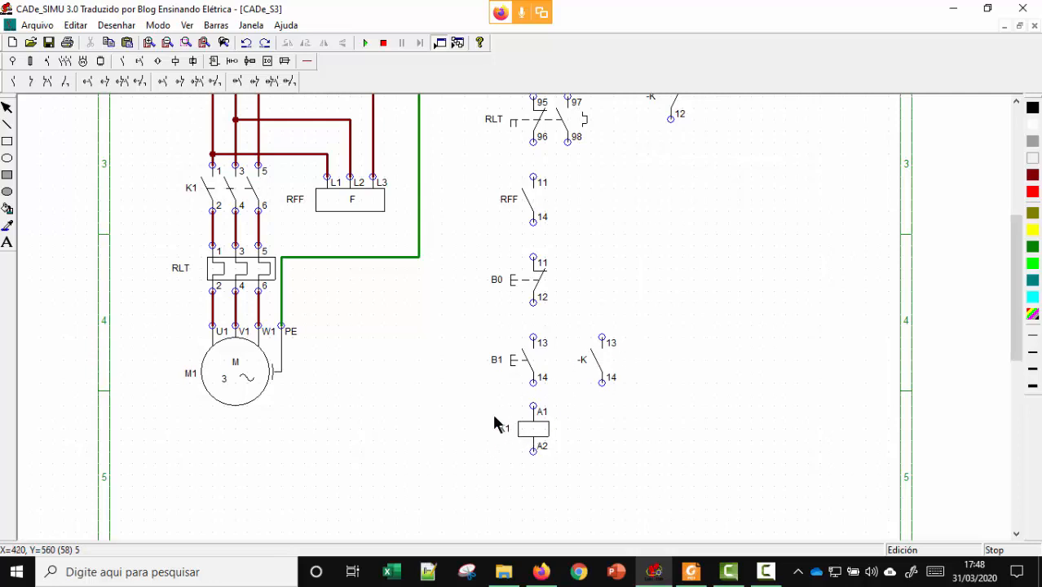
double_click(600, 364)
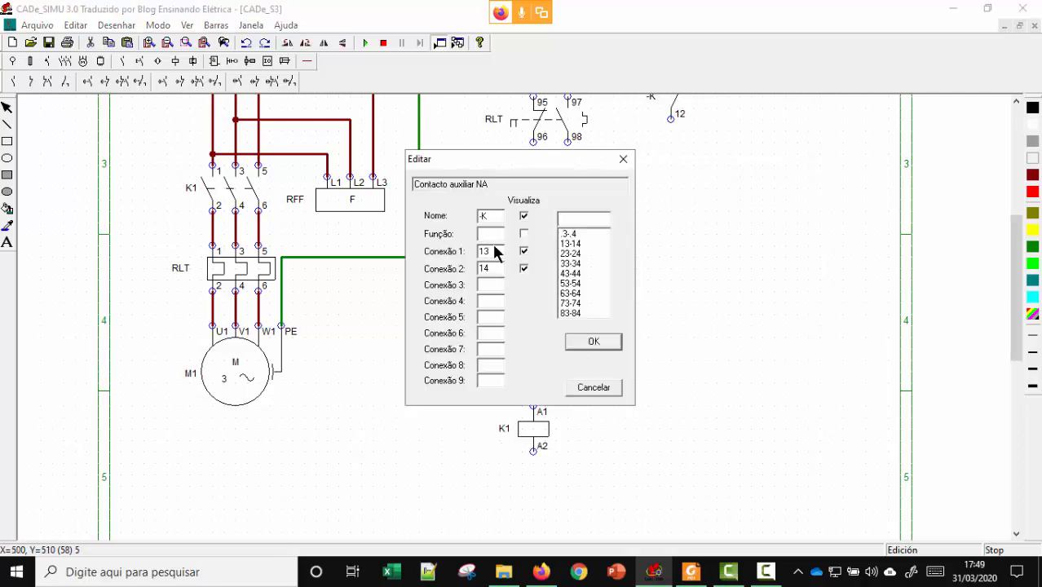
drag(495, 216, 441, 222)
text(K1)
click(593, 341)
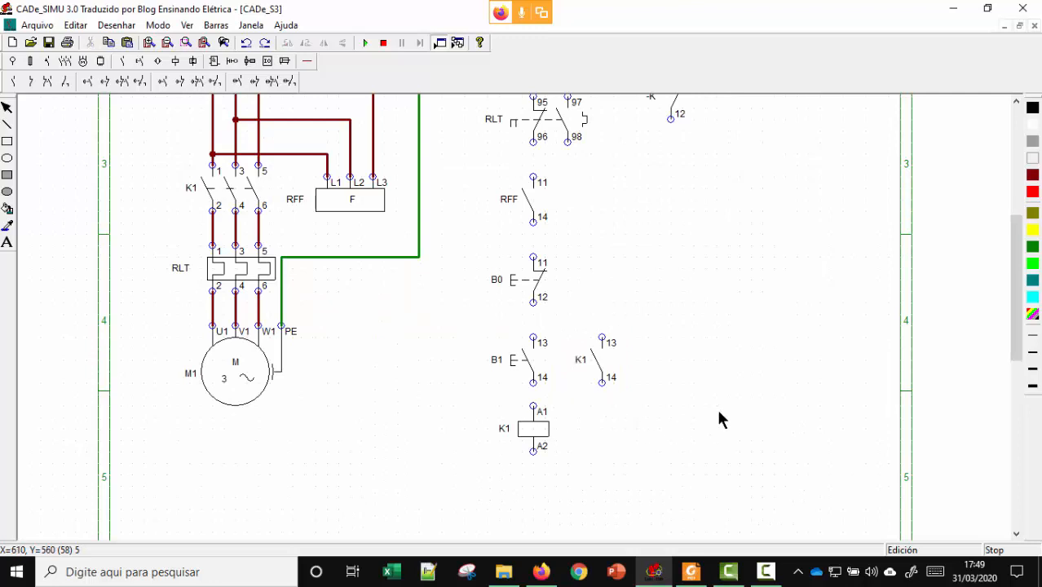
Wire Q2 terminal 2 to S0 terminal 11, S0 terminal 12 to RLT terminal 95, and RLT terminal 96 to RFF terminal 11.
scroll(593, 361, up, 1)
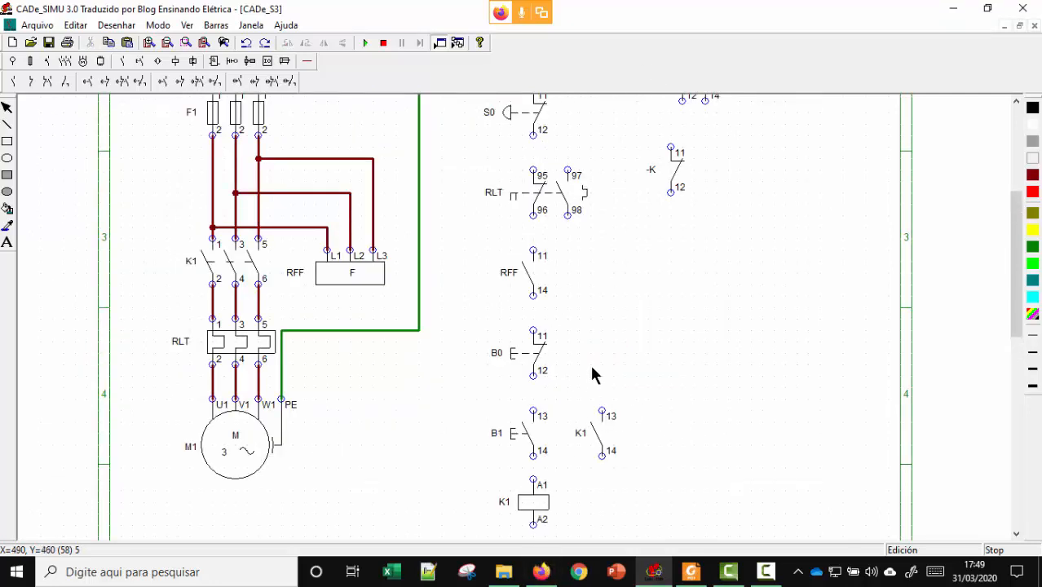
scroll(593, 375, up, 2)
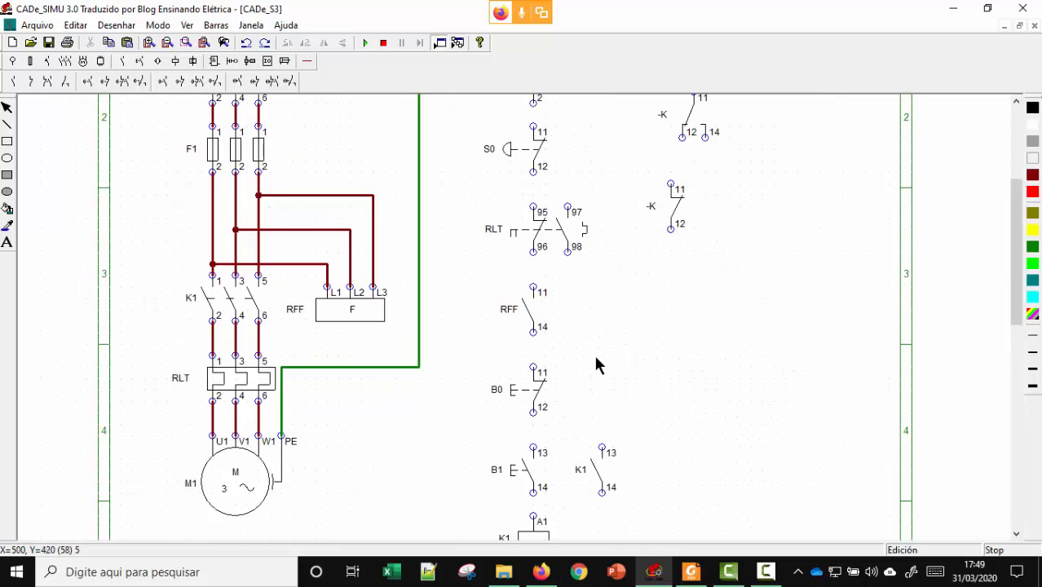
click(307, 61)
click(14, 81)
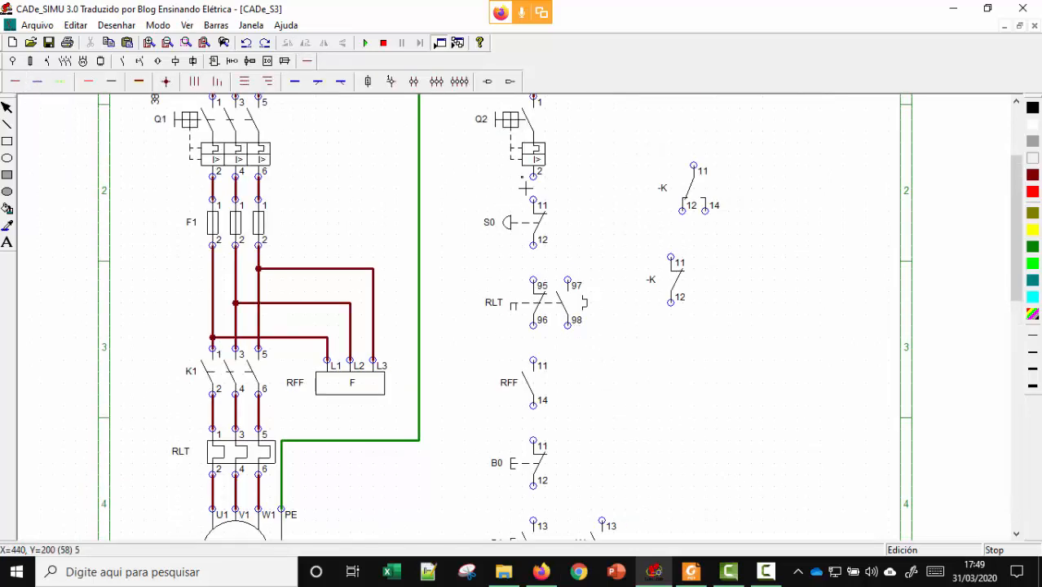
drag(539, 186, 544, 206)
drag(541, 252, 540, 283)
scroll(587, 367, down, 1)
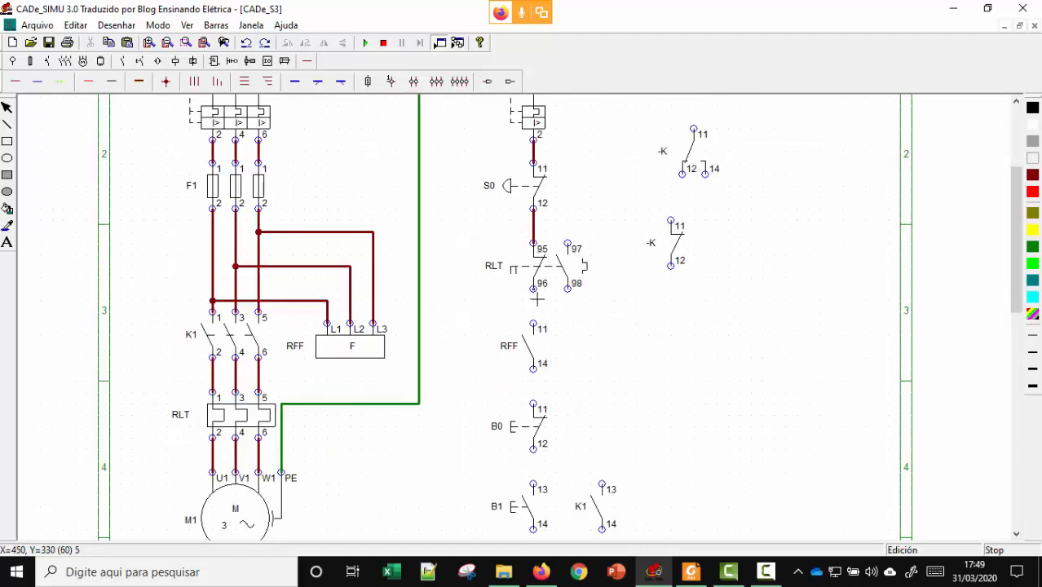
drag(538, 299, 544, 326)
Wire RFF terminal 14 to B0 terminal 11, B0 terminal 12 to B1 terminal 13, and B1 terminal 14 to coil K1 terminal A1.
scroll(594, 366, down, 2)
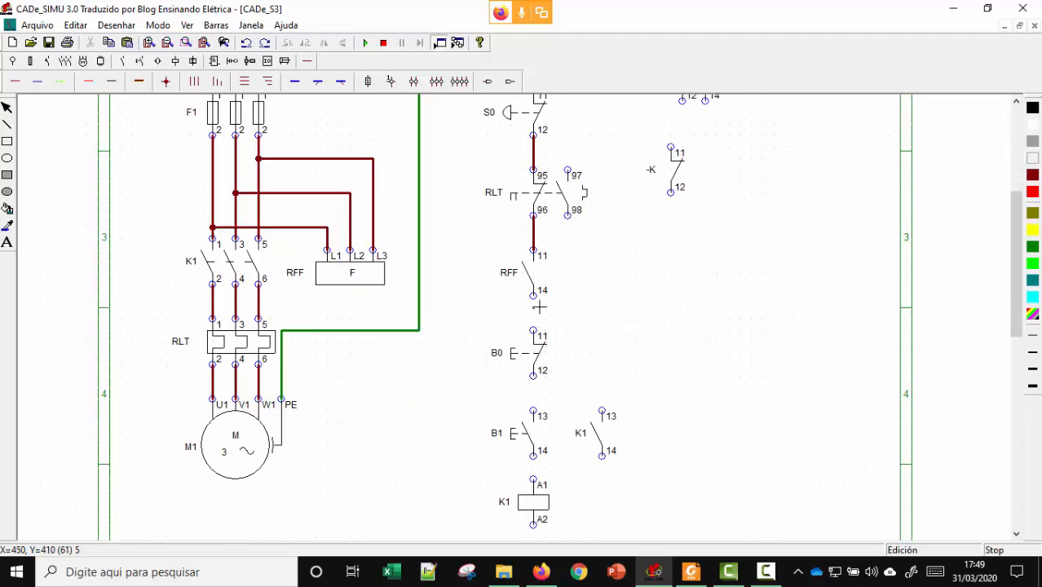
drag(540, 306, 547, 331)
scroll(562, 371, down, 1)
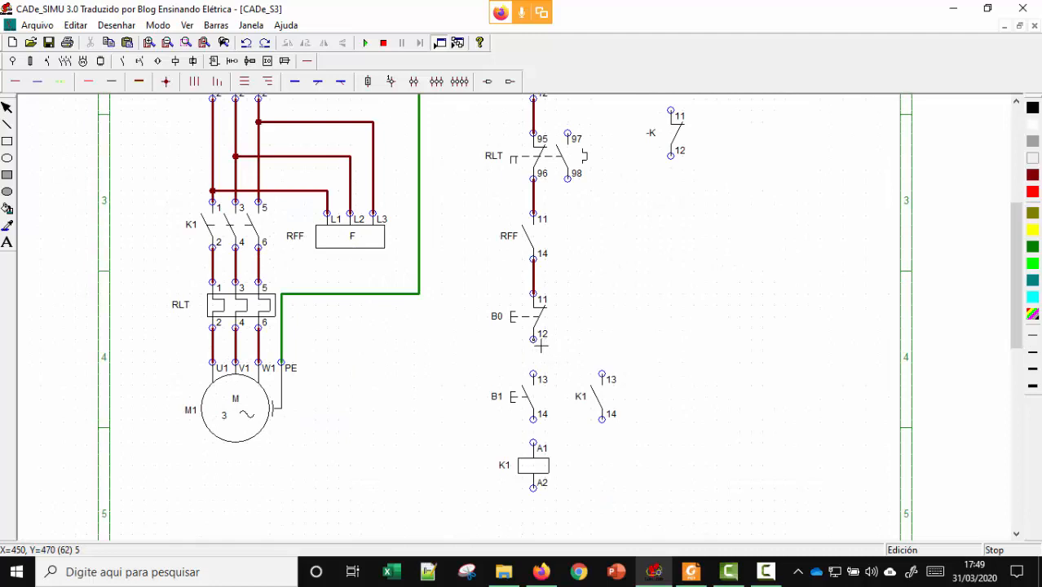
drag(541, 345, 545, 377)
drag(536, 421, 535, 444)
Branch RLT terminal 97 off the wire between S0 and RLT, and wire contact K1 13-14 in parallel with pushbutton B1.
scroll(526, 270, up, 2)
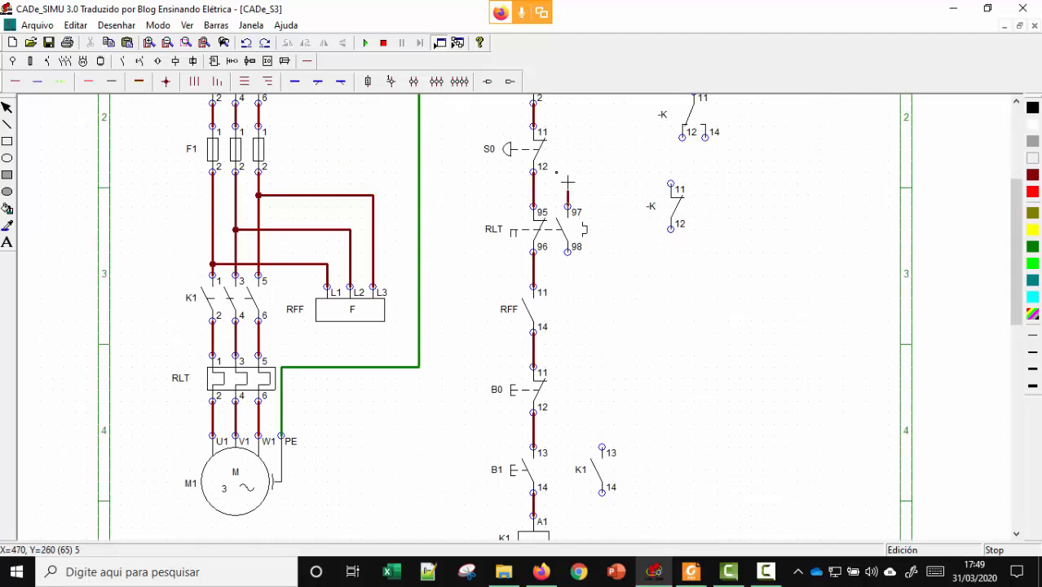
drag(567, 205, 534, 185)
scroll(730, 372, down, 3)
drag(608, 378, 536, 356)
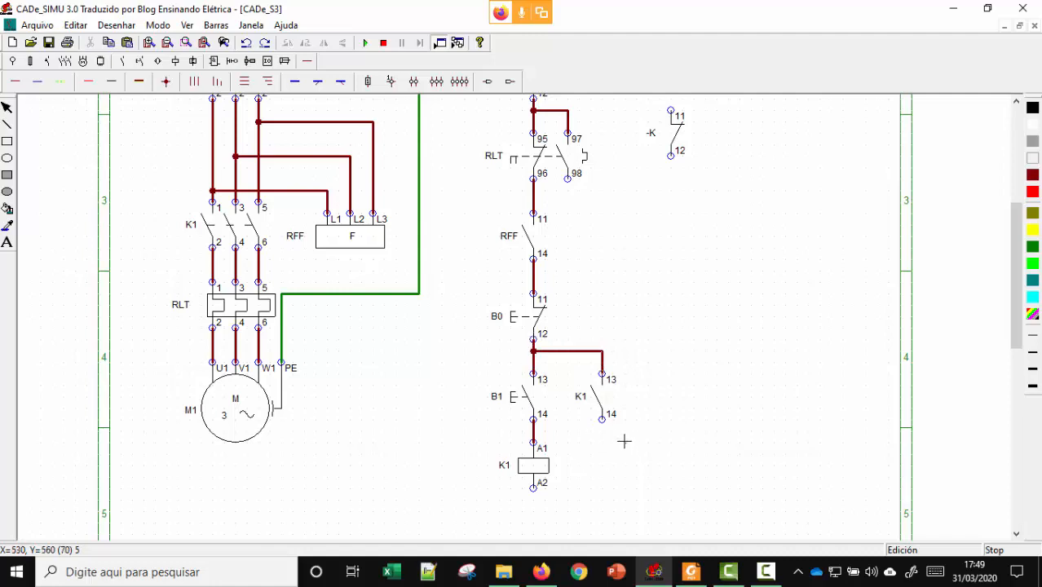
drag(602, 420, 552, 447)
key(ctrl+z)
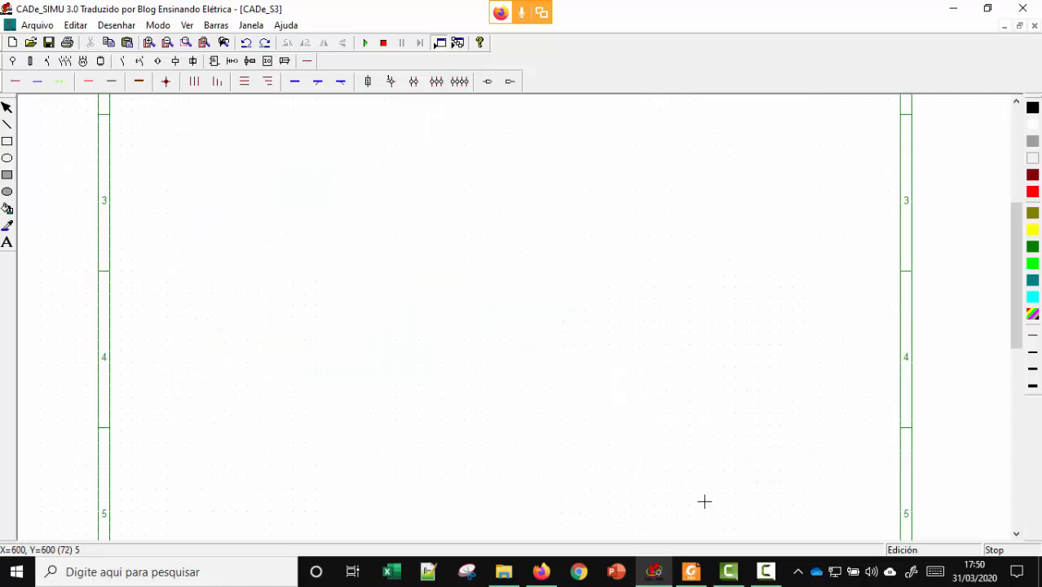
drag(607, 436, 535, 432)
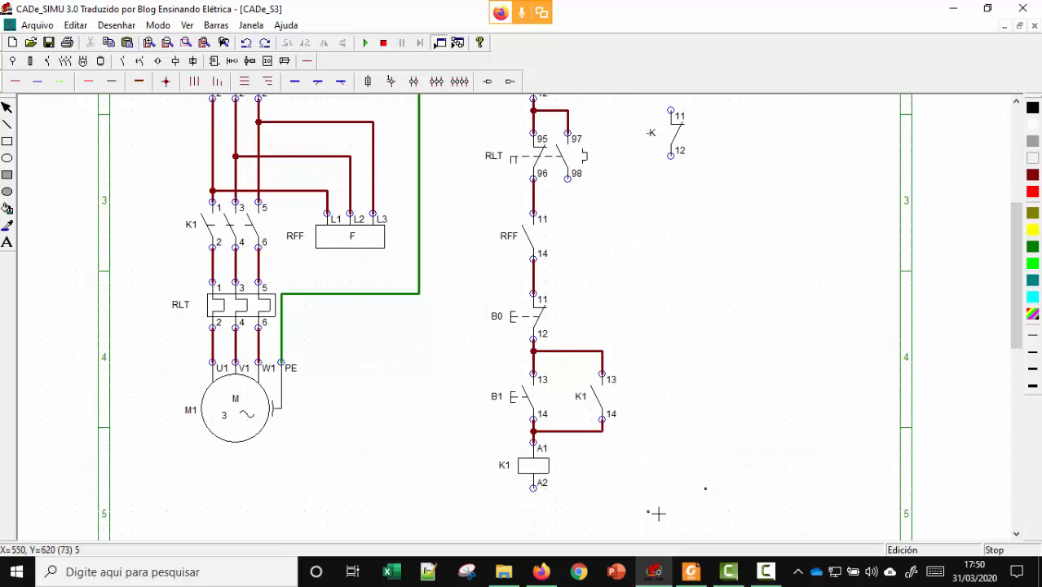
Wire coil K1 terminal A2 to the N supply line with a blue neutral conductor routed along the diagram's right edge.
click(39, 82)
mouse_move(544, 495)
mouse_down()
mouse_move(546, 514)
mouse_move(706, 531)
mouse_move(853, 531)
mouse_move(907, 516)
mouse_move(884, 516)
mouse_move(879, 465)
mouse_move(900, 513)
mouse_up()
drag(905, 190, 870, 125)
scroll(909, 154, up, 3)
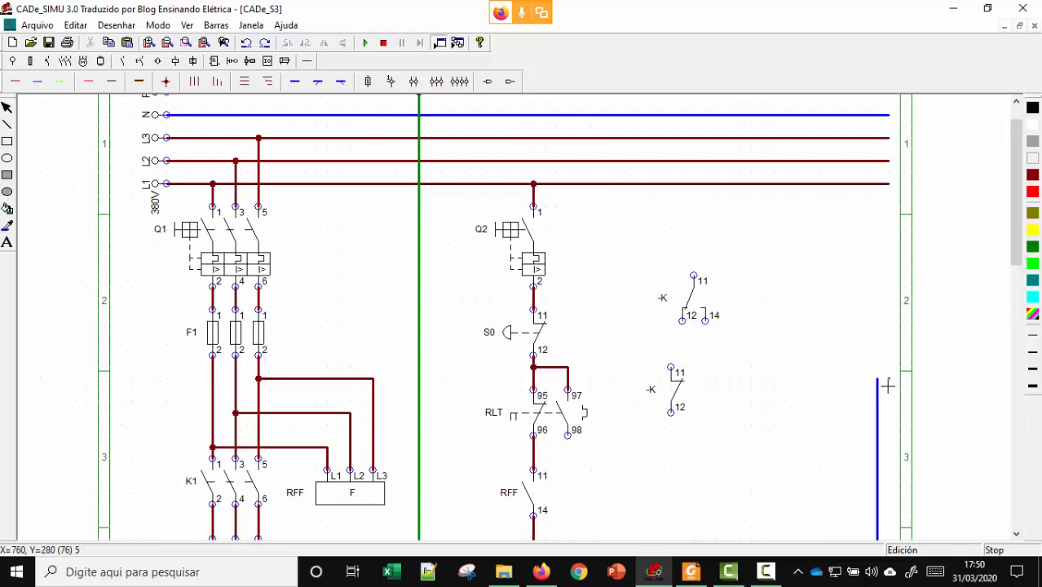
drag(883, 381, 879, 115)
scroll(750, 279, down, 3)
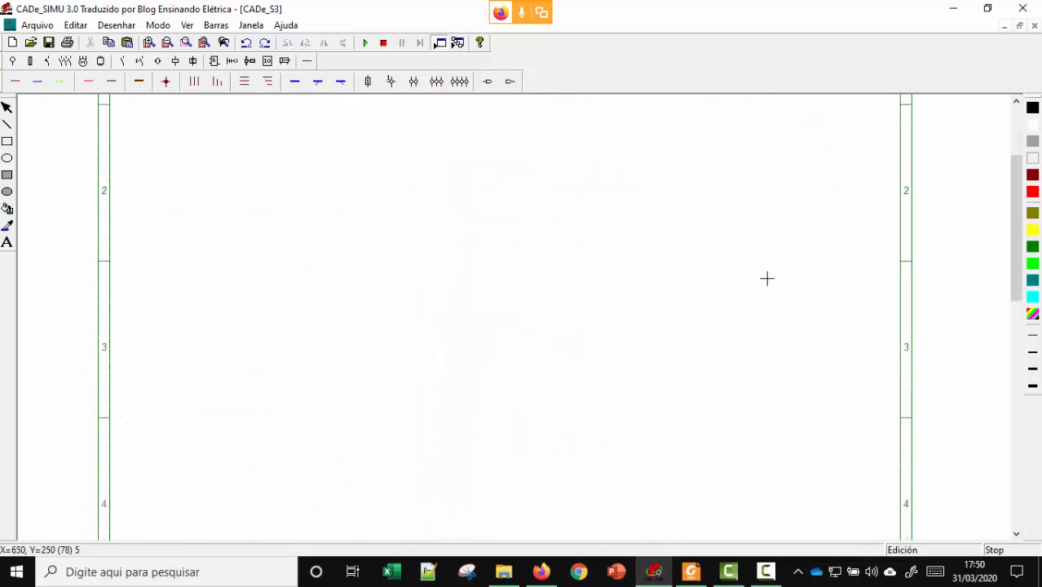
scroll(847, 309, down, 1)
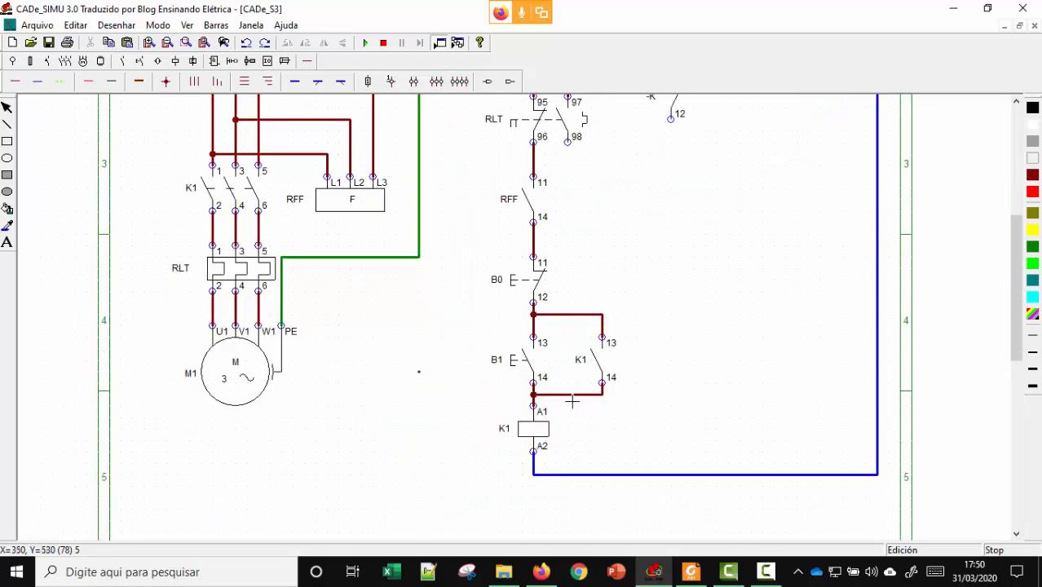
Delete the spare changeover contact 11-12-14 and move the spare normally closed contact 11-12 farther from the control circuit.
scroll(636, 249, up, 1)
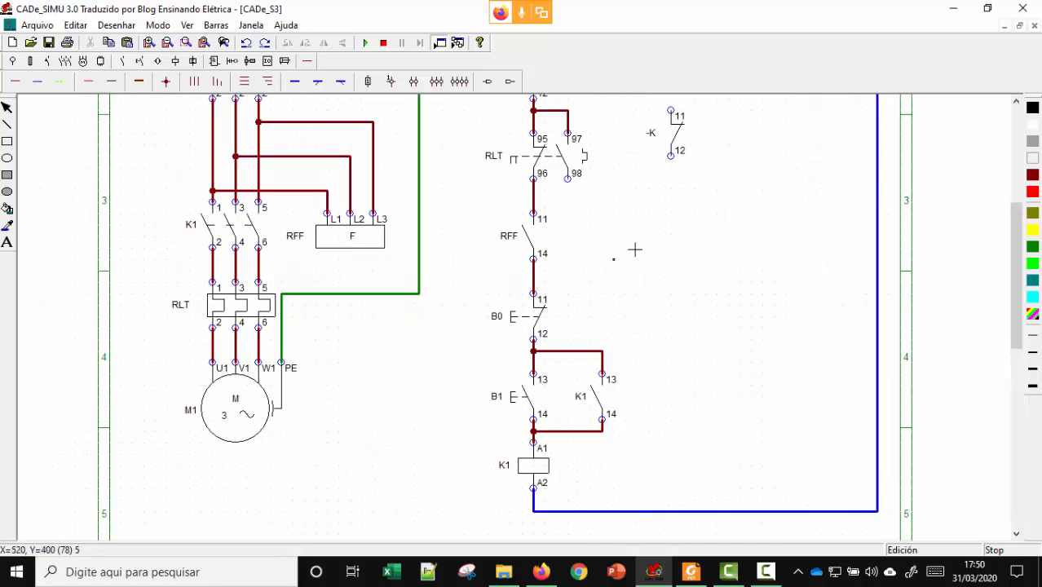
scroll(514, 253, up, 3)
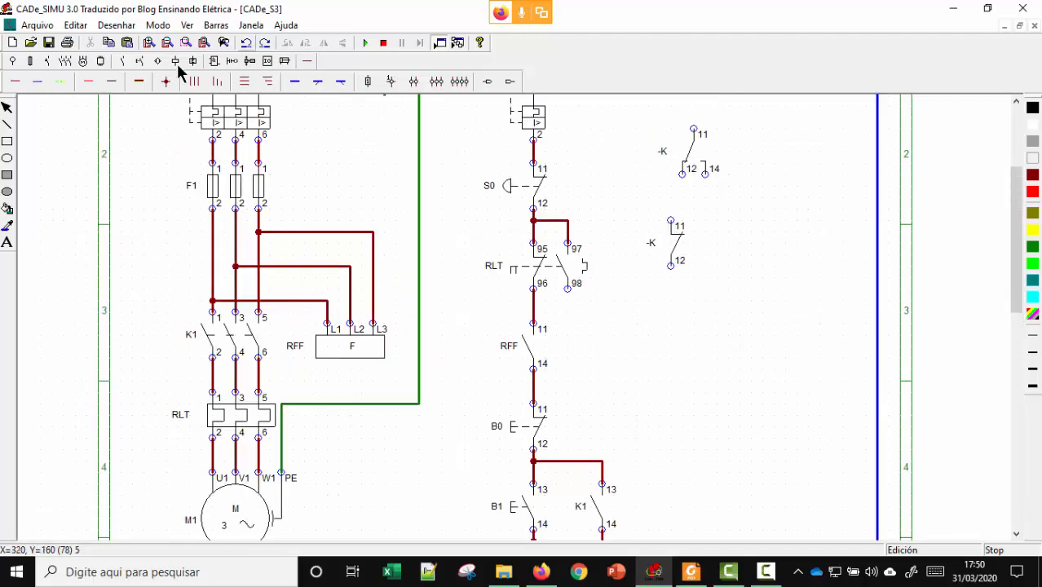
click(9, 108)
click(682, 165)
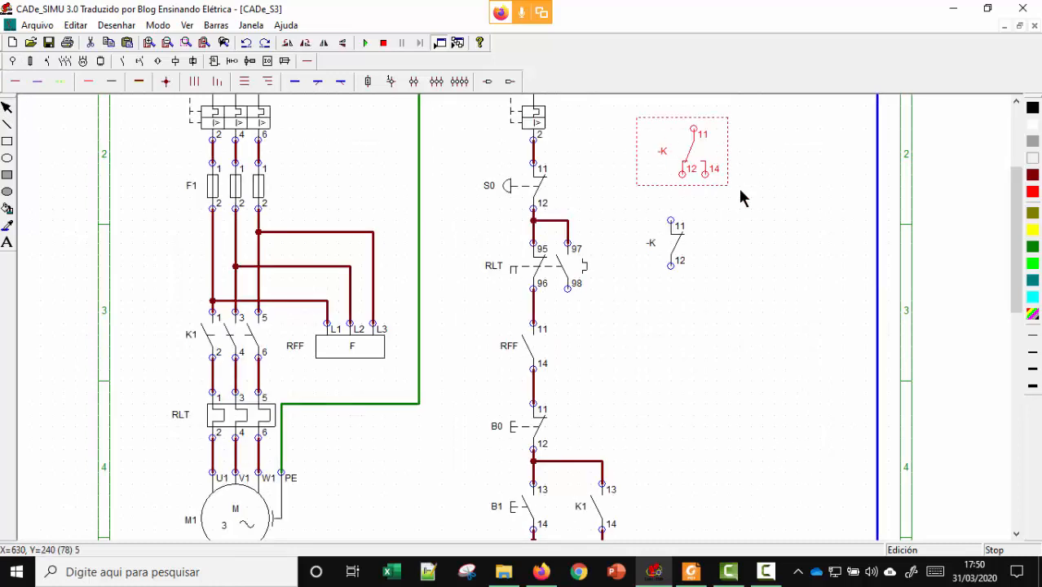
key(Delete)
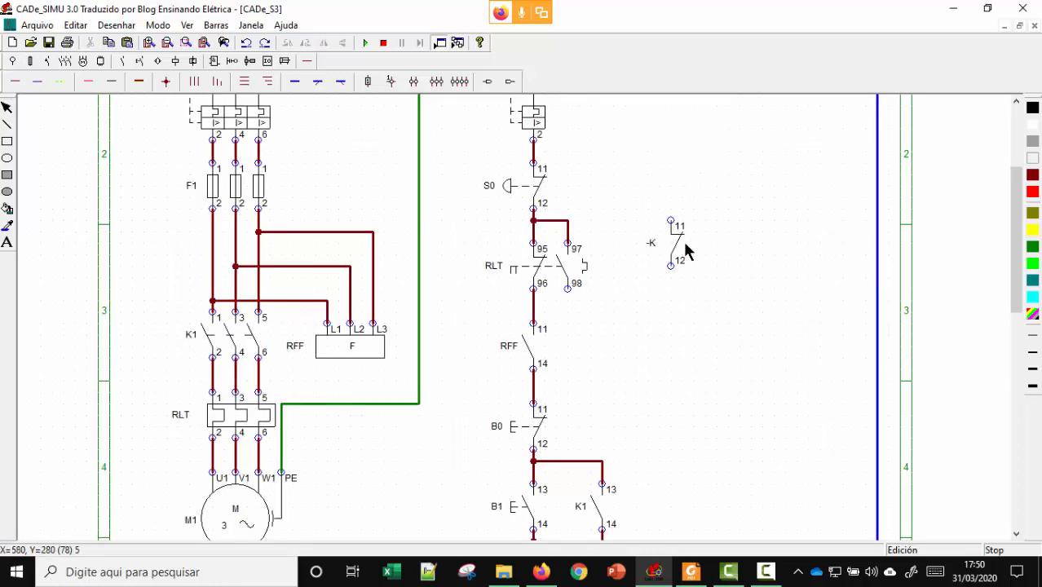
drag(684, 245, 759, 310)
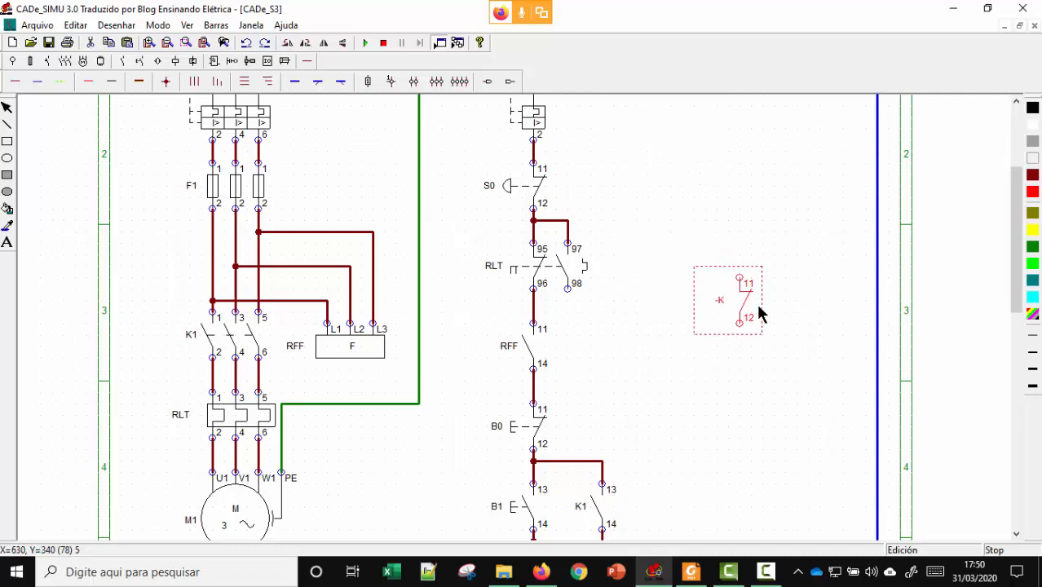
click(715, 382)
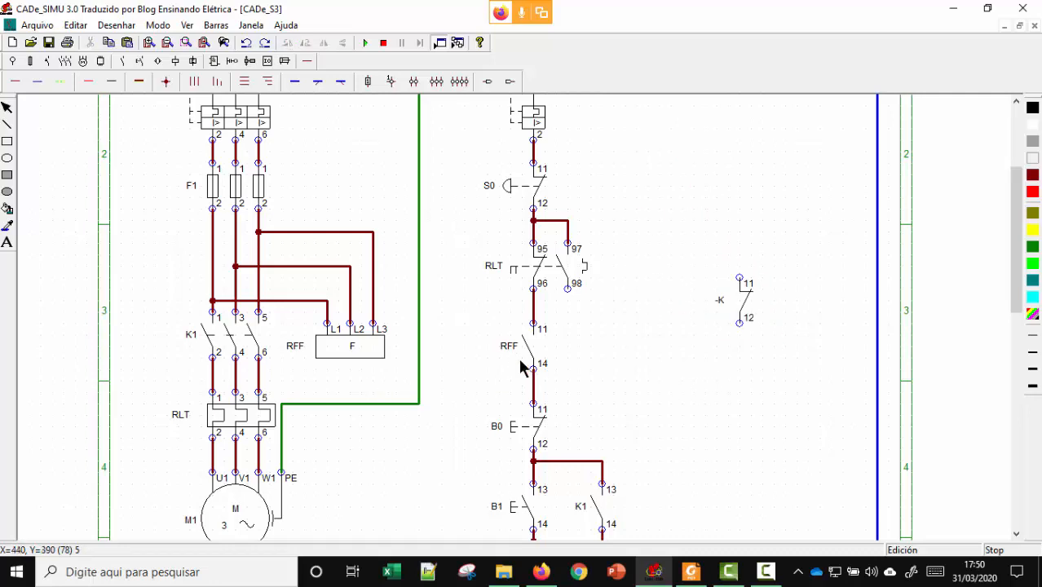
Simulate the circuit, switch breaker Q1 on, off and on again, and blow the second and third F1 fuses to test RFF.
click(365, 44)
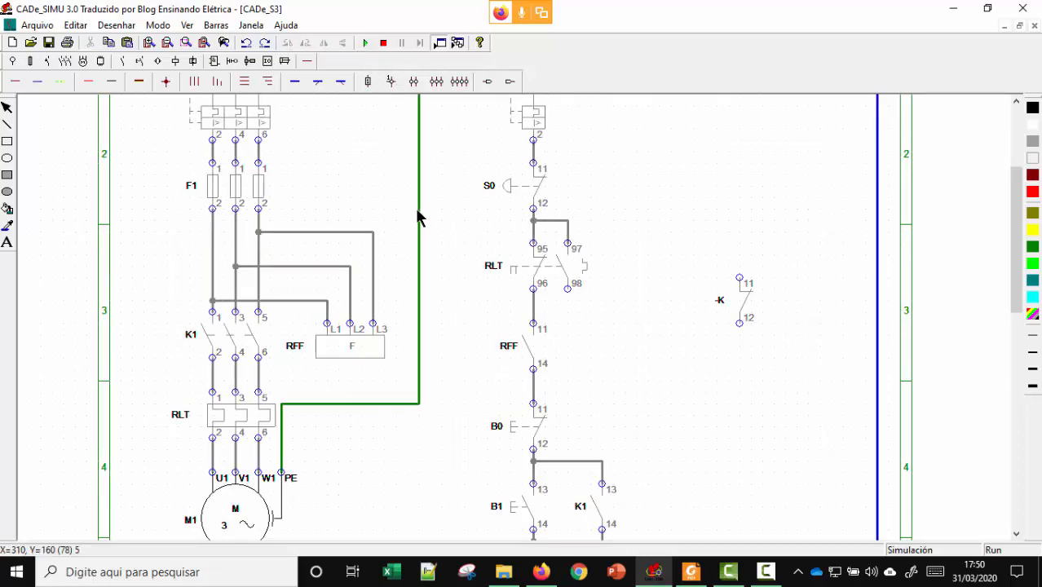
scroll(417, 209, up, 1)
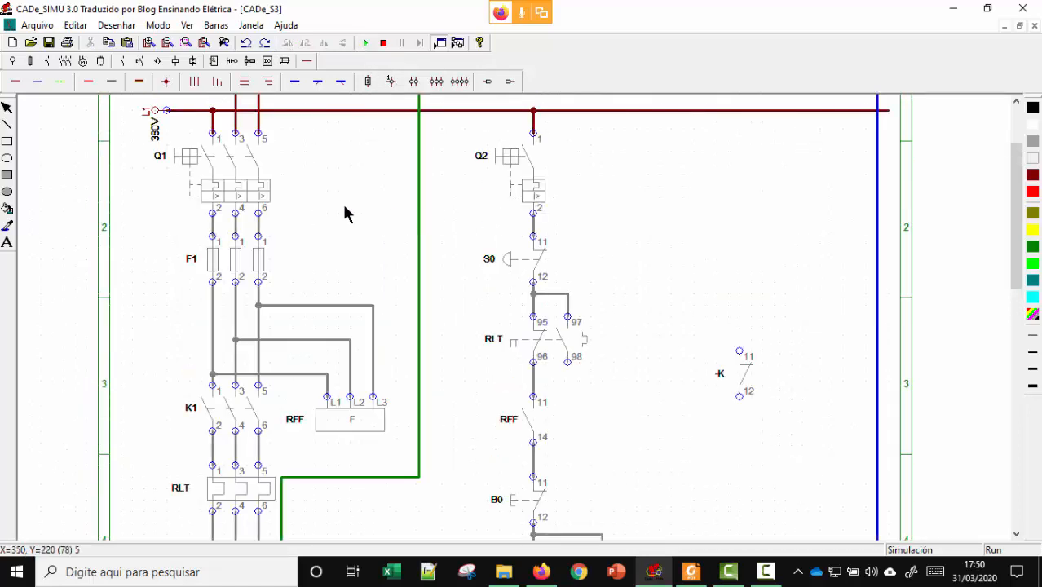
click(206, 186)
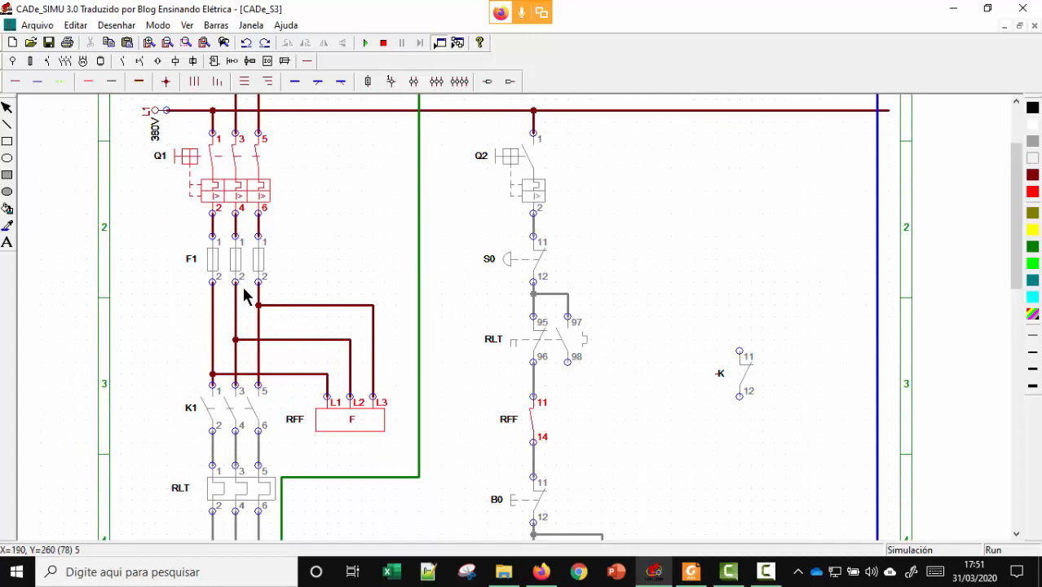
click(217, 182)
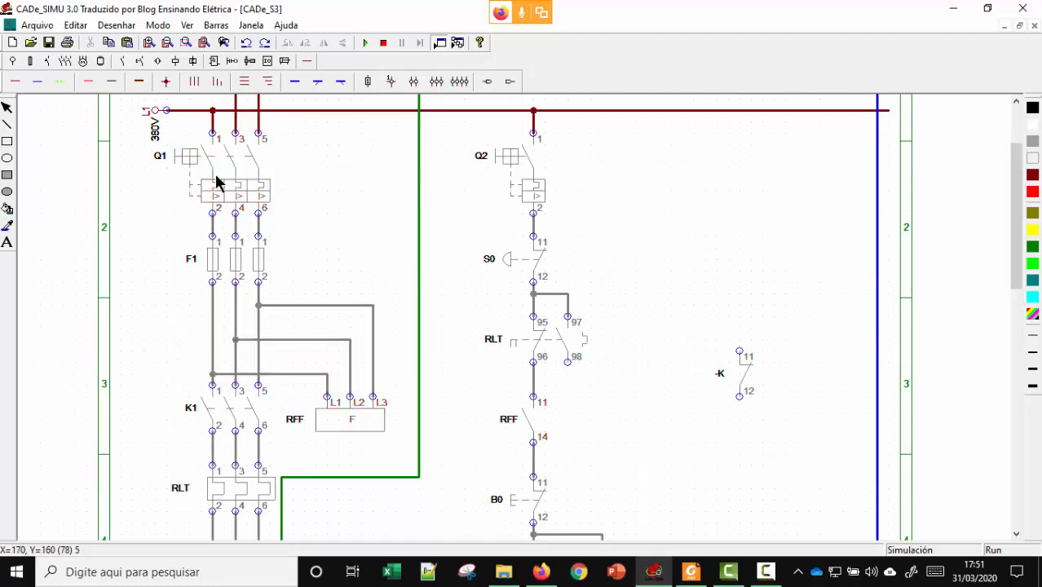
click(216, 181)
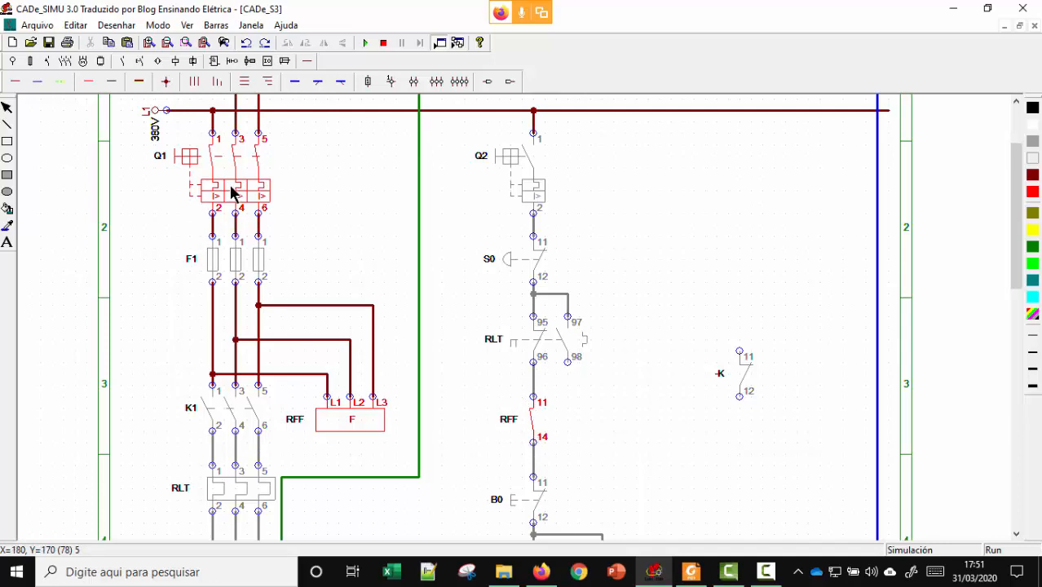
click(259, 266)
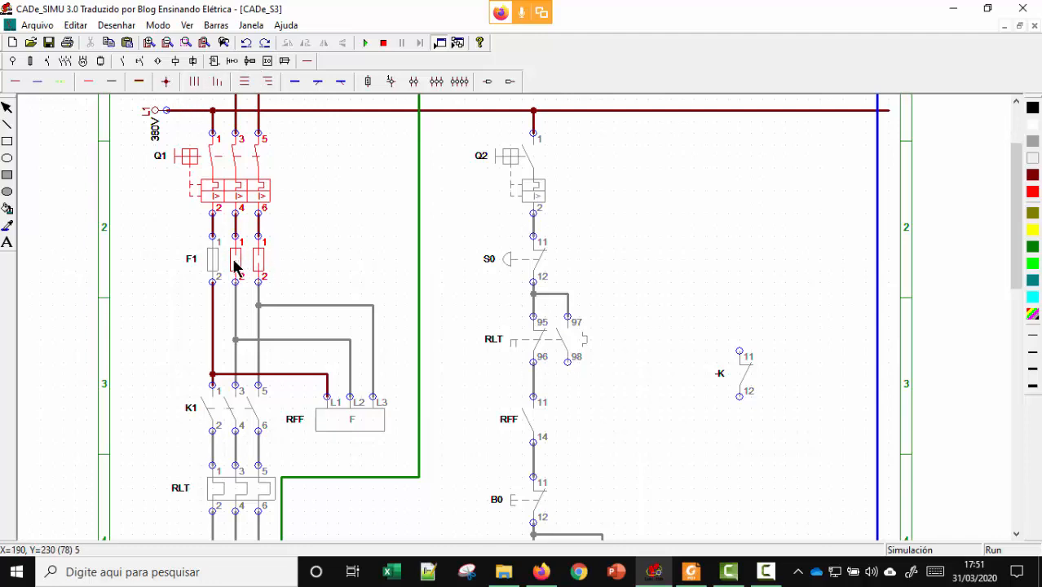
Stop the simulation and check the name and connections of the third F1 fuse.
click(383, 44)
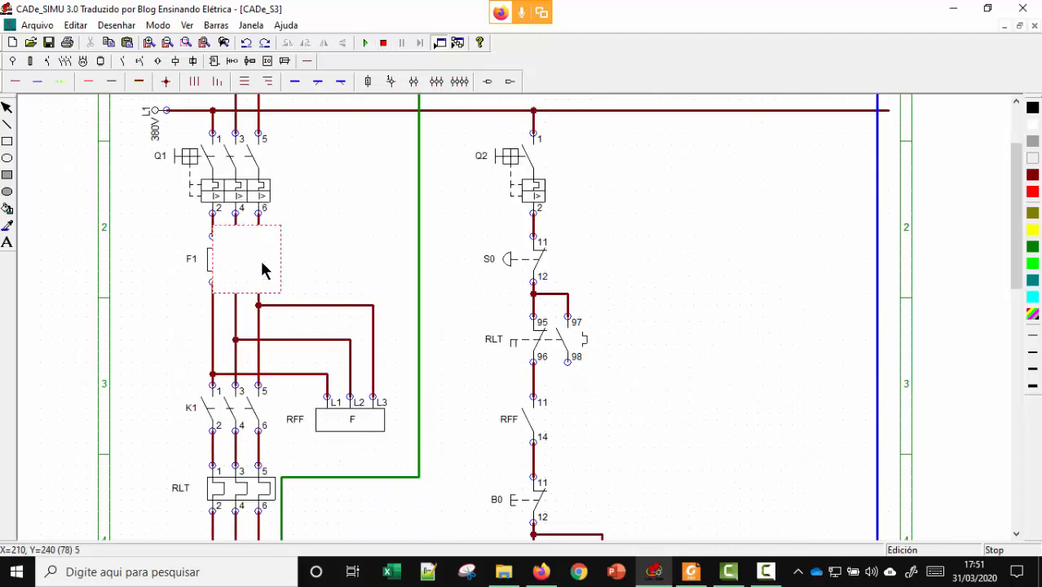
double_click(260, 258)
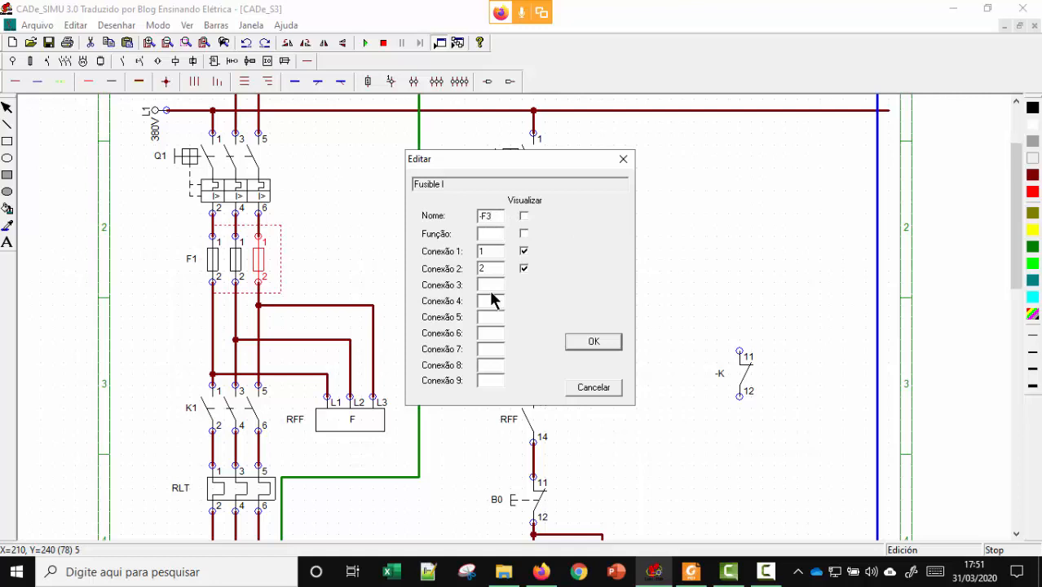
click(581, 346)
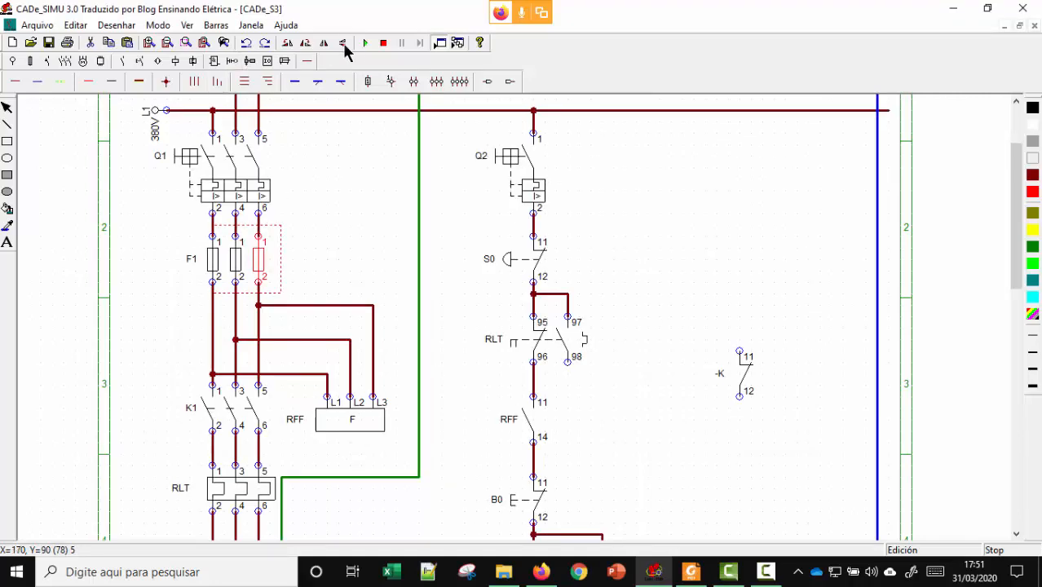
Restart the simulation, close breaker Q1, and blow and restore only the third F1 fuse to test relay RFF.
click(367, 43)
click(243, 194)
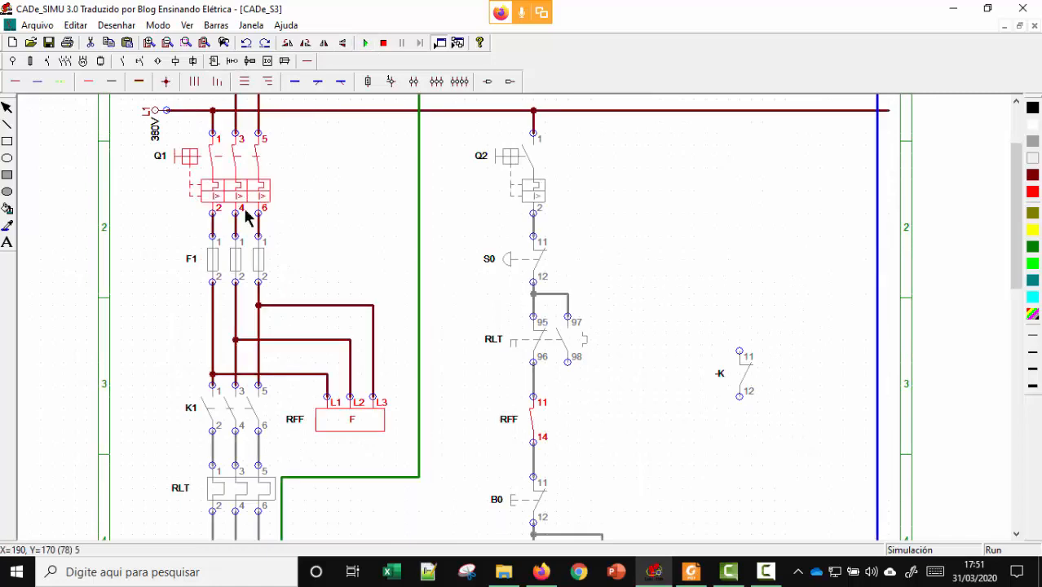
click(260, 265)
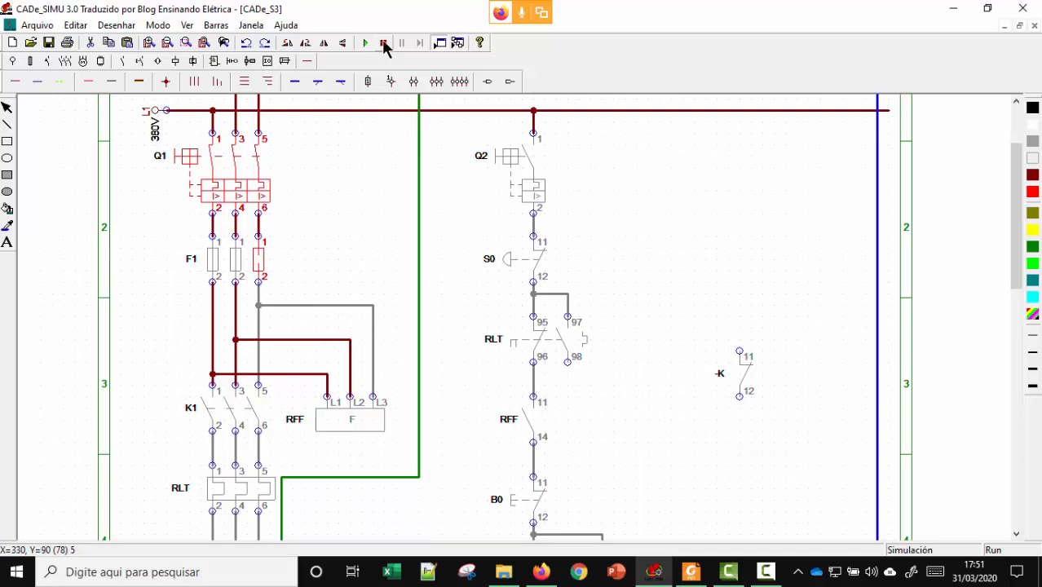
click(261, 268)
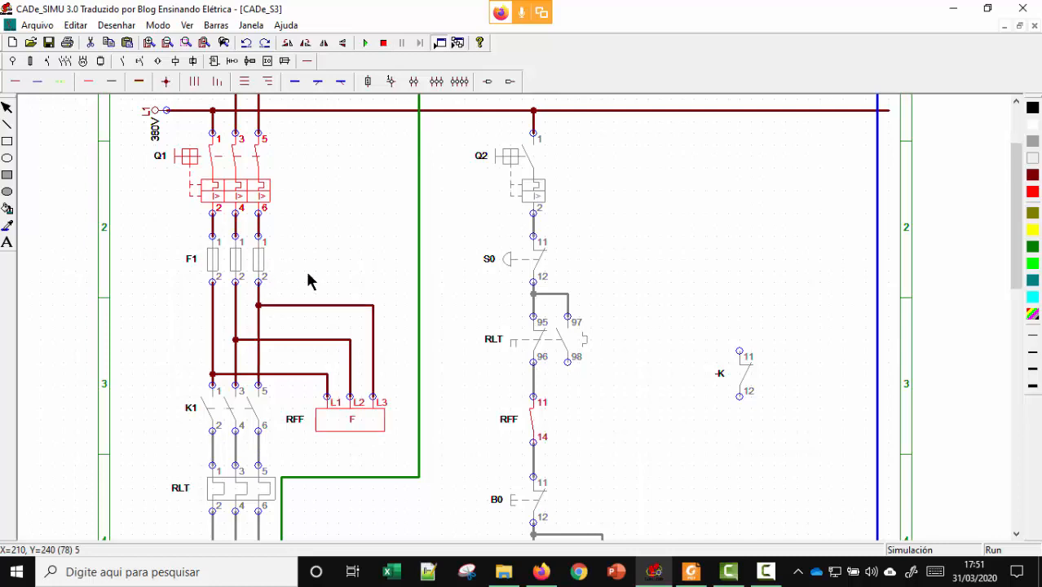
Close breaker Q2 and actuate pushbutton B1 to start motor M1 in the simulation.
scroll(496, 297, down, 3)
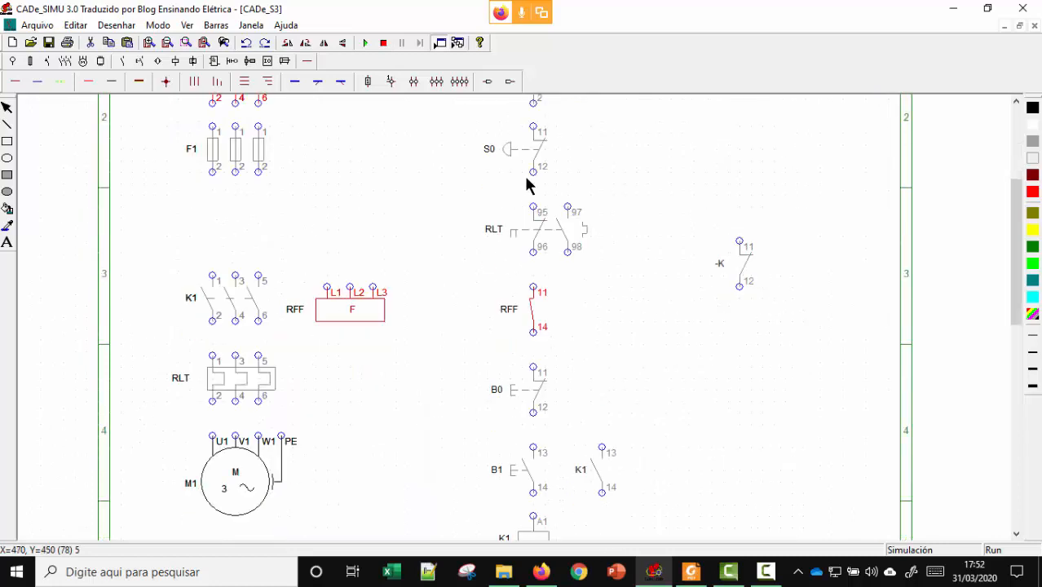
scroll(531, 208, up, 3)
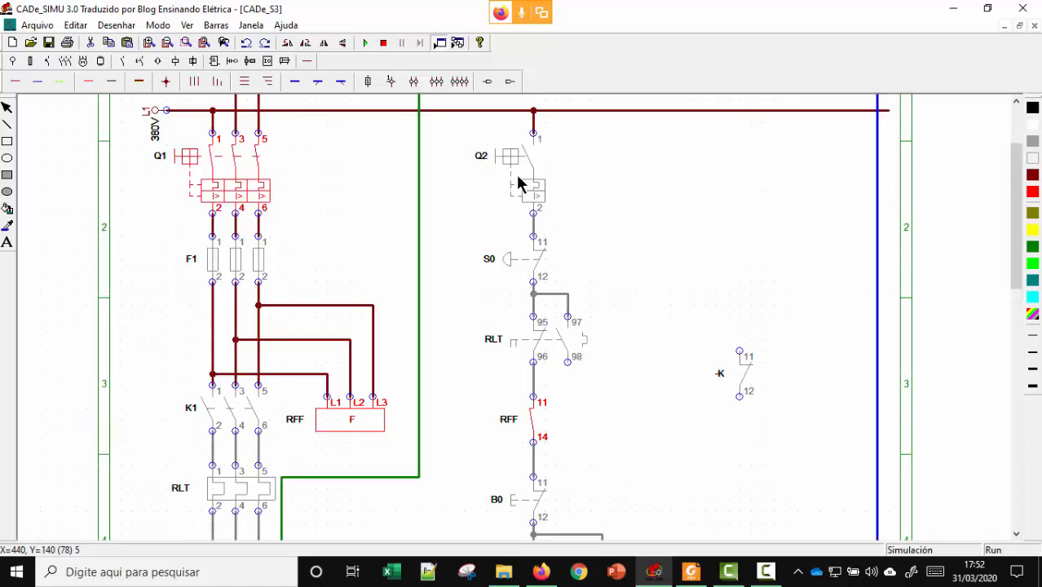
click(508, 164)
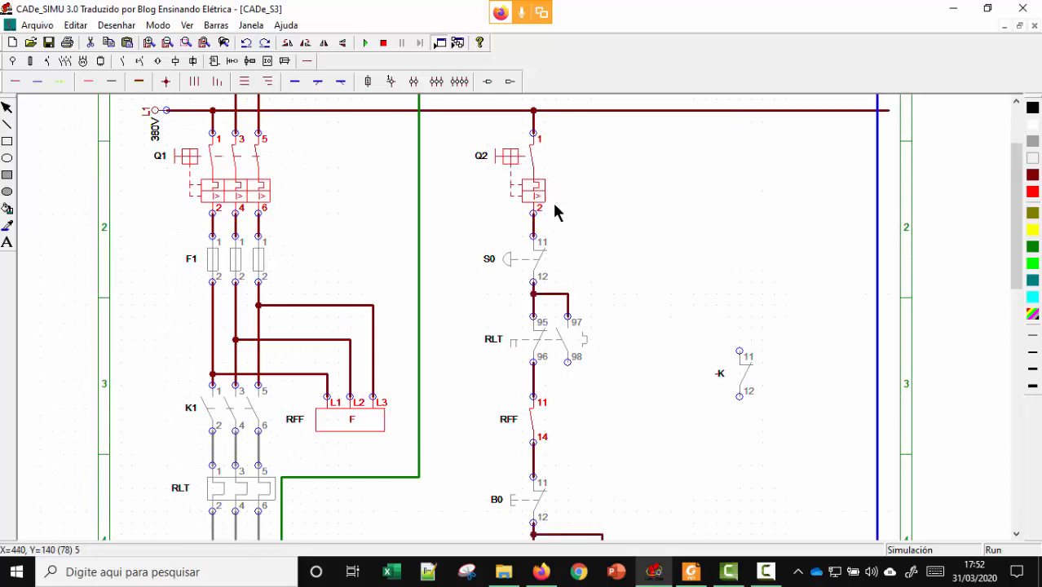
scroll(571, 461, down, 2)
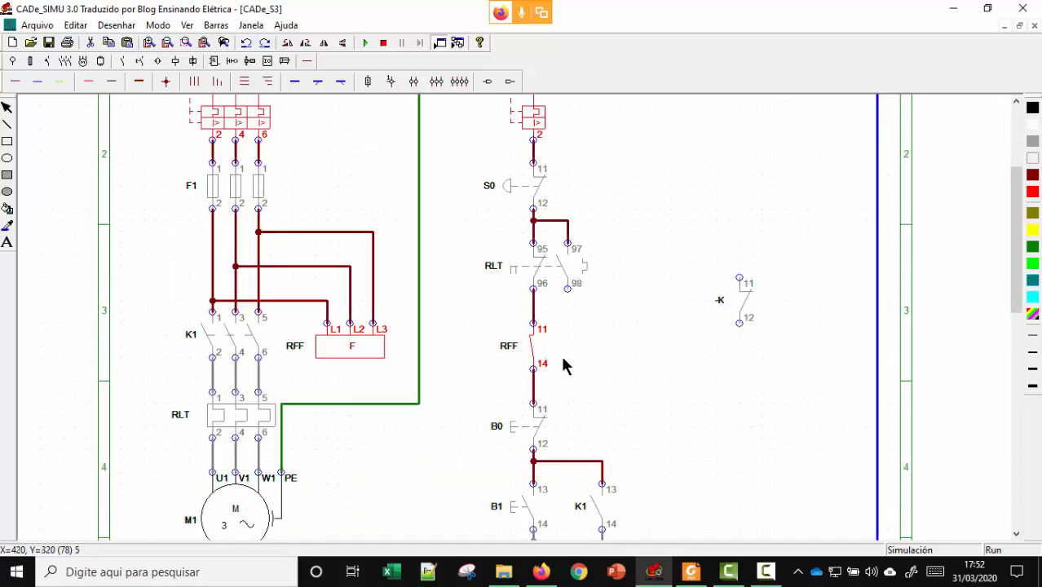
scroll(568, 427, down, 2)
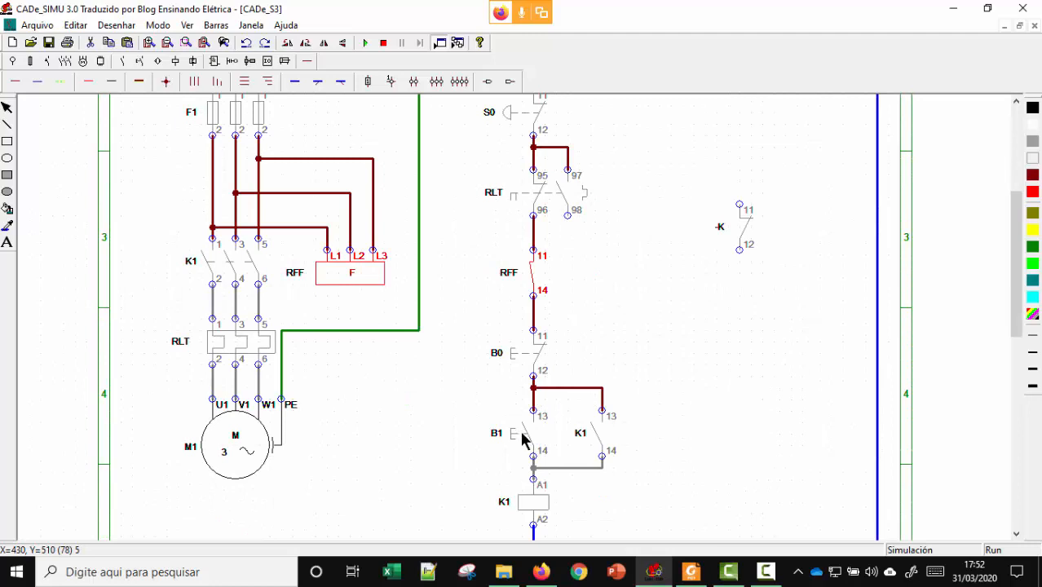
click(525, 441)
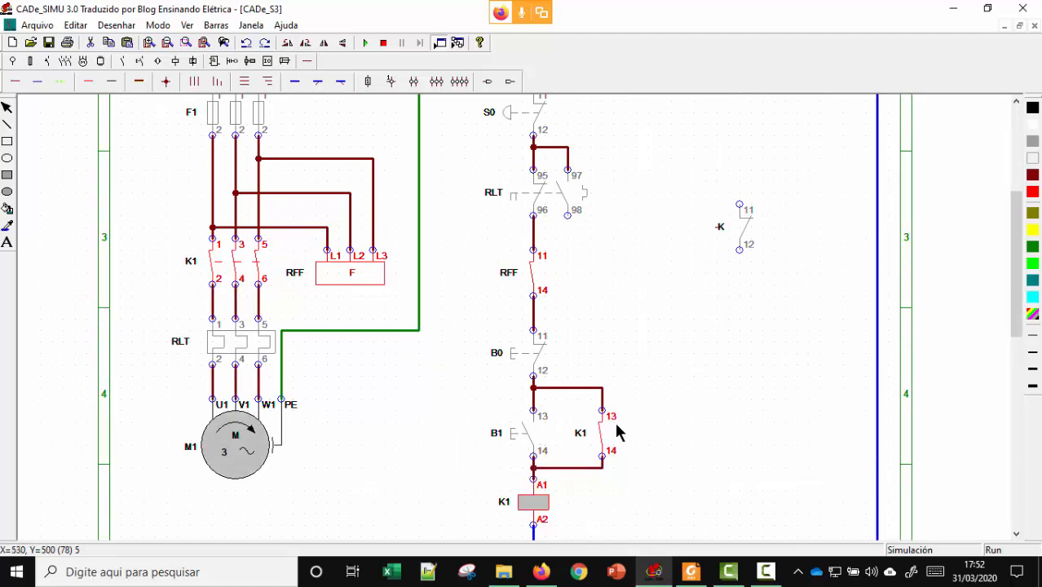
Inspect the running circuit, and blow the first and second F1 fuses to test the phase-failure shutdown.
scroll(604, 453, down, 2)
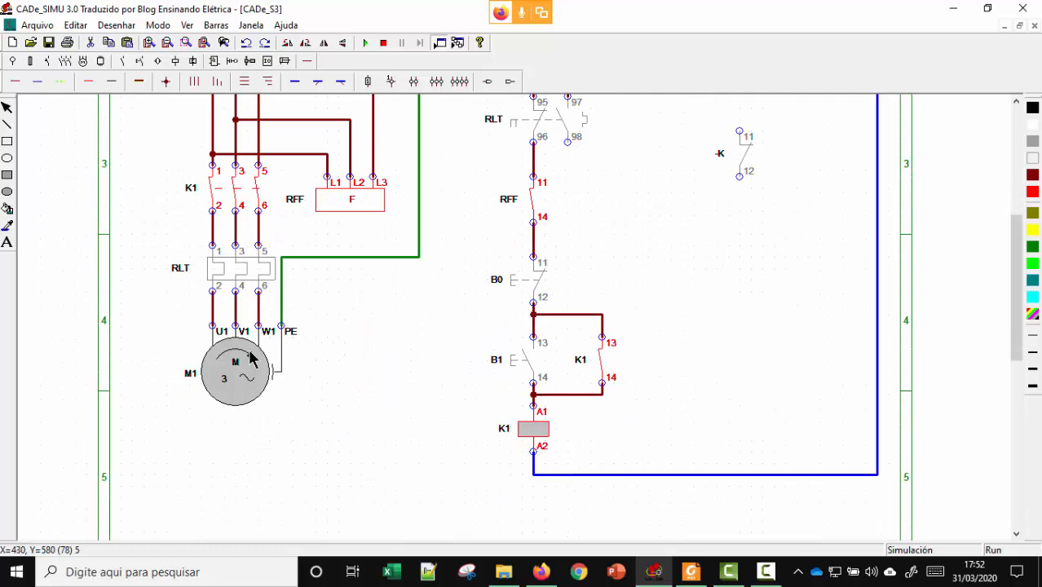
scroll(314, 281, up, 2)
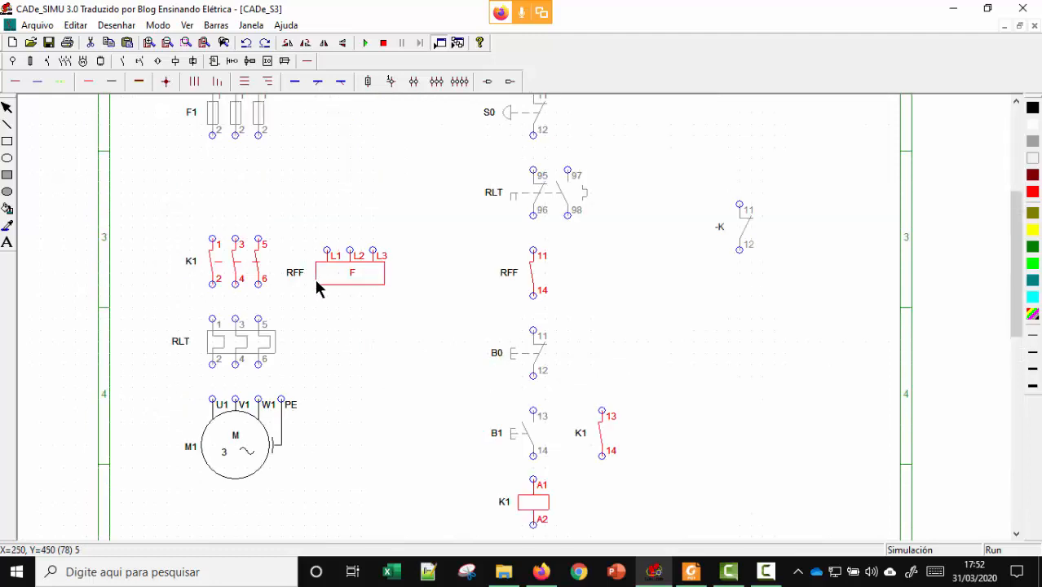
scroll(322, 271, up, 3)
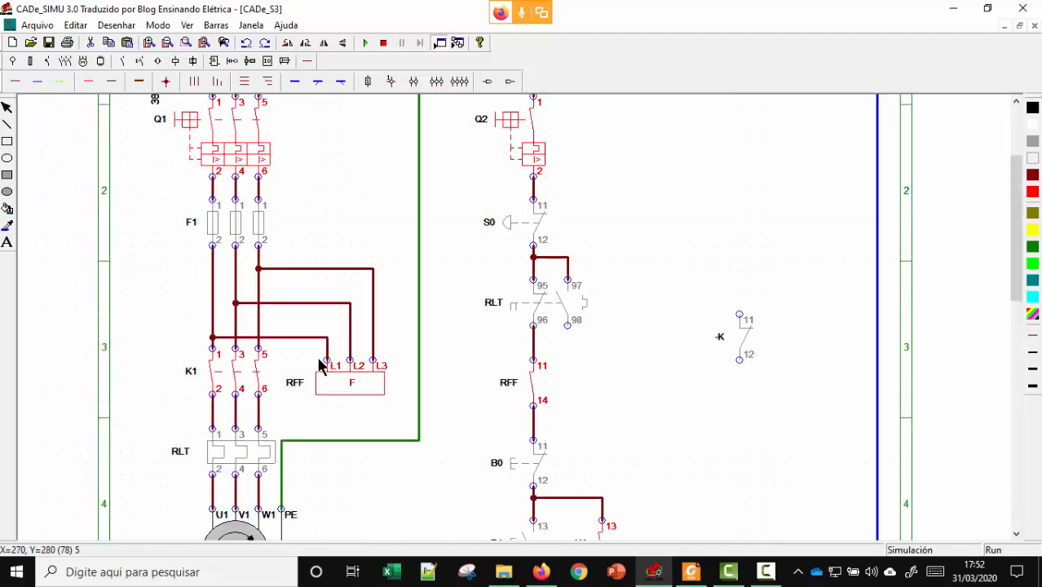
click(211, 232)
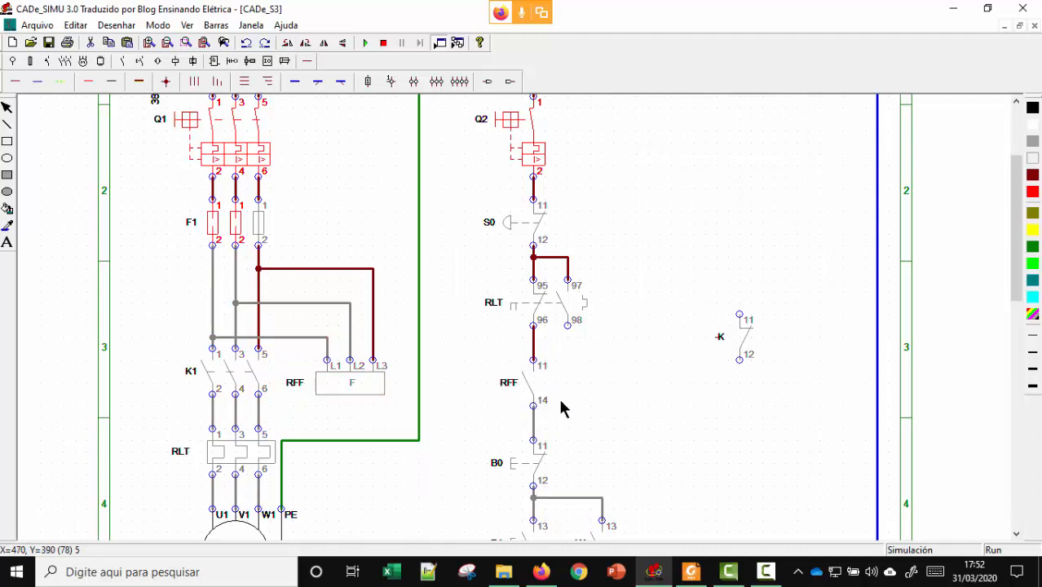
Restore the blown F1 fuses and stop the simulation.
click(211, 228)
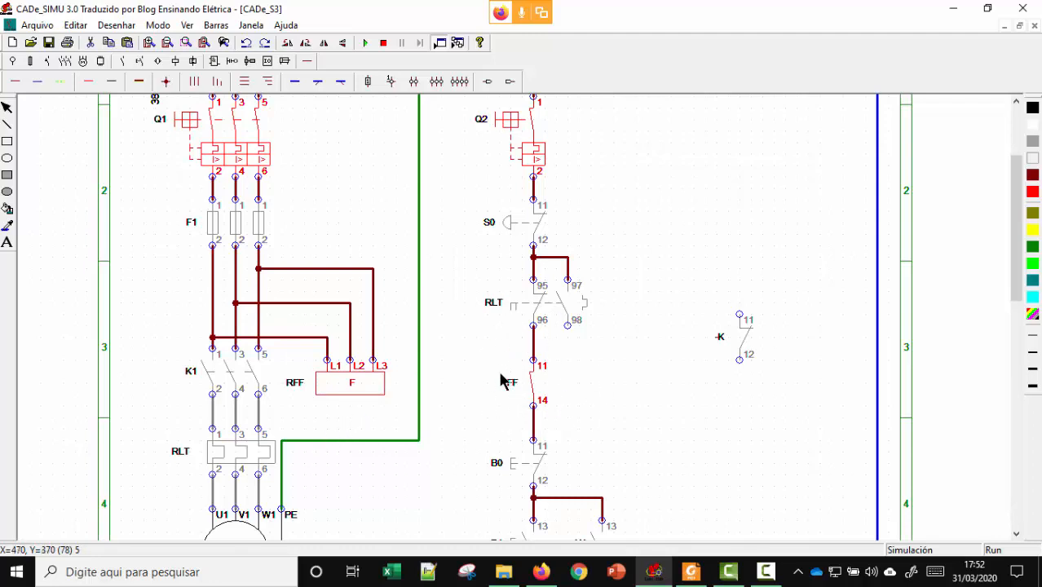
scroll(534, 391, down, 1)
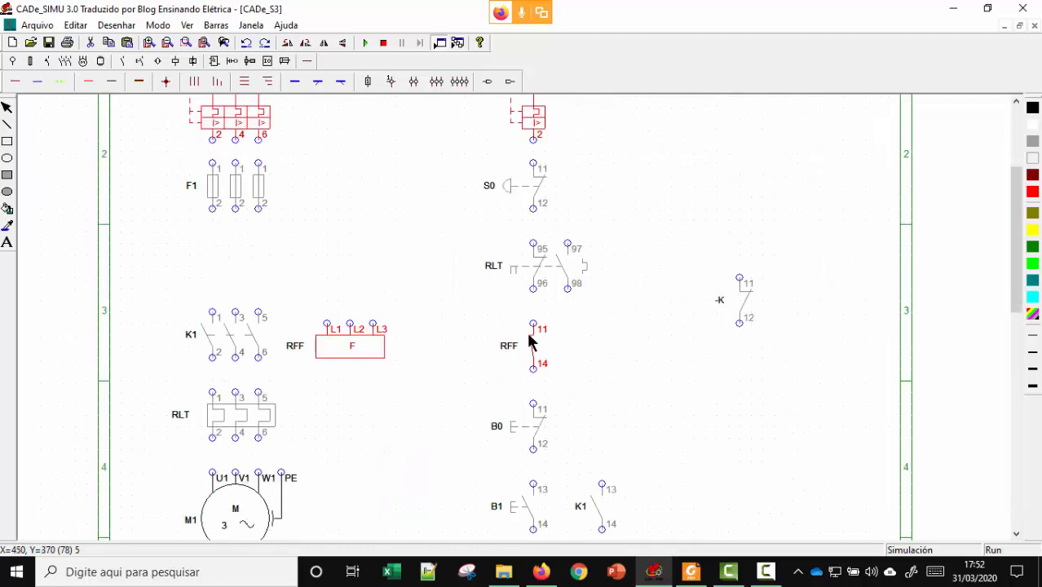
click(384, 43)
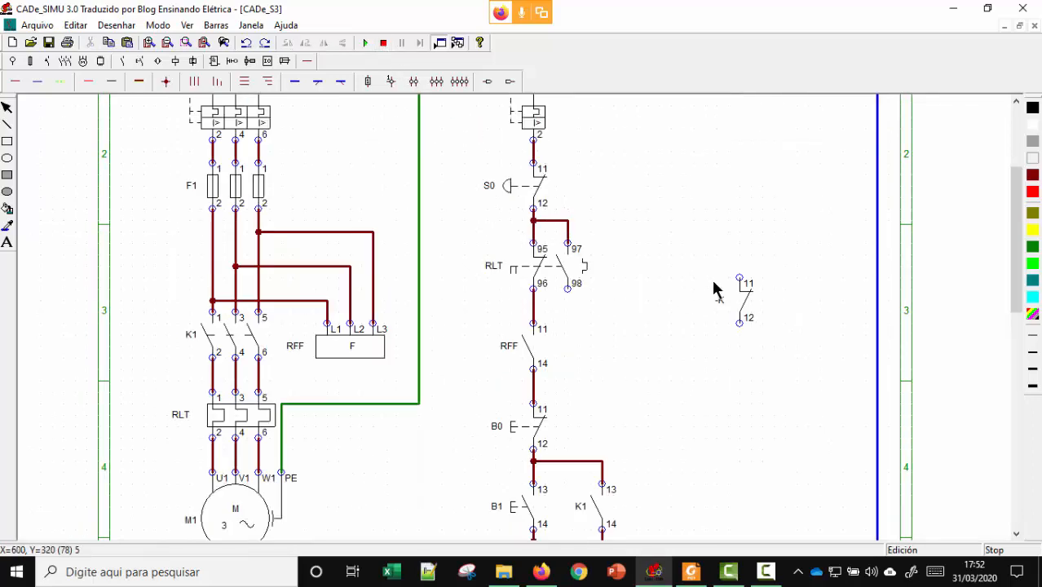
Place an indicator lamp beside coil K1, below the K1 holding contact, and name it H1.
scroll(689, 300, down, 6)
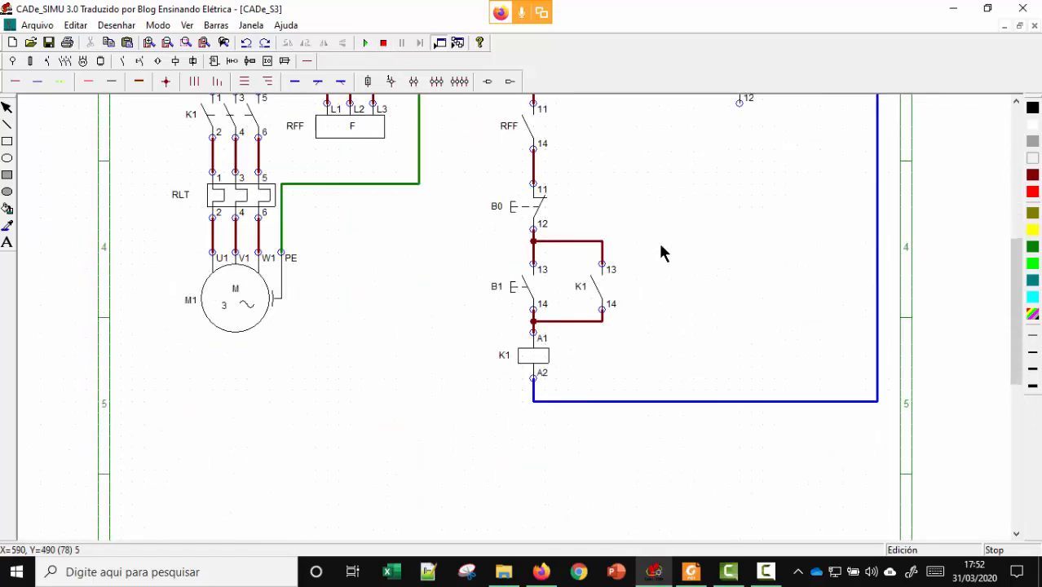
click(175, 62)
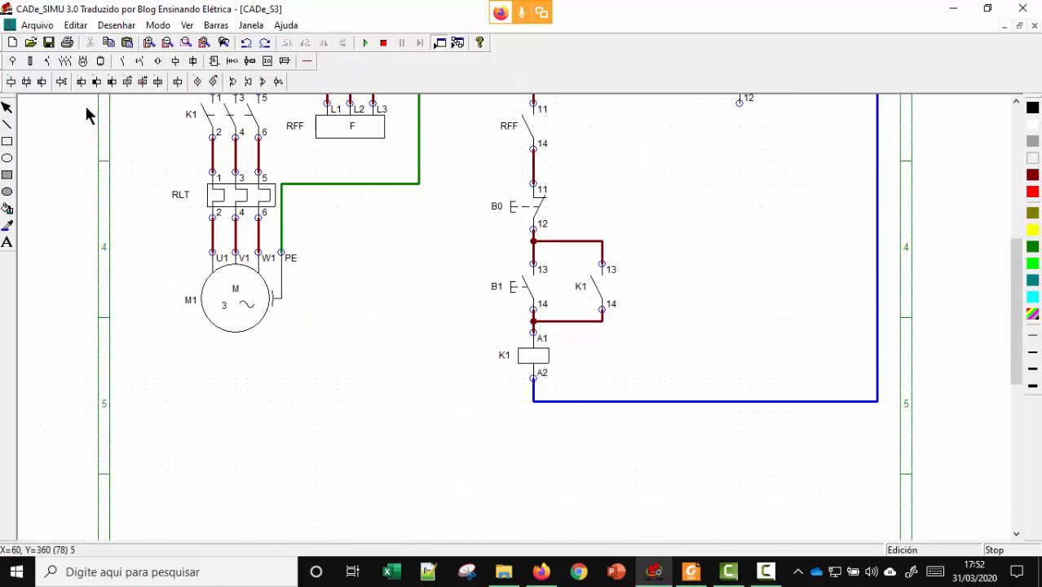
click(197, 82)
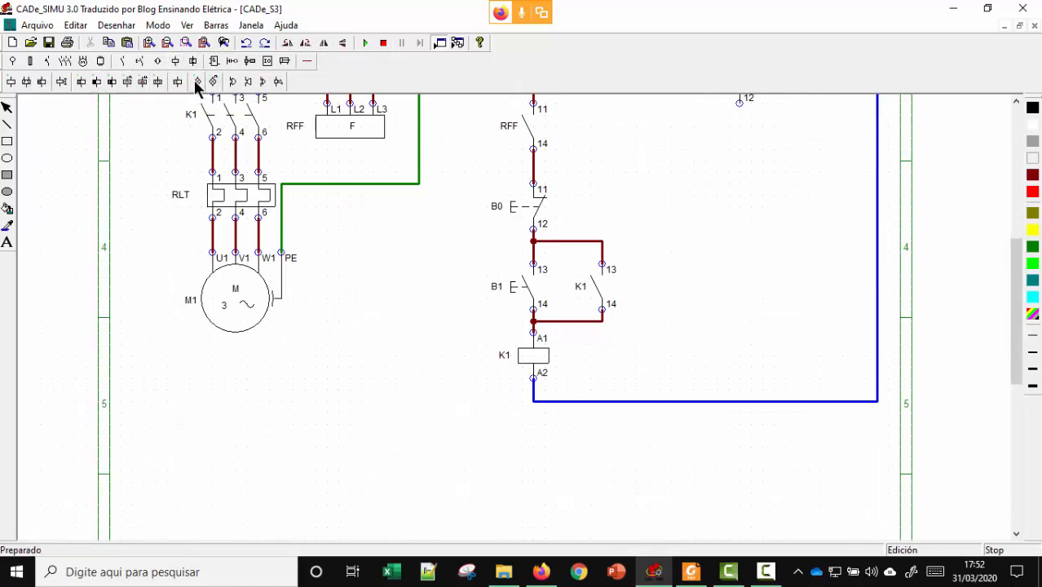
click(608, 346)
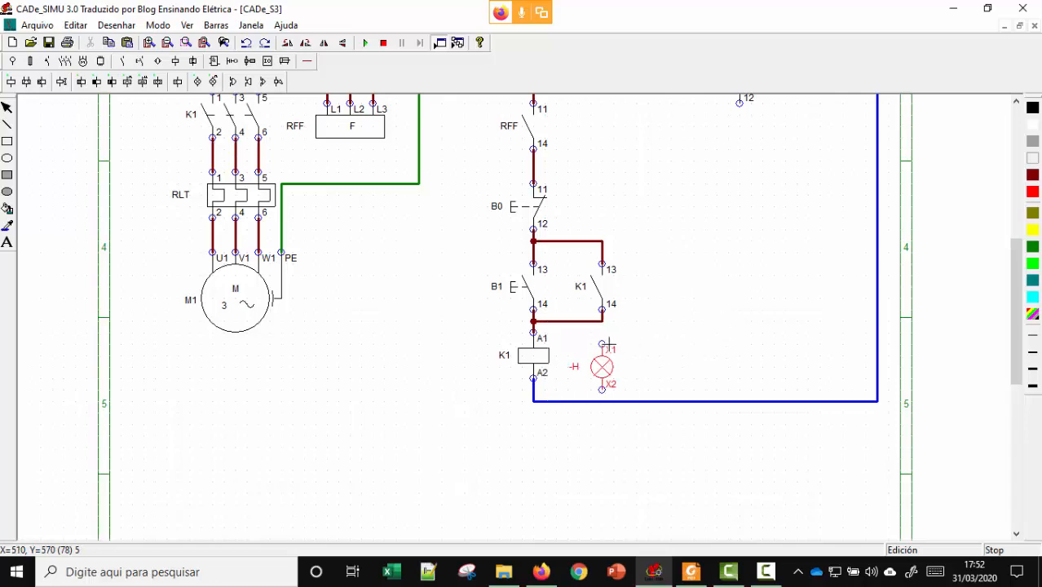
key(Escape)
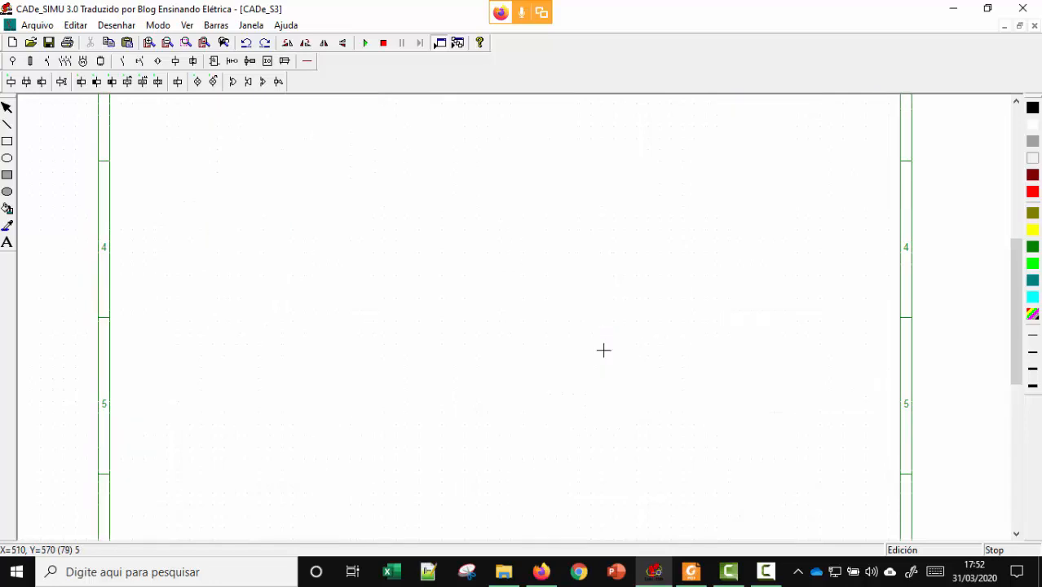
double_click(602, 372)
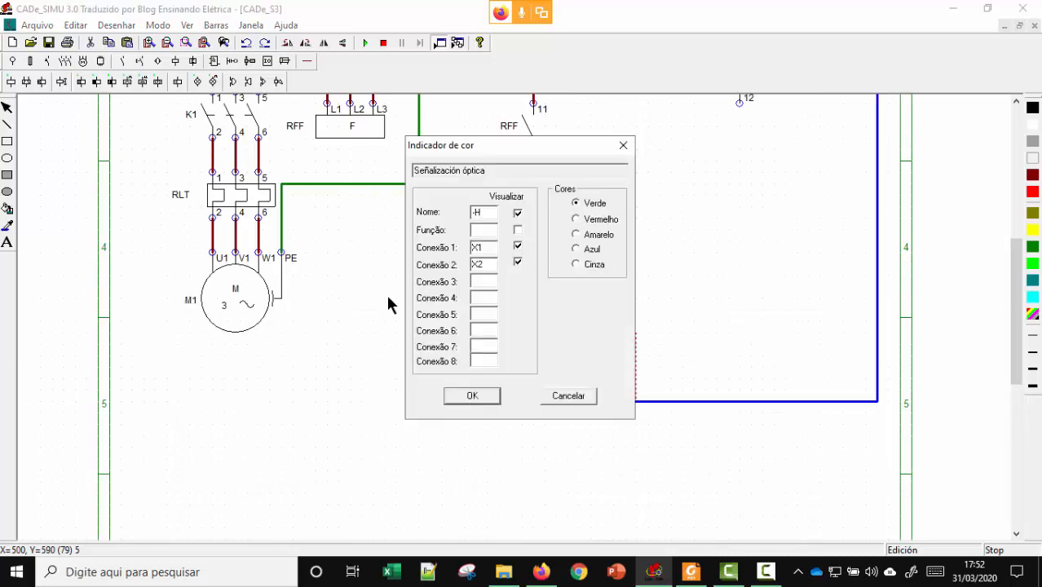
drag(491, 214, 451, 211)
text(H1)
click(494, 397)
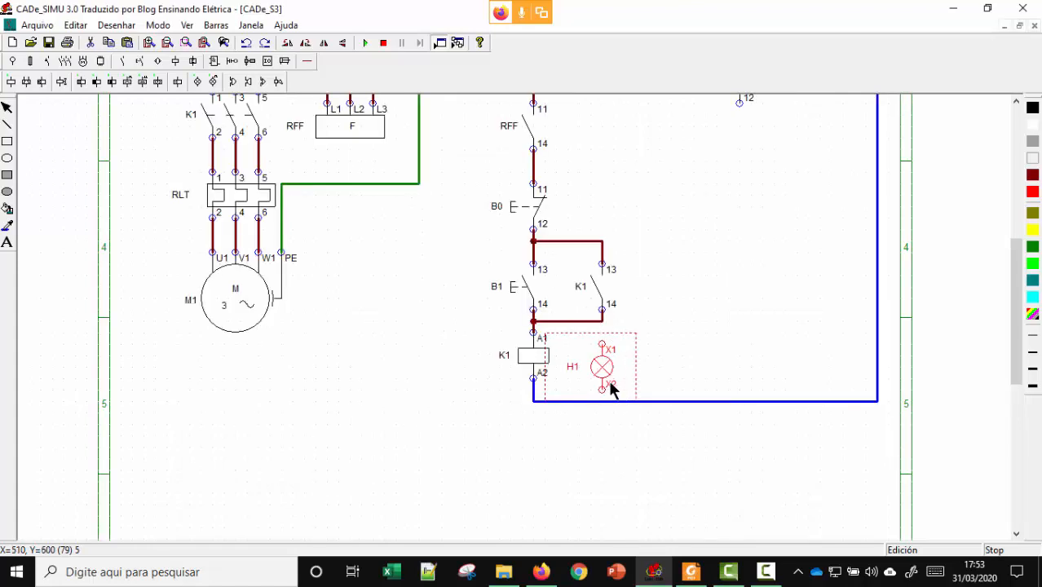
Move the spare normally closed contact -K closer to the control circuit and rename it RFF.
scroll(703, 320, up, 1)
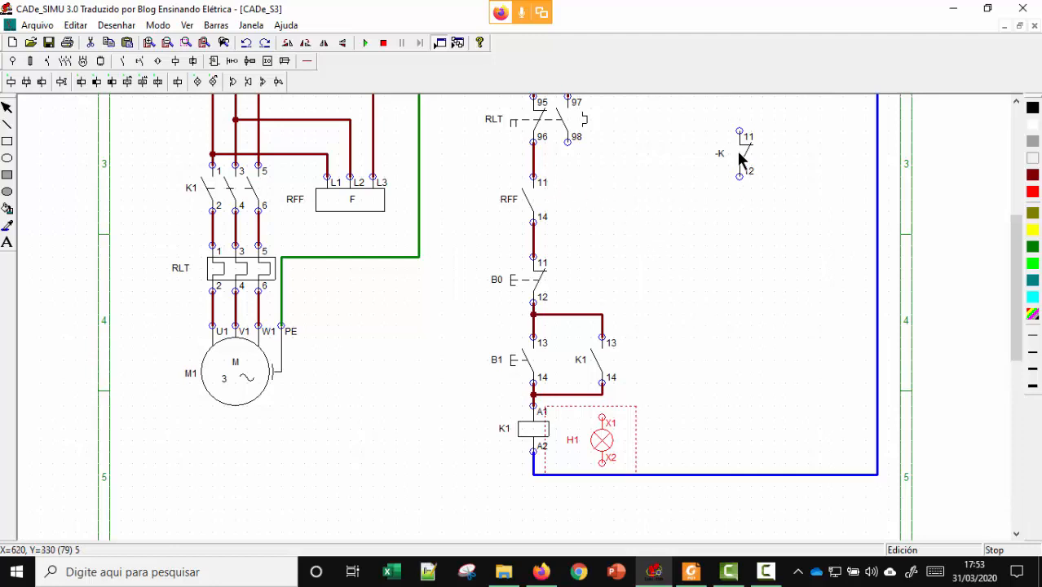
drag(742, 174, 675, 219)
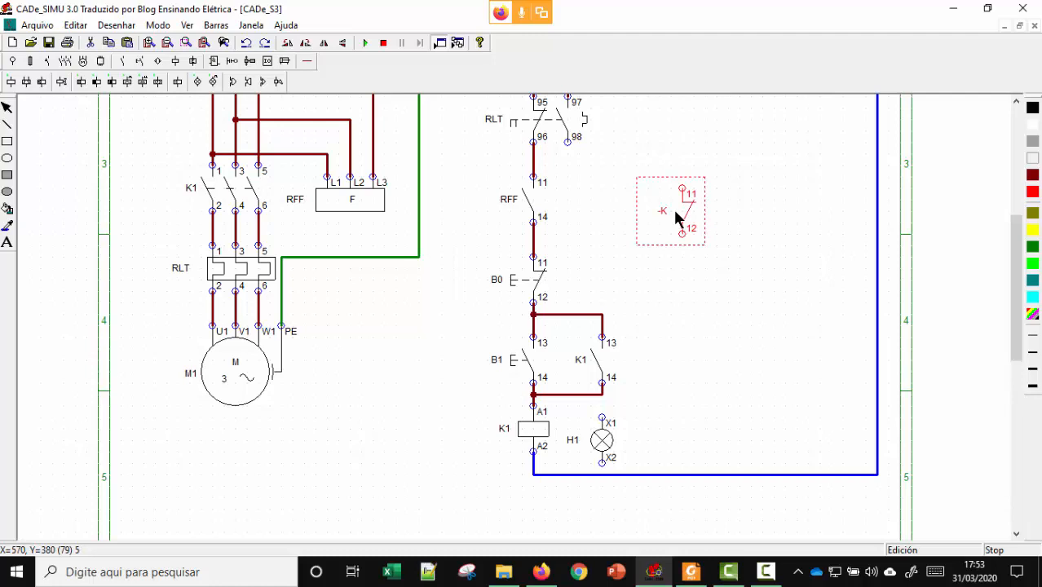
click(761, 272)
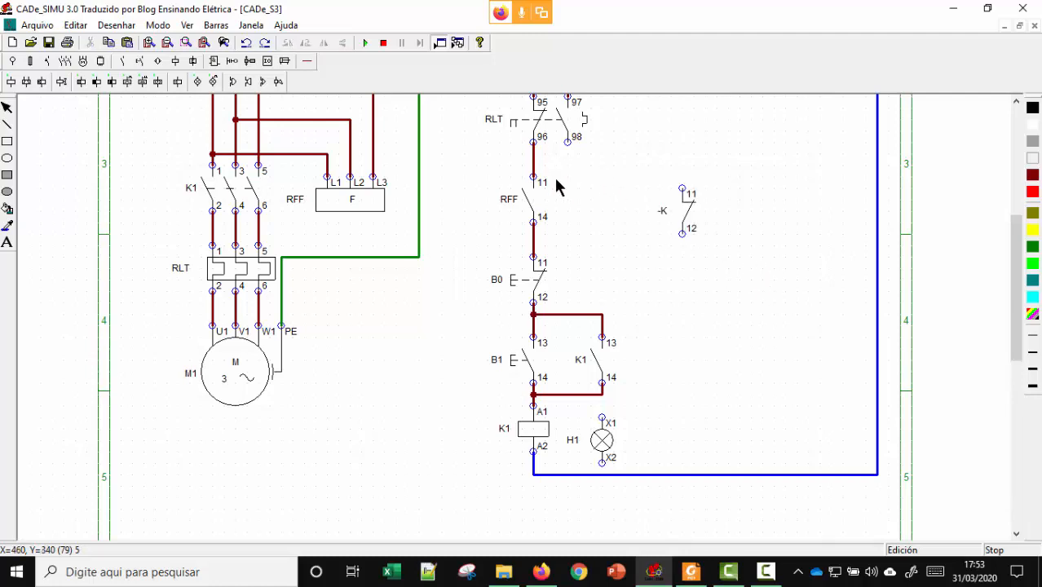
scroll(657, 290, up, 1)
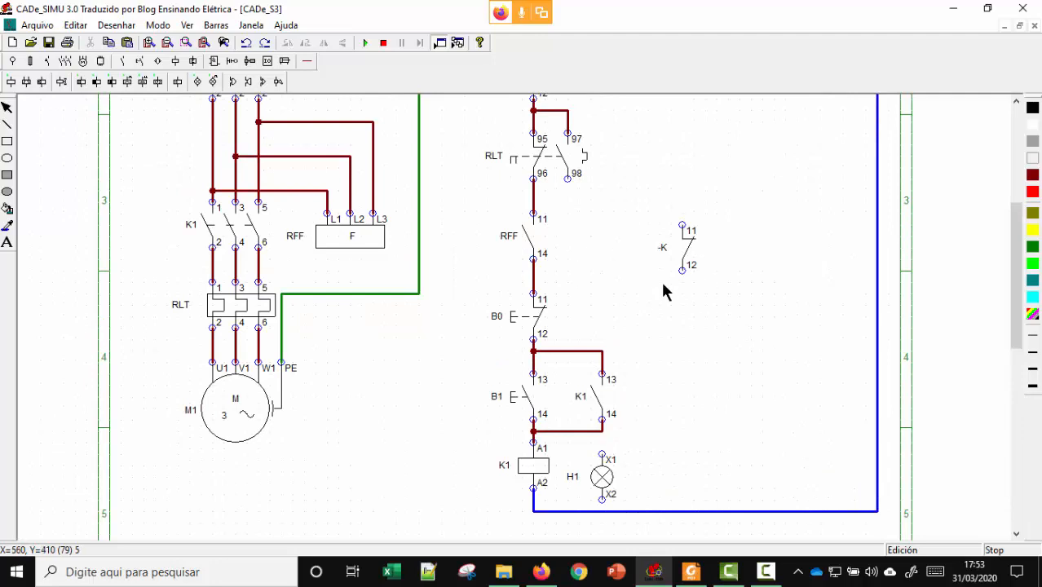
double_click(688, 246)
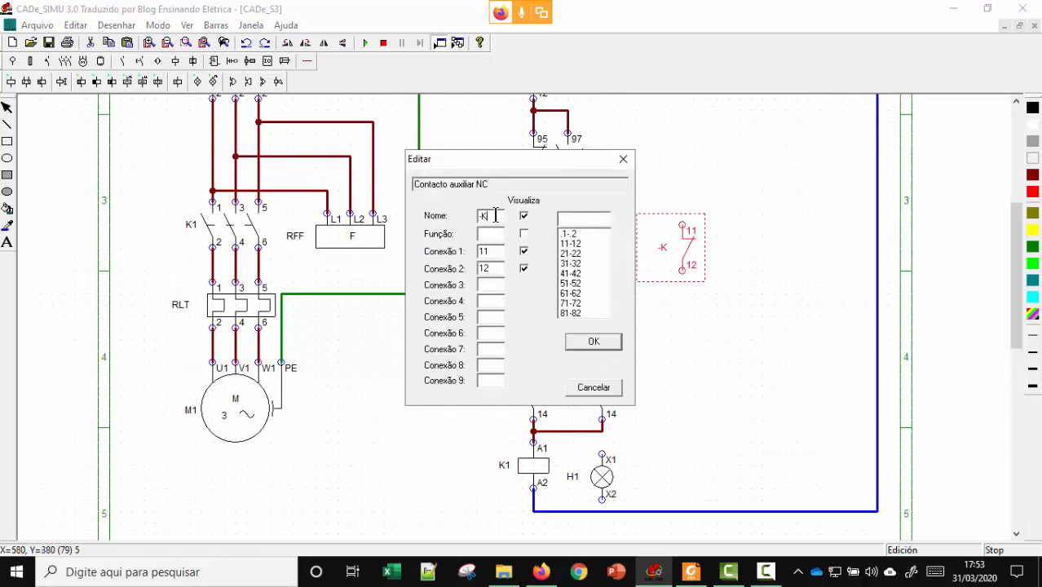
drag(495, 215, 453, 216)
text(RFF)
click(611, 343)
click(787, 321)
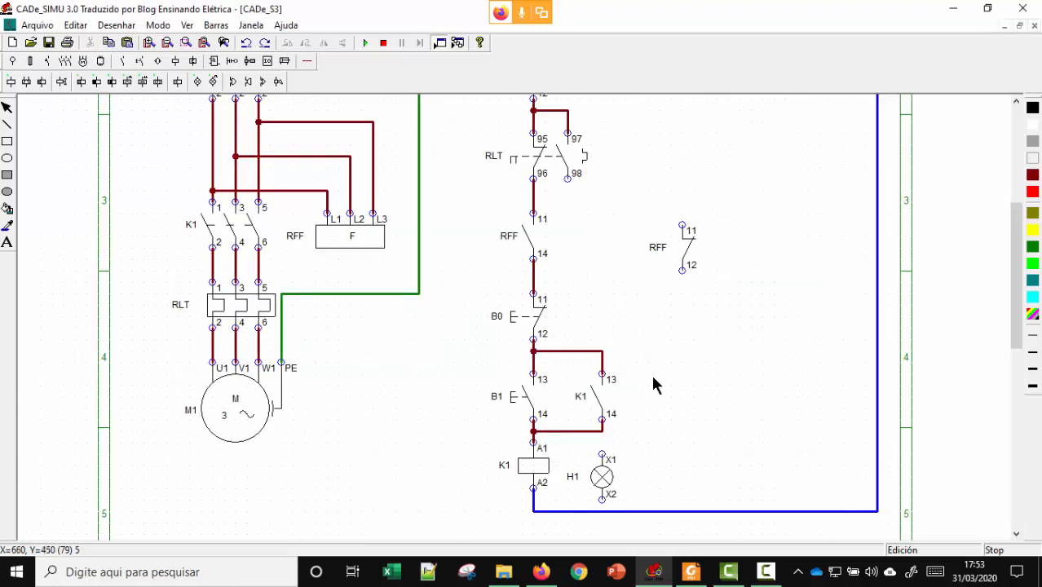
Place a second indicator lamp in line with H1, on the side away from coil K1, and name it H2.
click(197, 81)
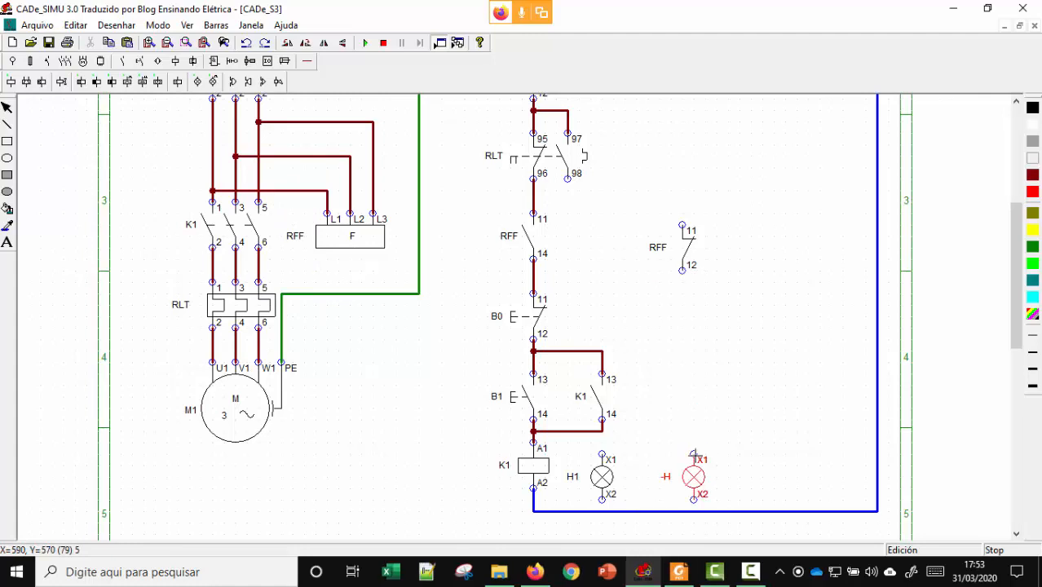
click(694, 489)
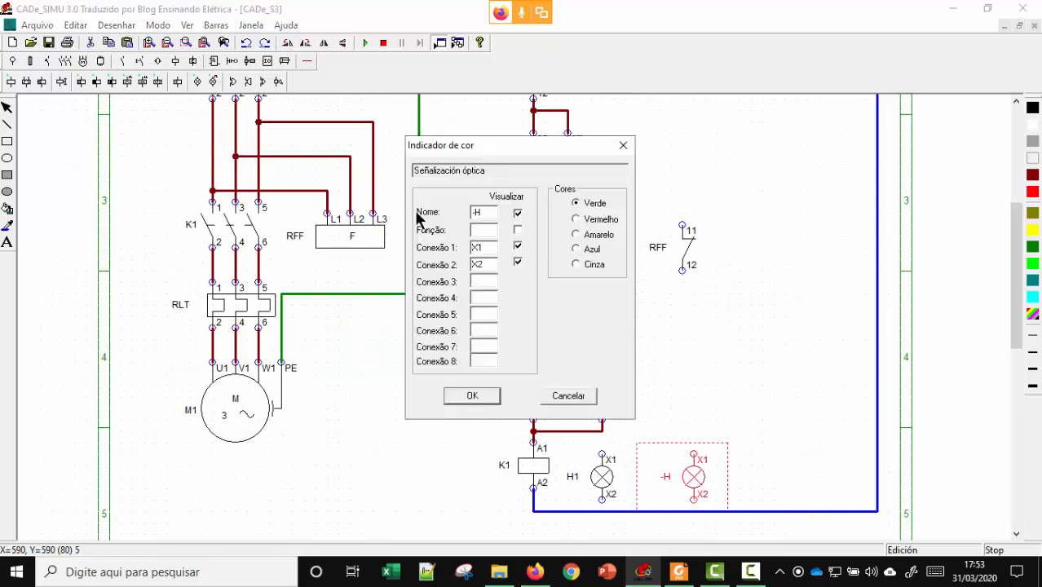
text(H)
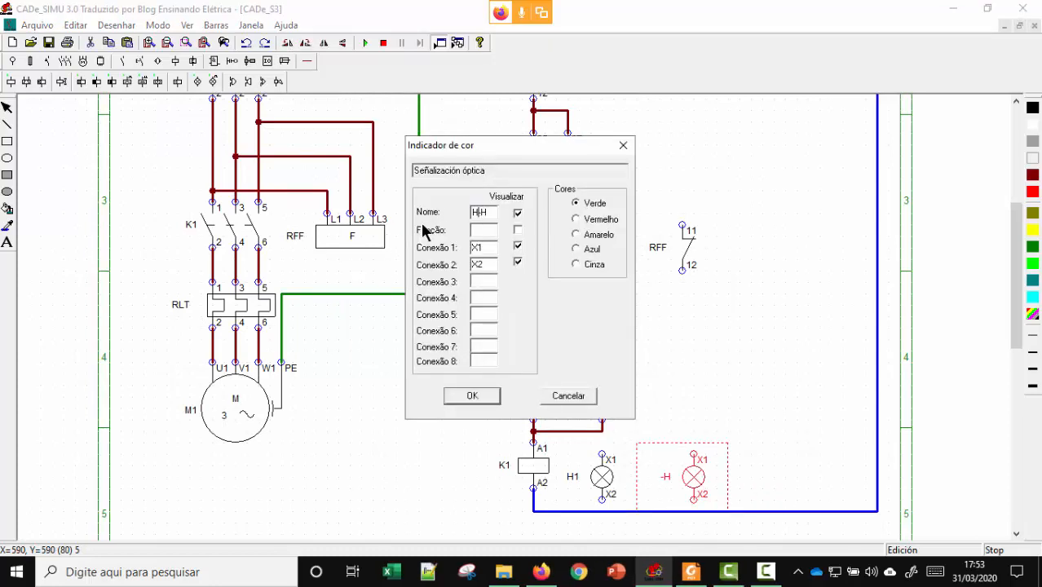
text(2-)
key(BackSpace)
click(472, 396)
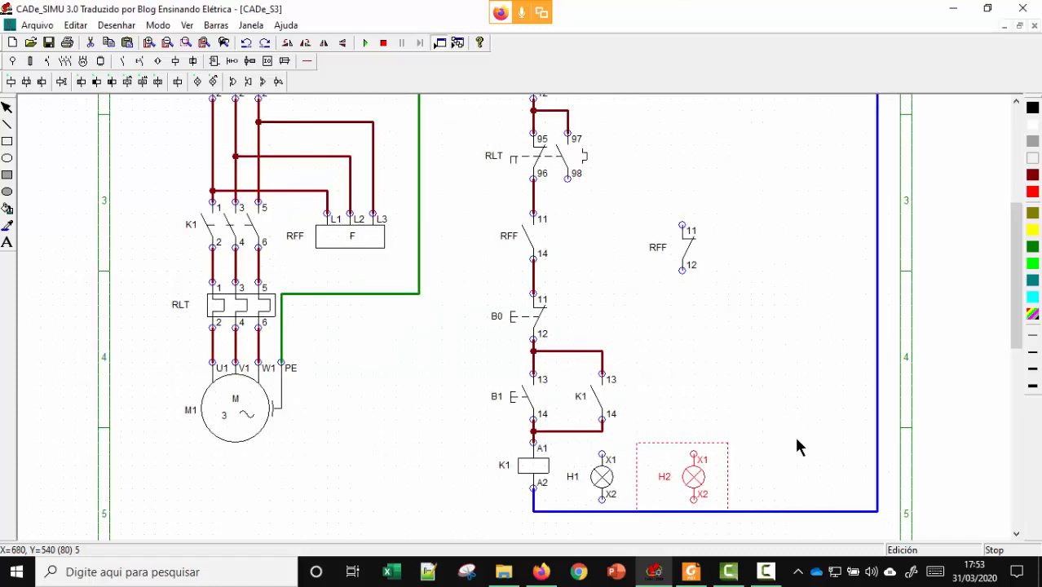
click(817, 363)
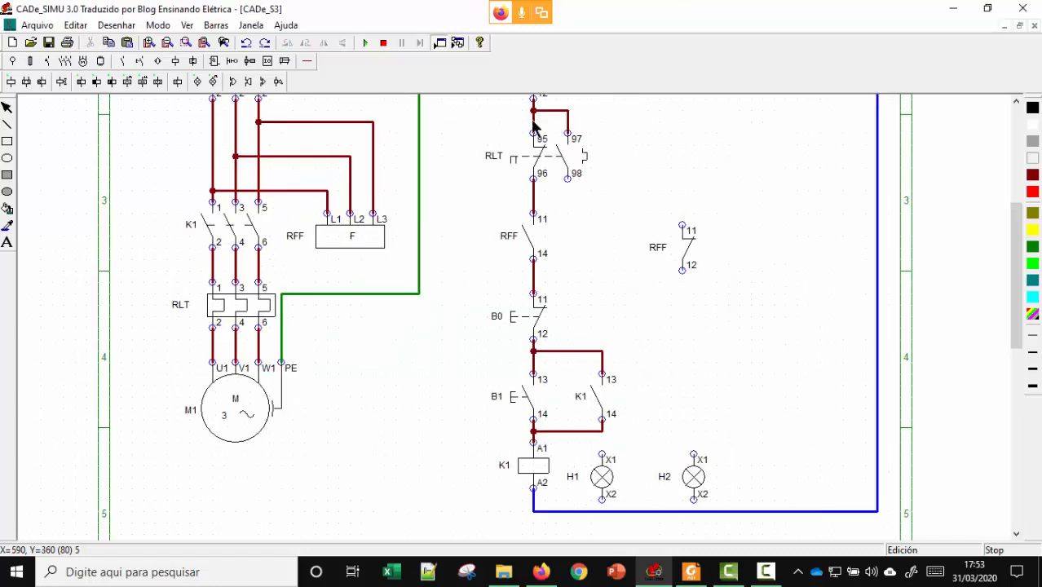
Move the normally closed RFF contact and lamp H2 toward the vertical blue line to free space beside H1.
click(306, 62)
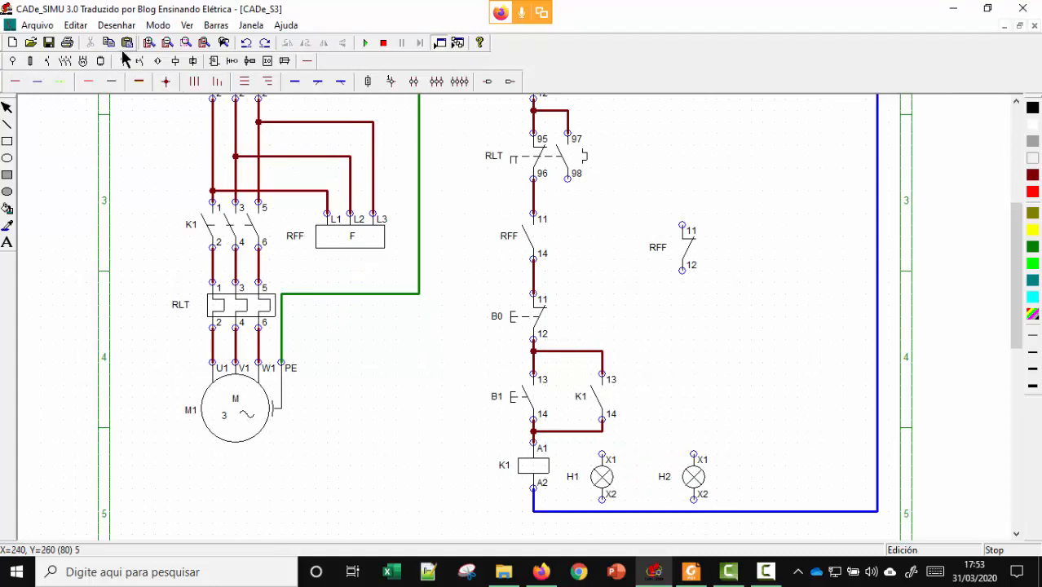
click(7, 108)
drag(684, 263, 808, 263)
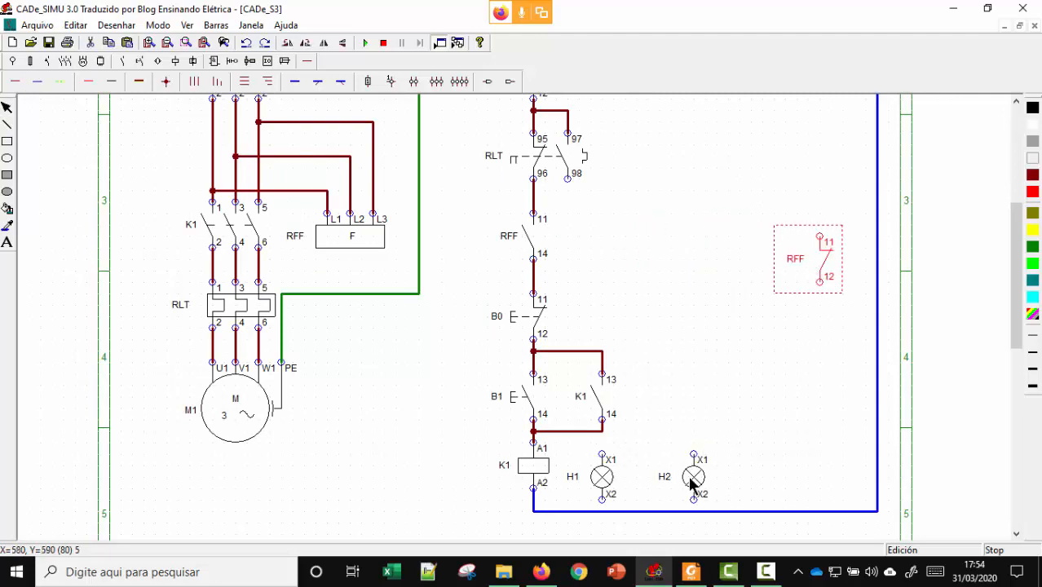
drag(693, 479, 824, 483)
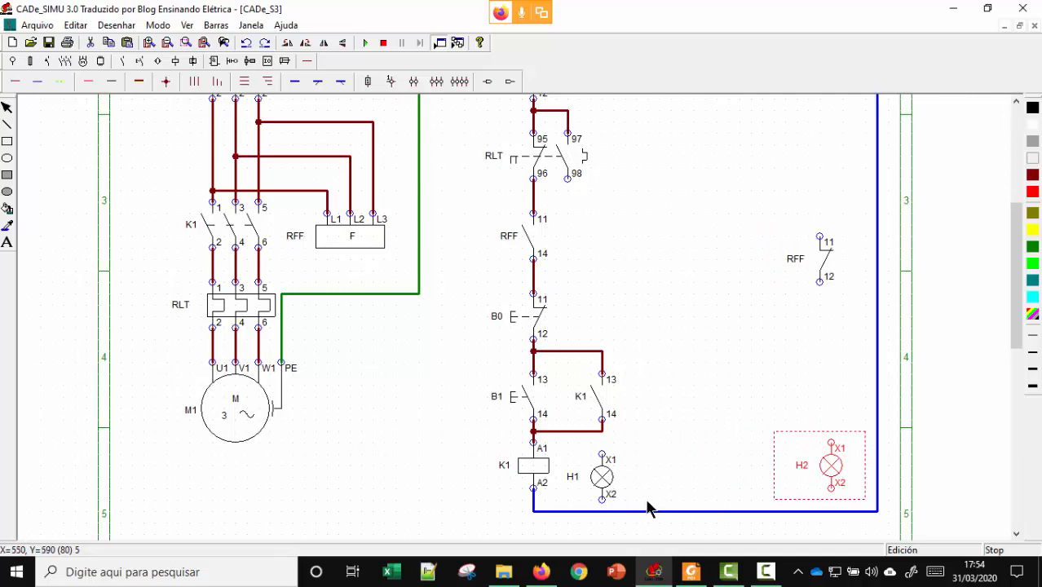
Place a third indicator lamp between lamps H1 and H2.
click(175, 61)
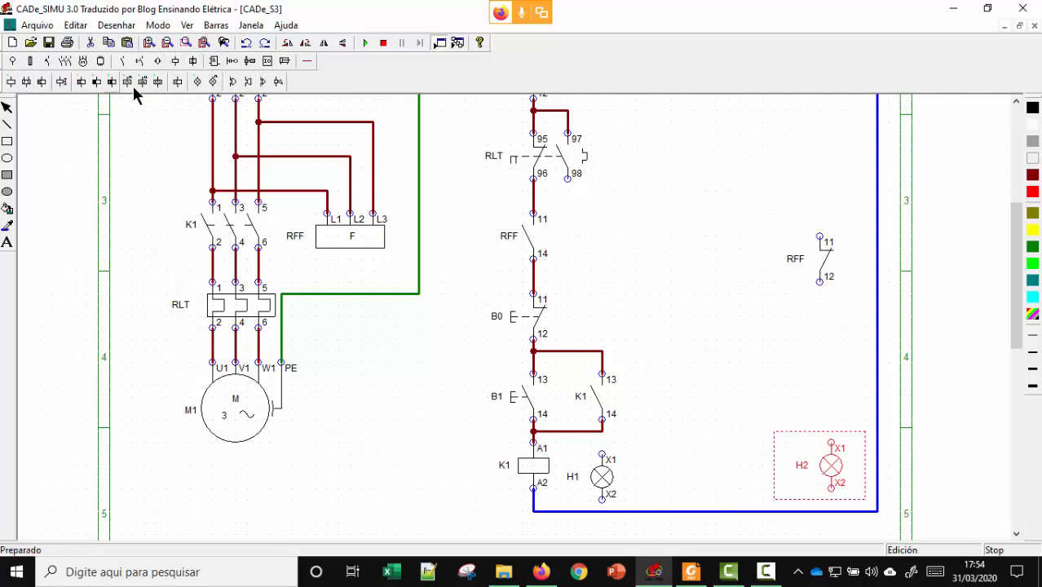
click(196, 98)
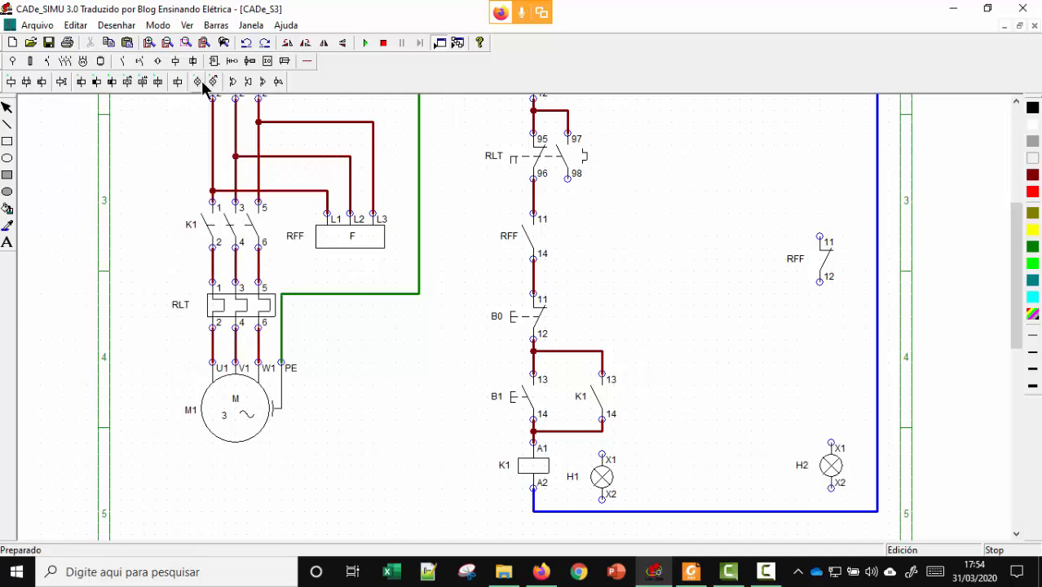
click(213, 82)
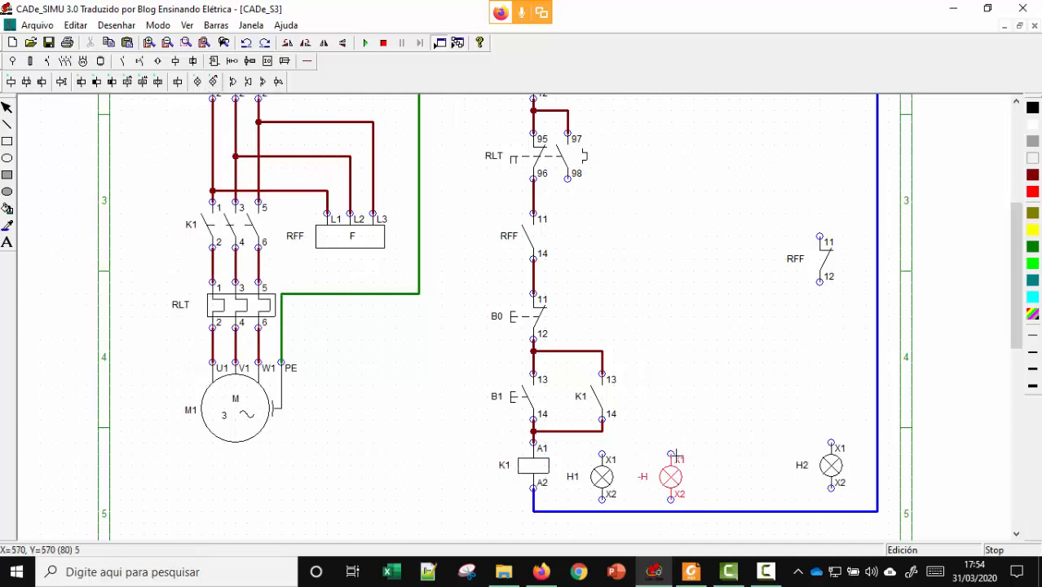
click(678, 456)
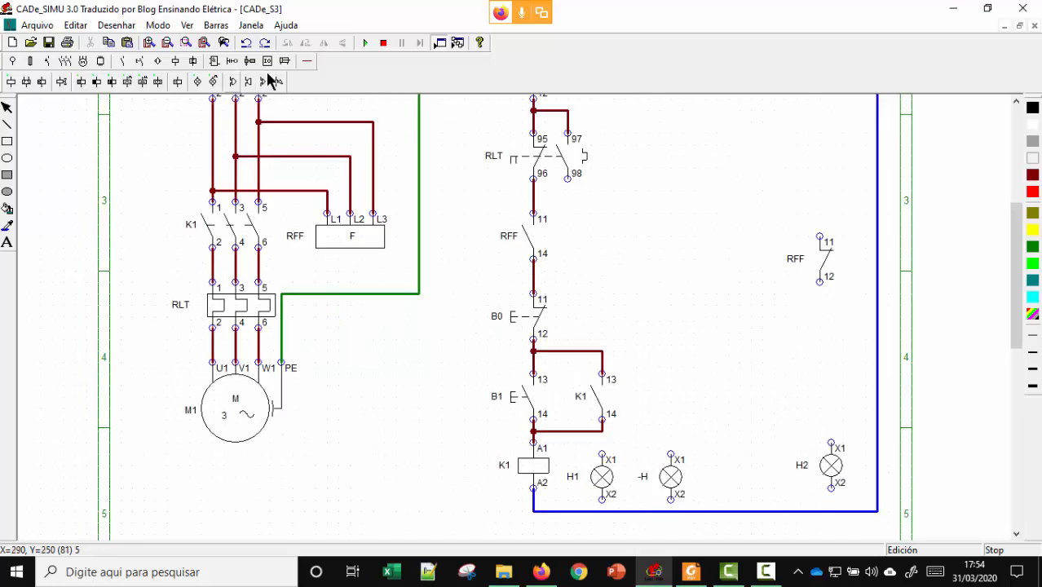
Wire RLT terminal 98 to X1 of the unnamed middle lamp, and K1 contact terminal 14 to X1 of H1.
click(307, 60)
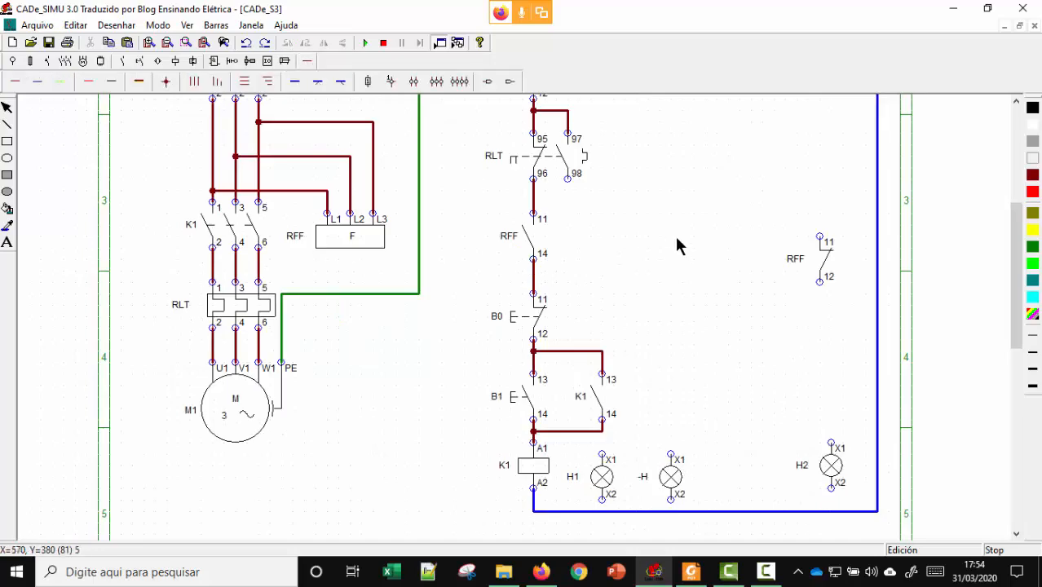
click(21, 85)
drag(585, 219, 656, 223)
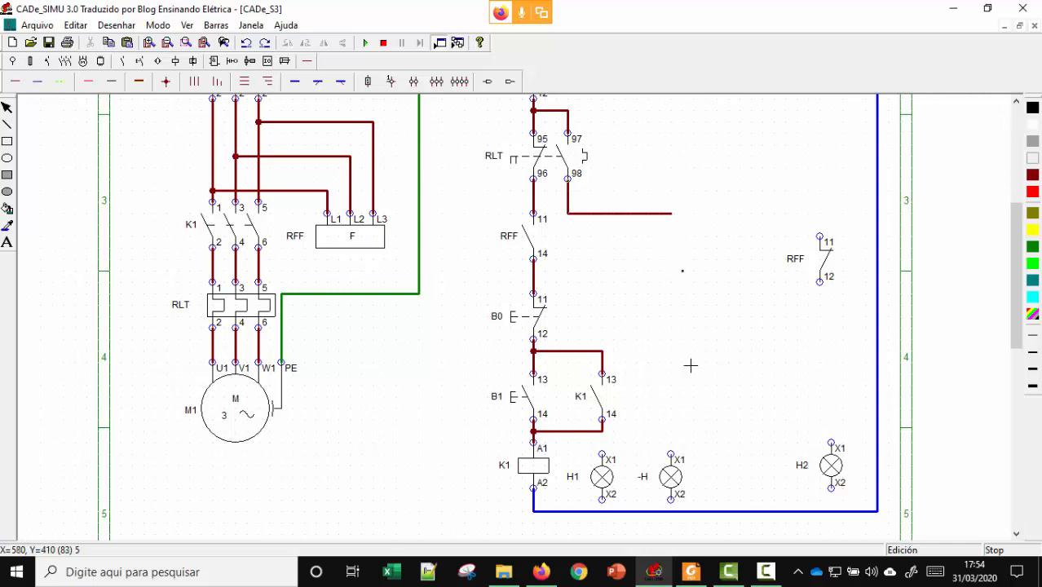
drag(705, 276, 677, 217)
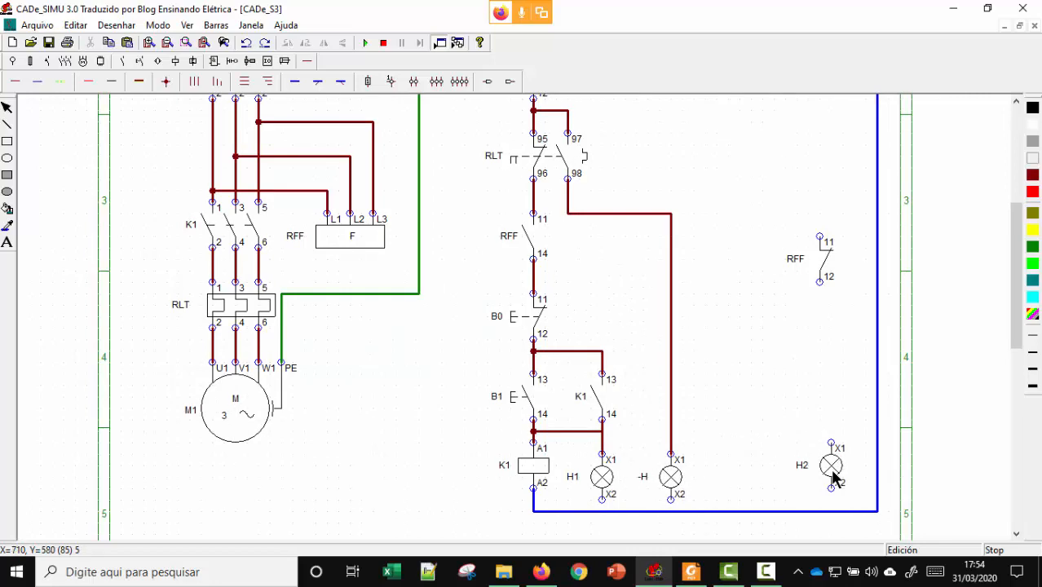
Move lamp H2 level with the other lamps and place the normally closed RFF contact above it.
drag(834, 481, 771, 485)
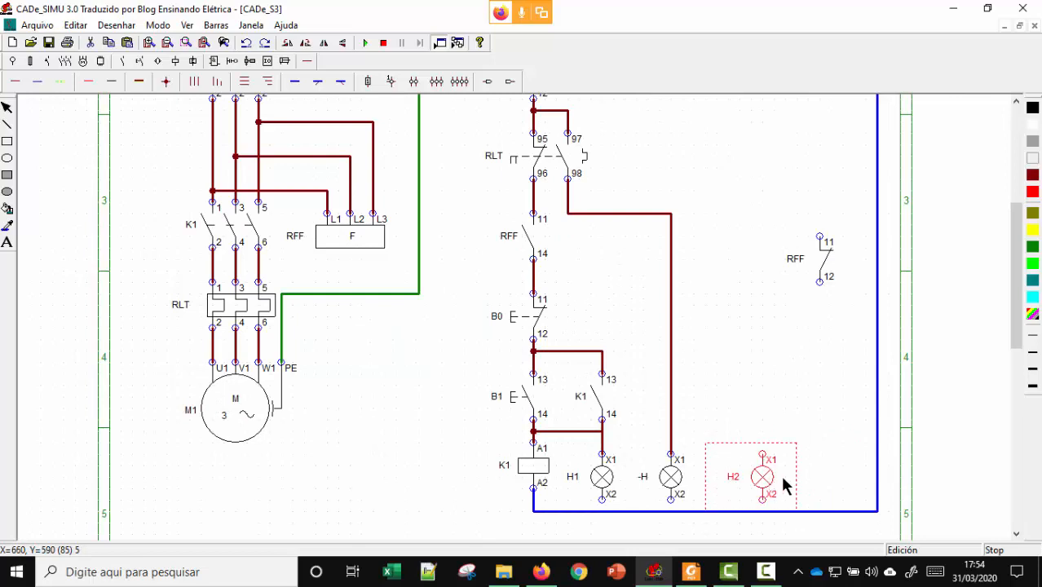
click(825, 260)
mouse_move(825, 260)
mouse_down()
mouse_move(749, 241)
mouse_move(759, 243)
mouse_up()
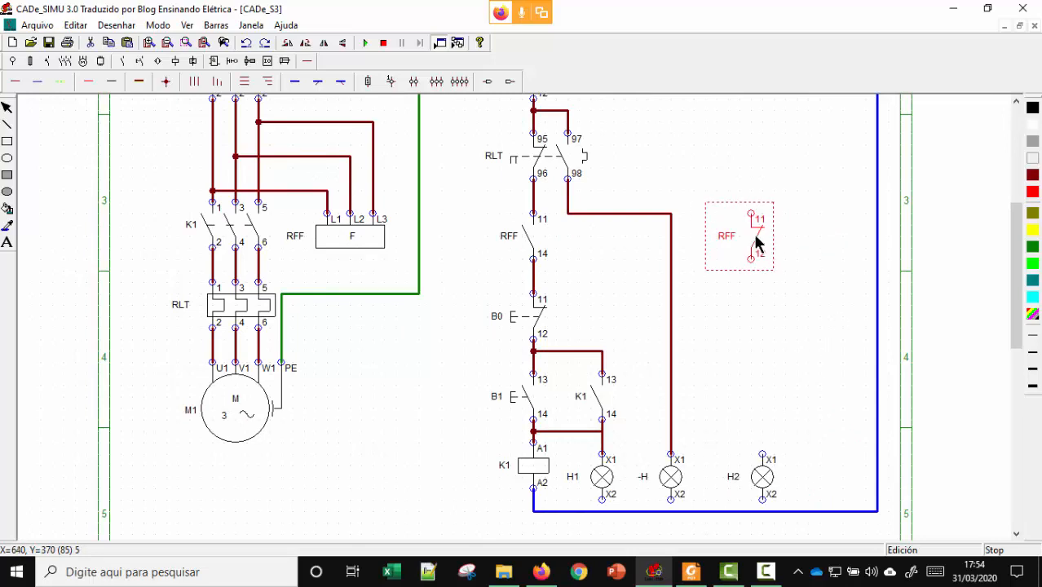
click(851, 333)
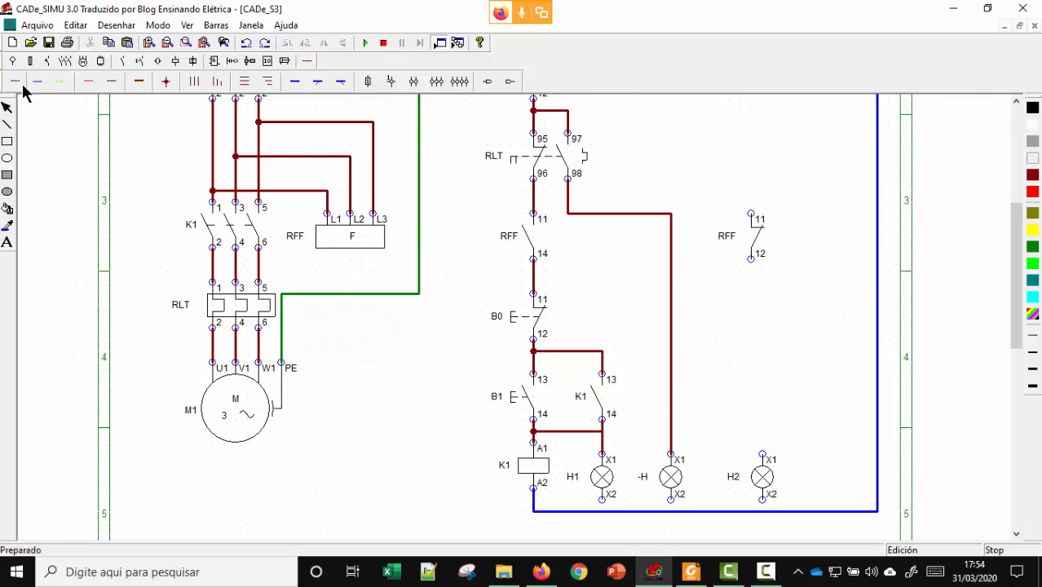
Try wiring the node below S0 terminal 12 to terminal 11 of the normally closed RFF contact, and undo that wire.
scroll(712, 212, up, 1)
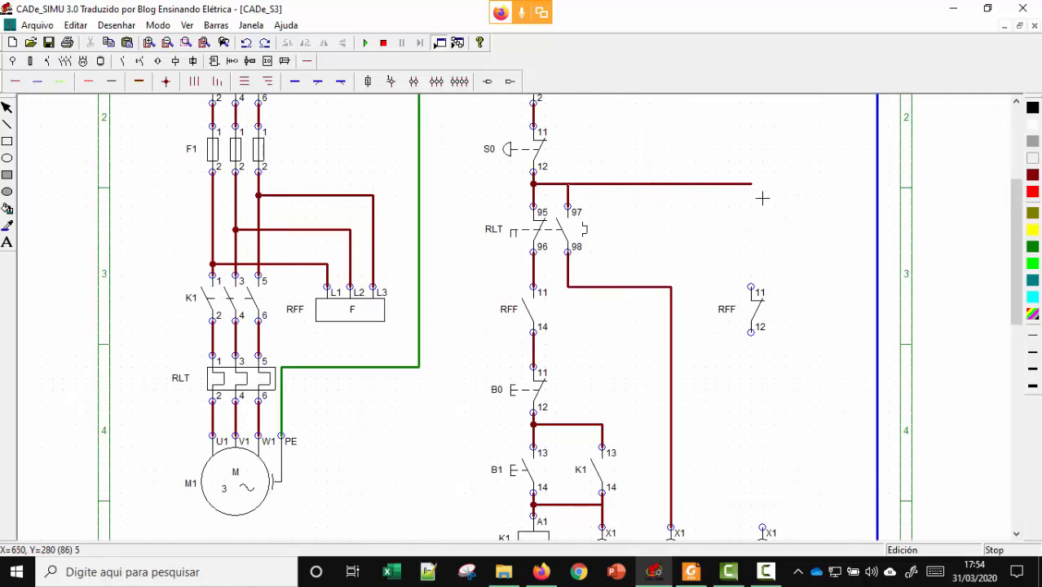
click(767, 289)
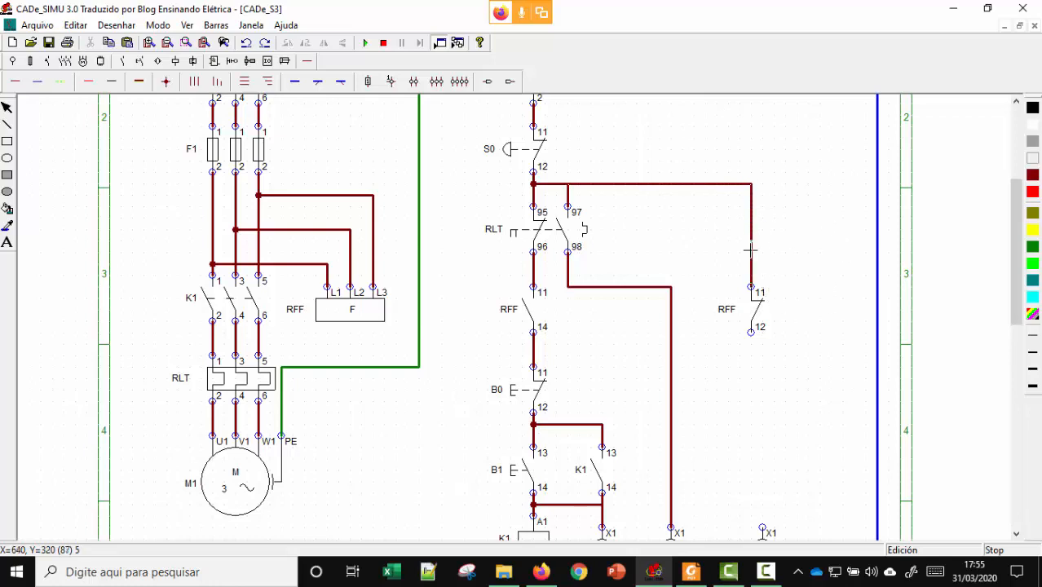
scroll(752, 251, up, 1)
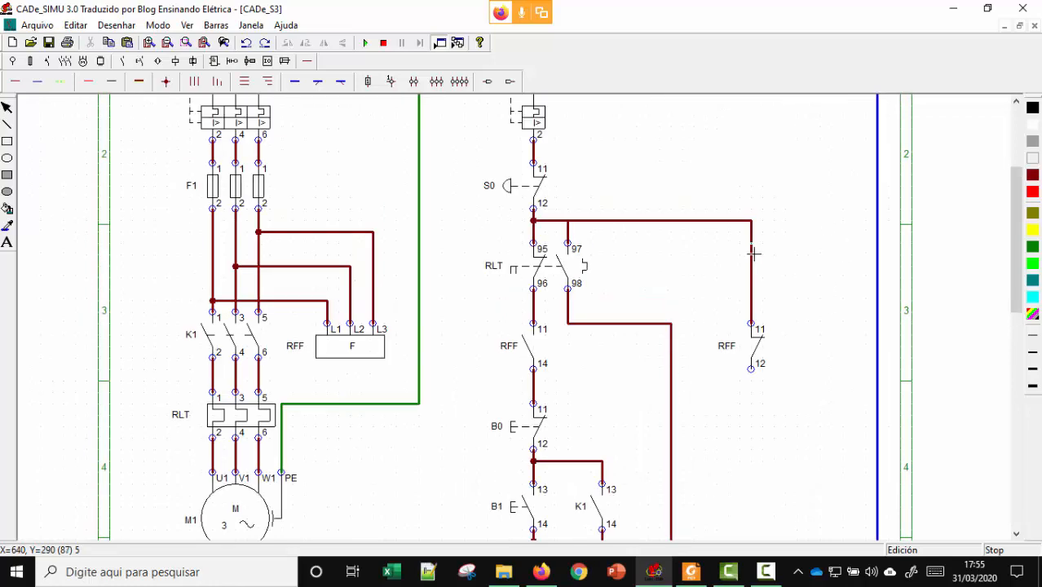
key(ctrl+z)
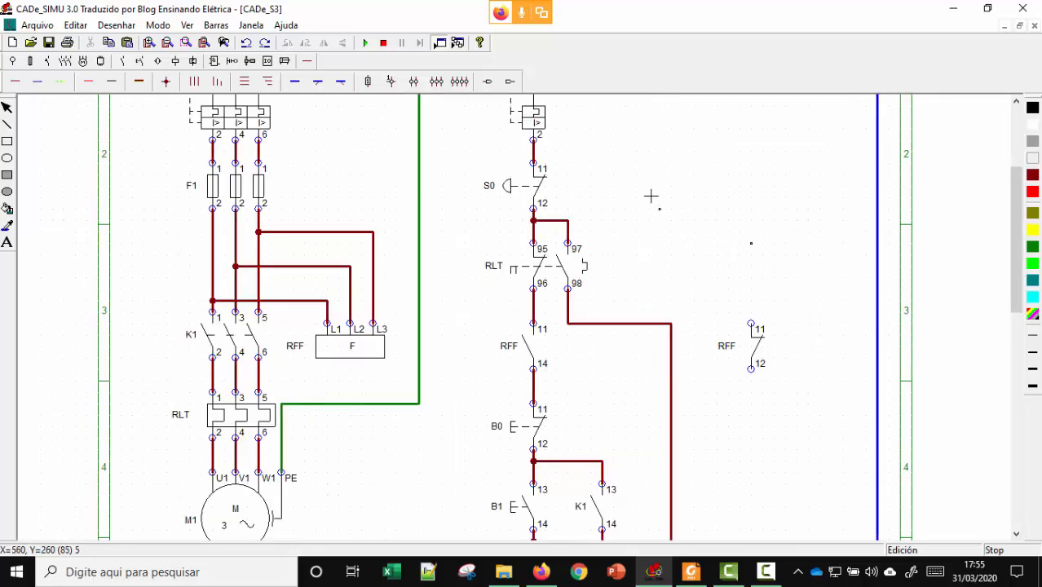
Wire terminal 11 of the normally closed RFF contact to the line between Q2 terminal 2 and S0 terminal 11.
click(543, 155)
click(752, 165)
click(757, 325)
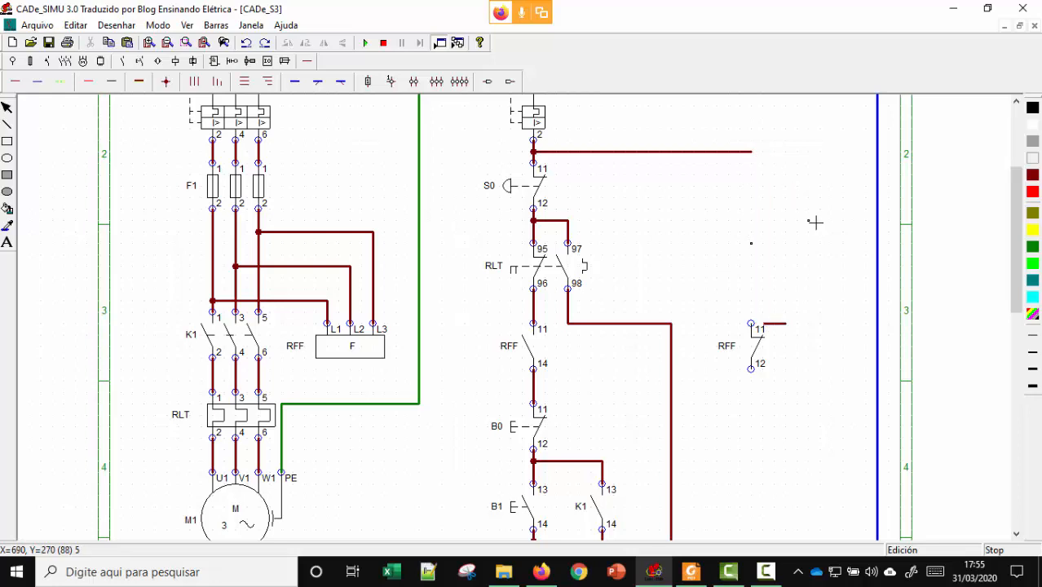
right_click(865, 217)
click(751, 153)
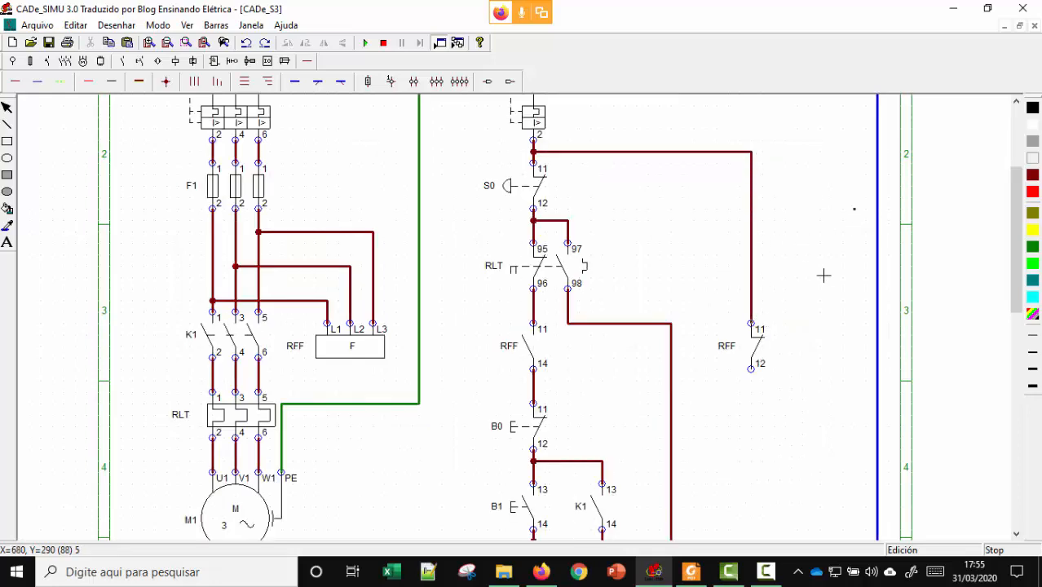
Wire terminal 12 of the normally closed RFF contact down toward lamp H2, and shift the lamp so its X1 meets the wire.
scroll(819, 275, down, 3)
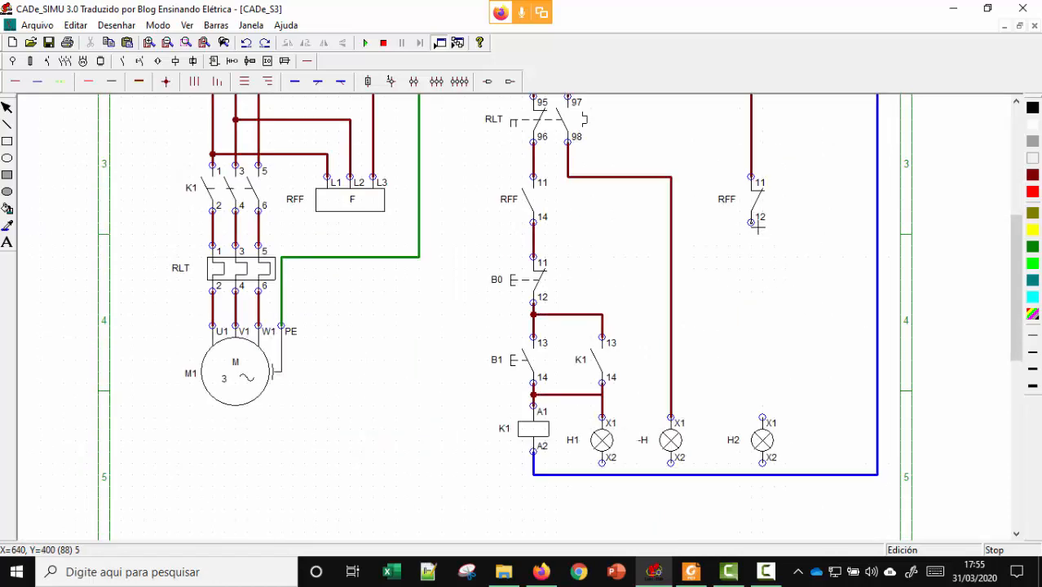
click(758, 227)
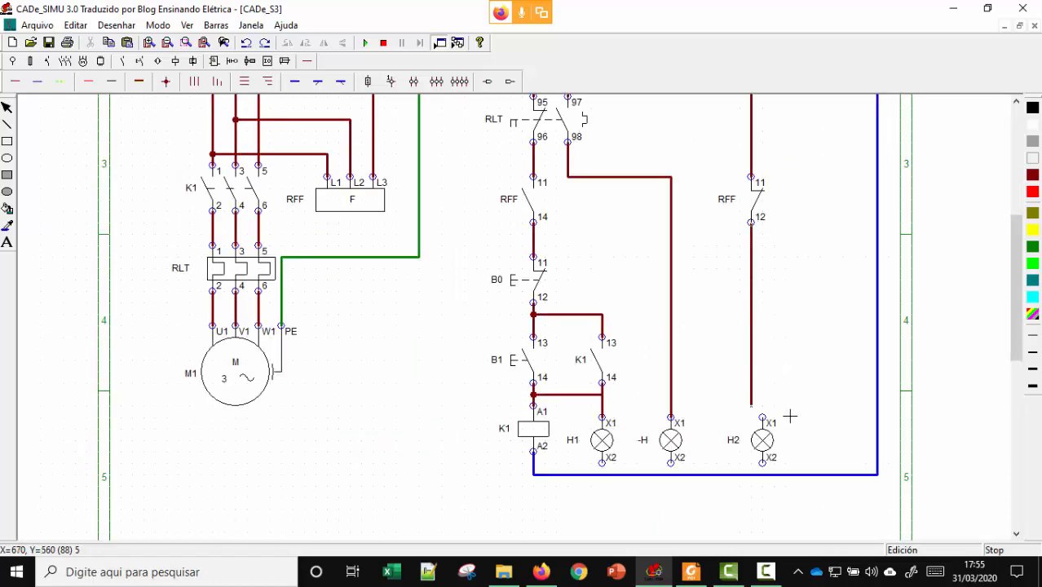
key(Escape)
drag(766, 443, 758, 443)
click(828, 442)
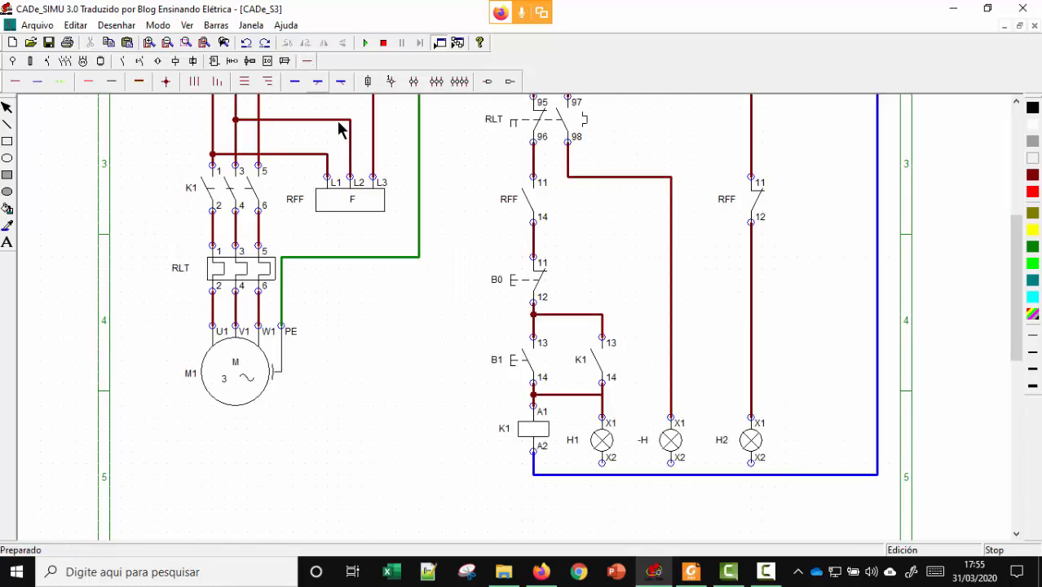
Connect the X2 terminals of all three lamps to the blue neutral line below them.
click(36, 81)
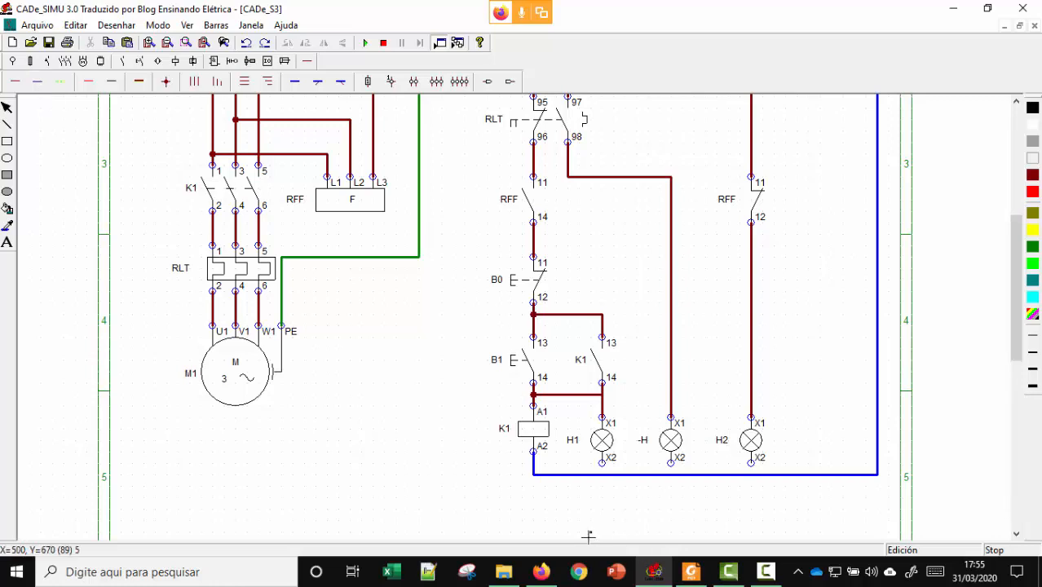
click(604, 474)
click(672, 475)
click(751, 475)
Name the unnamed middle lamp H2 and set its colour to yellow (Amarelo).
double_click(669, 445)
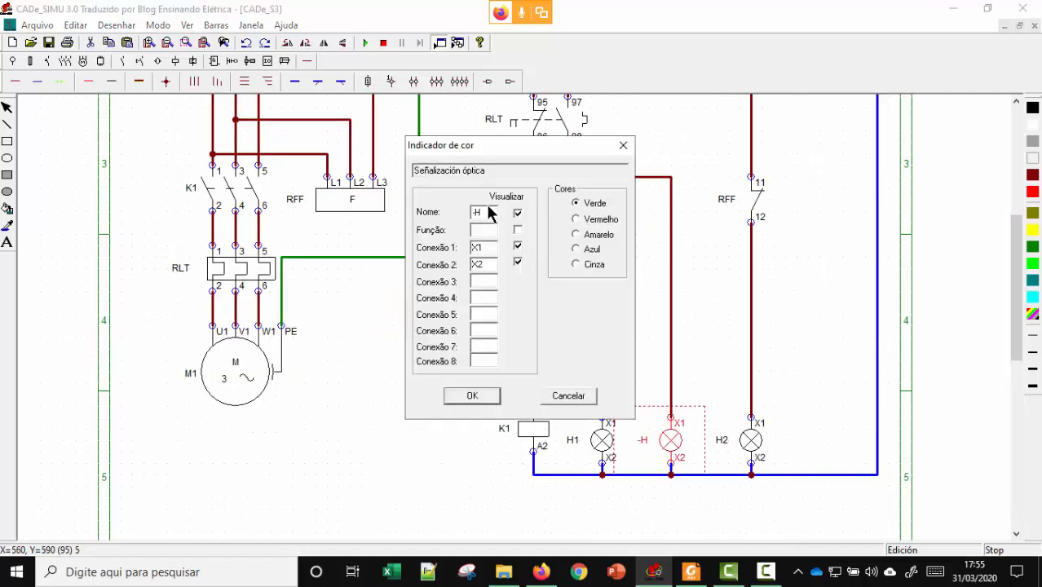
drag(473, 214, 428, 203)
text(H2)
click(597, 235)
click(472, 396)
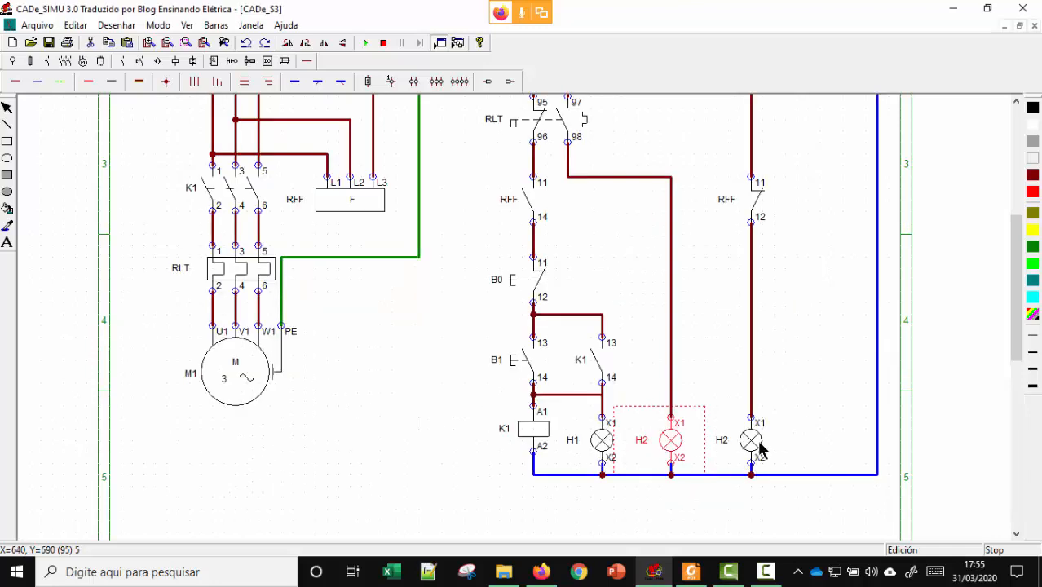
Rename the lamp under the normally closed RFF contact as H3.
double_click(672, 442)
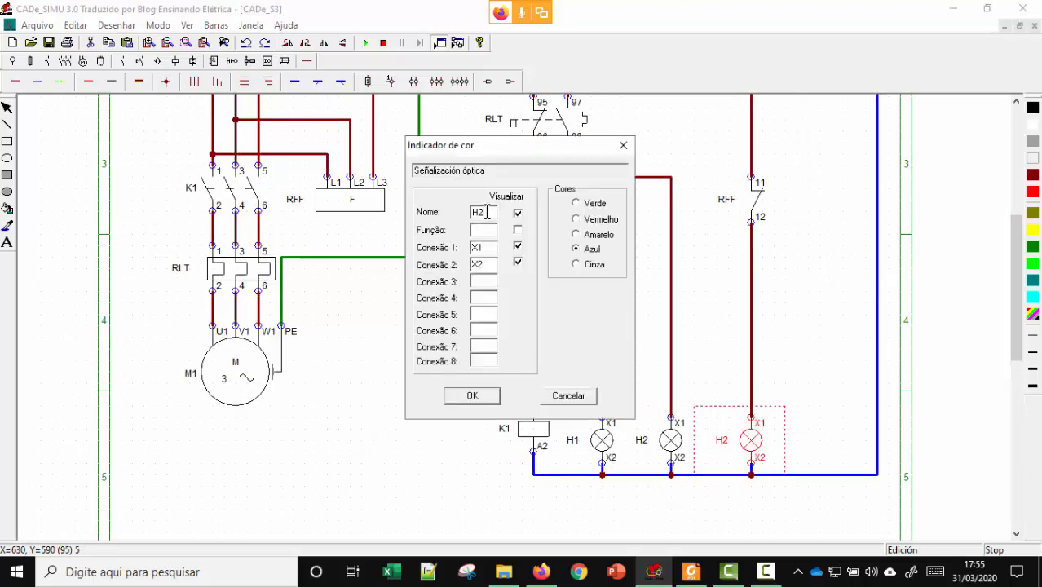
text(3)
click(472, 395)
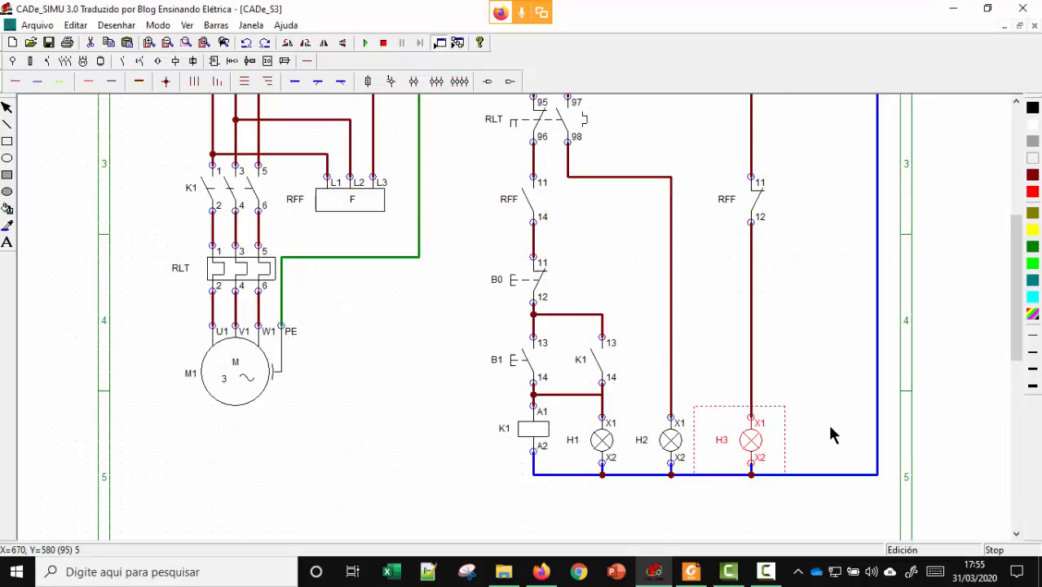
Place a fourth indicator lamp between H3 and the vertical blue line, named H4 and coloured red (Vermelho).
click(175, 62)
click(197, 82)
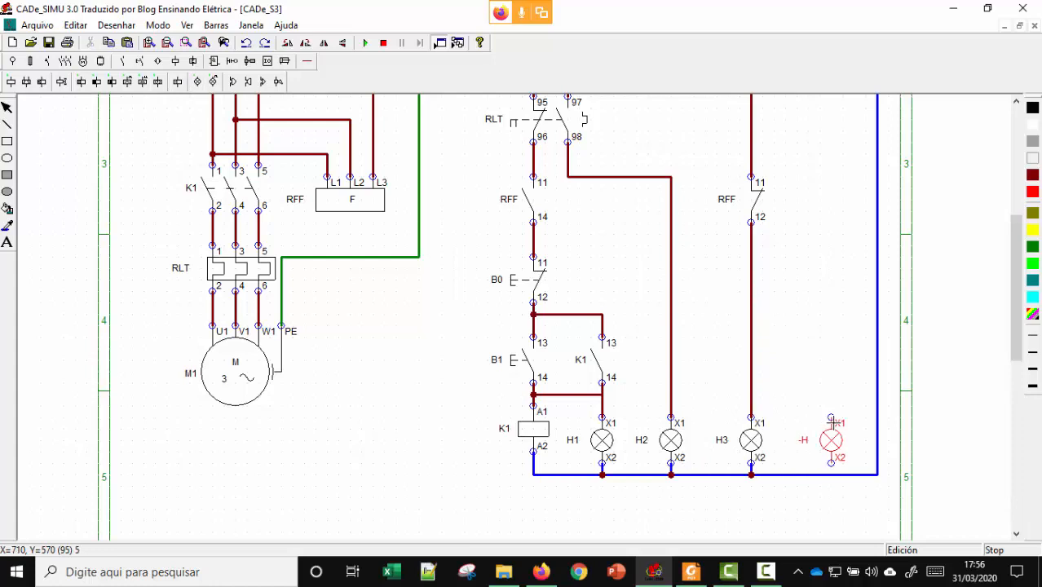
click(837, 425)
double_click(839, 447)
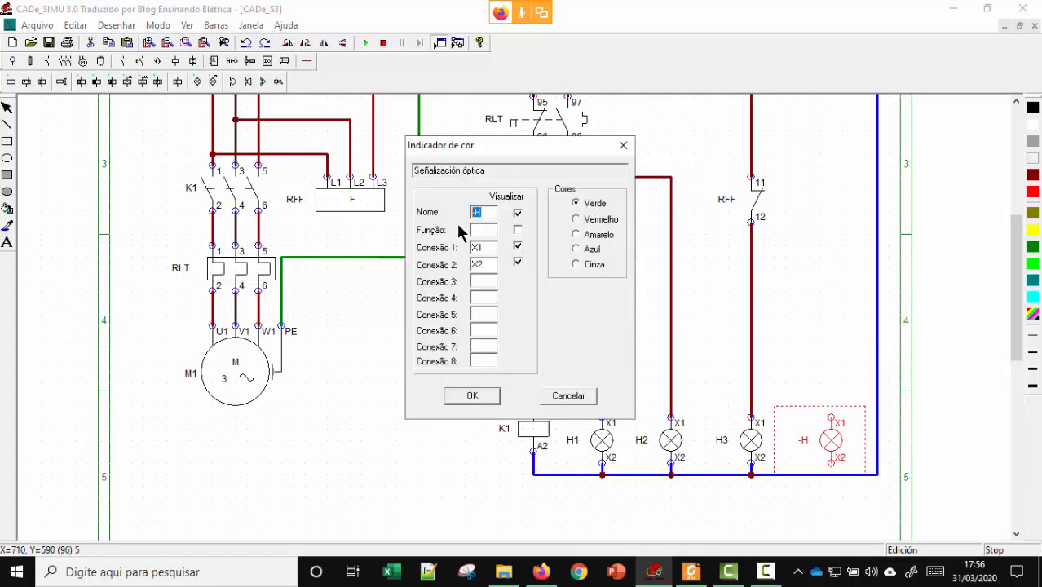
text(H4)
click(590, 224)
click(473, 396)
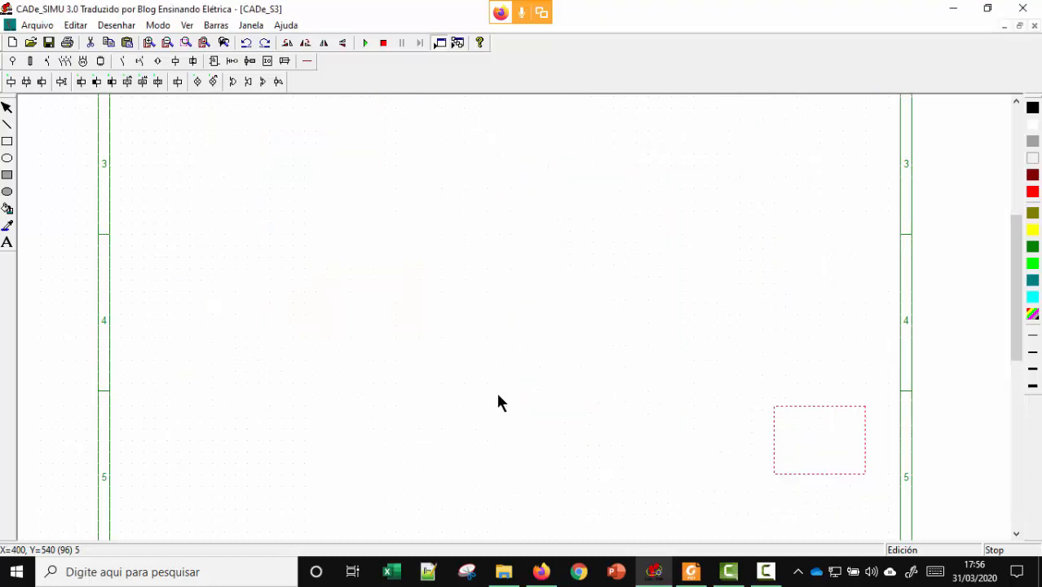
Wire H4's X2 to the blue neutral line and its X1 up to the supply line feeding the normally closed RFF contact.
click(307, 62)
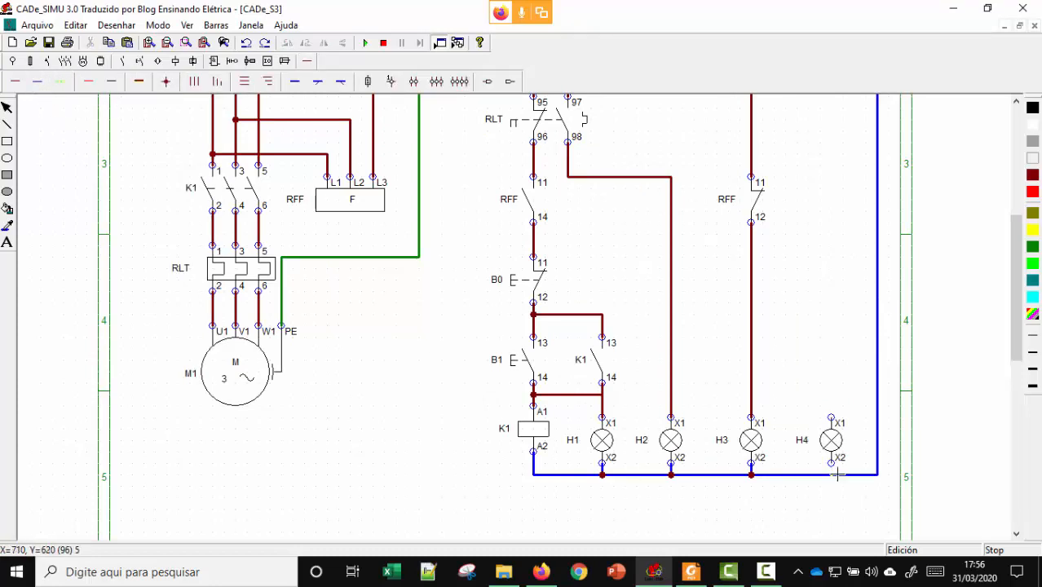
drag(839, 472, 842, 479)
click(14, 84)
drag(832, 418, 832, 133)
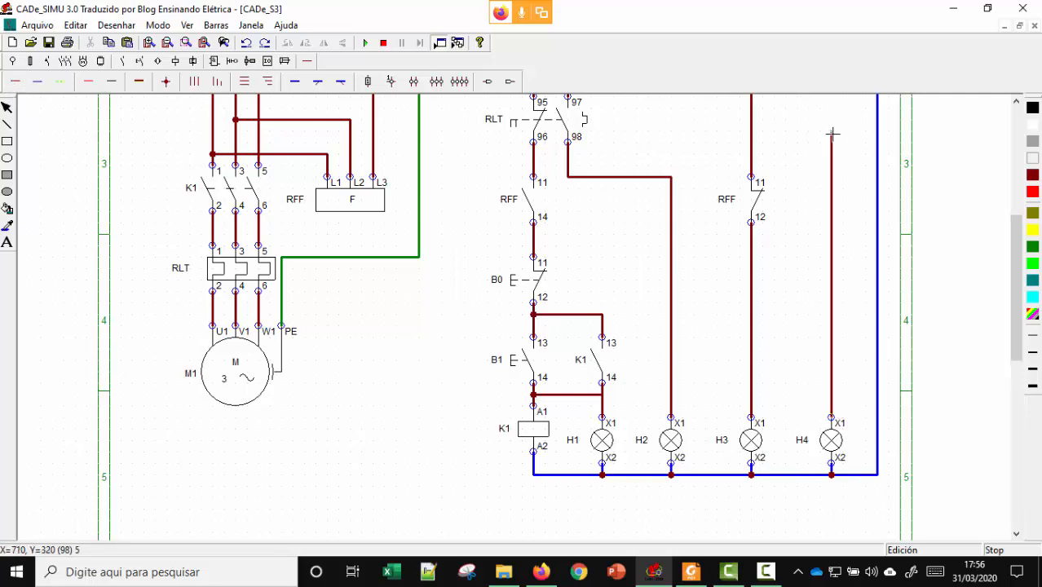
scroll(856, 214, up, 5)
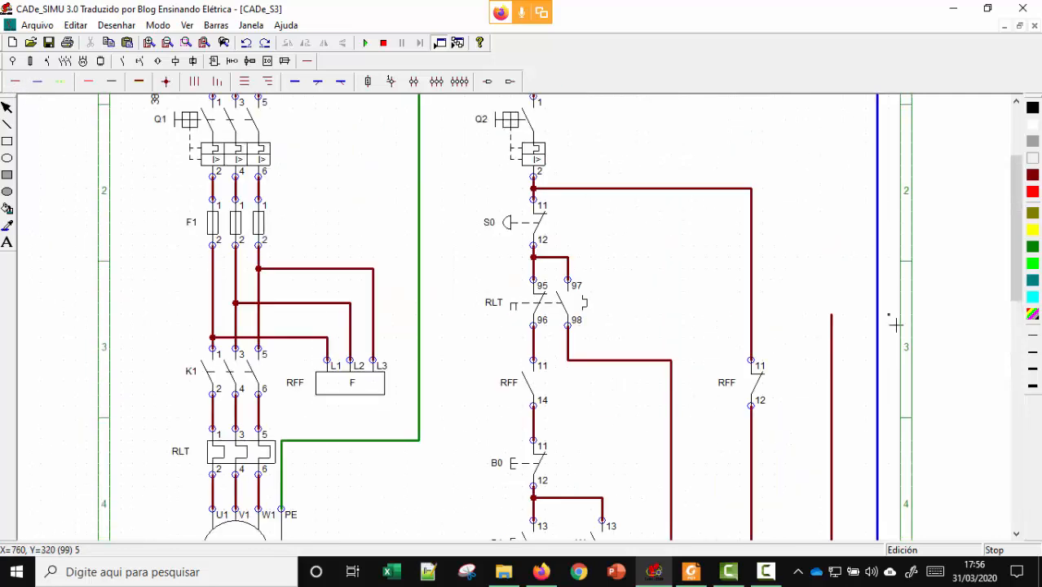
mouse_move(840, 316)
mouse_down()
mouse_move(829, 175)
mouse_move(837, 193)
mouse_move(751, 188)
mouse_up()
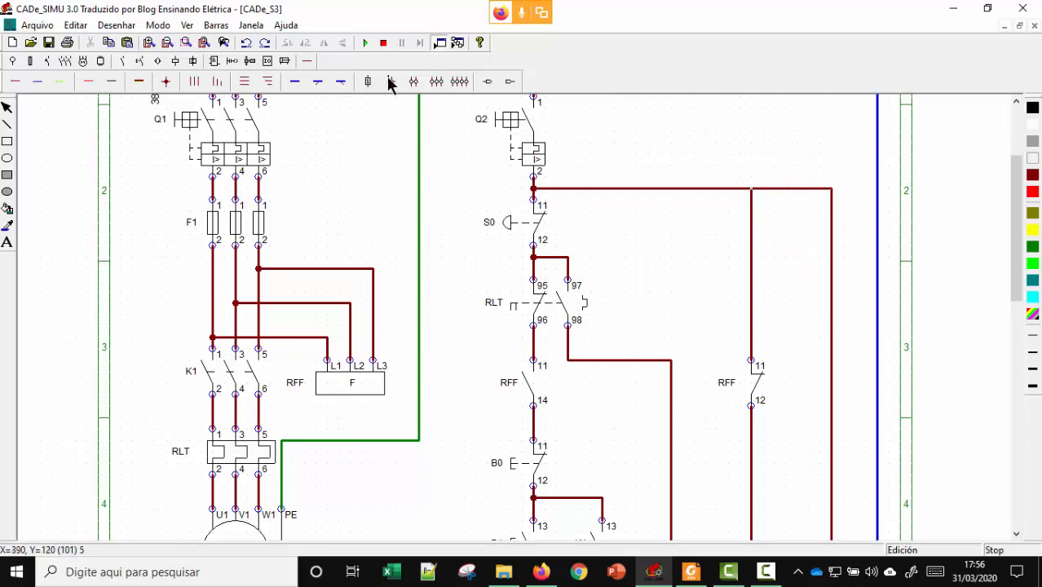
Start the simulation with breaker Q2 closed and check the signal lamps.
click(366, 42)
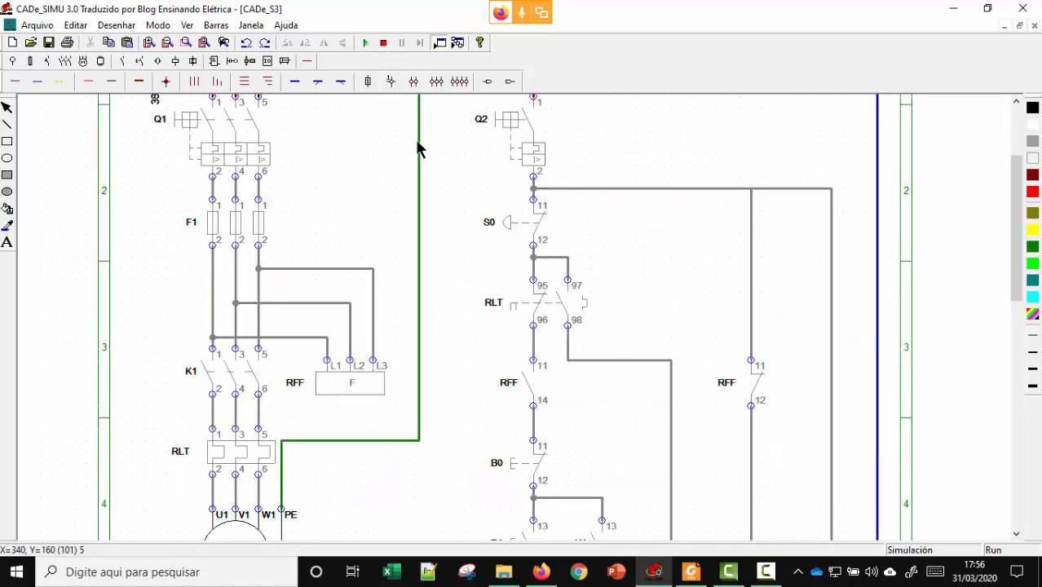
scroll(860, 269, down, 3)
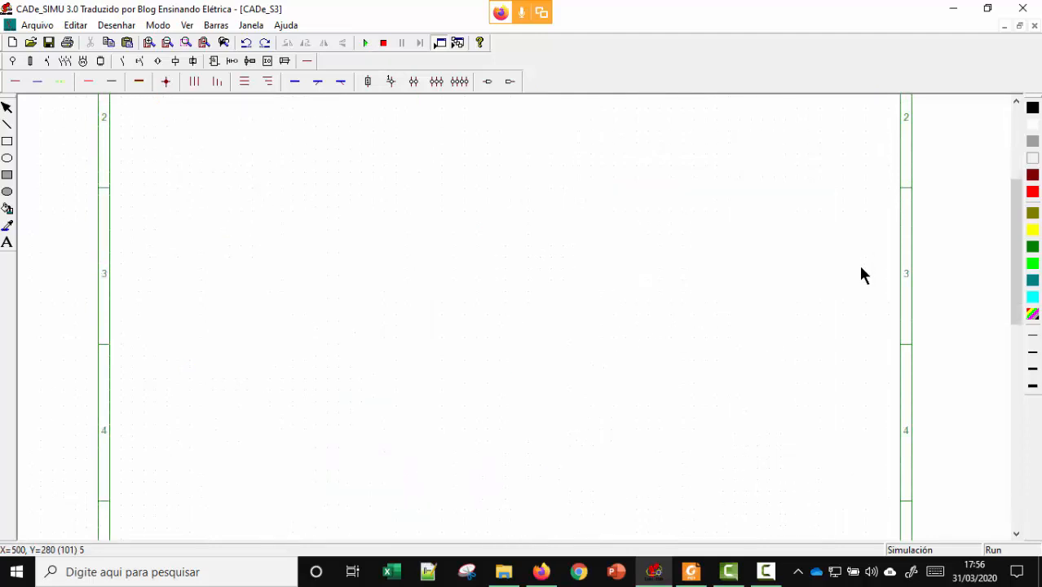
scroll(815, 261, up, 9)
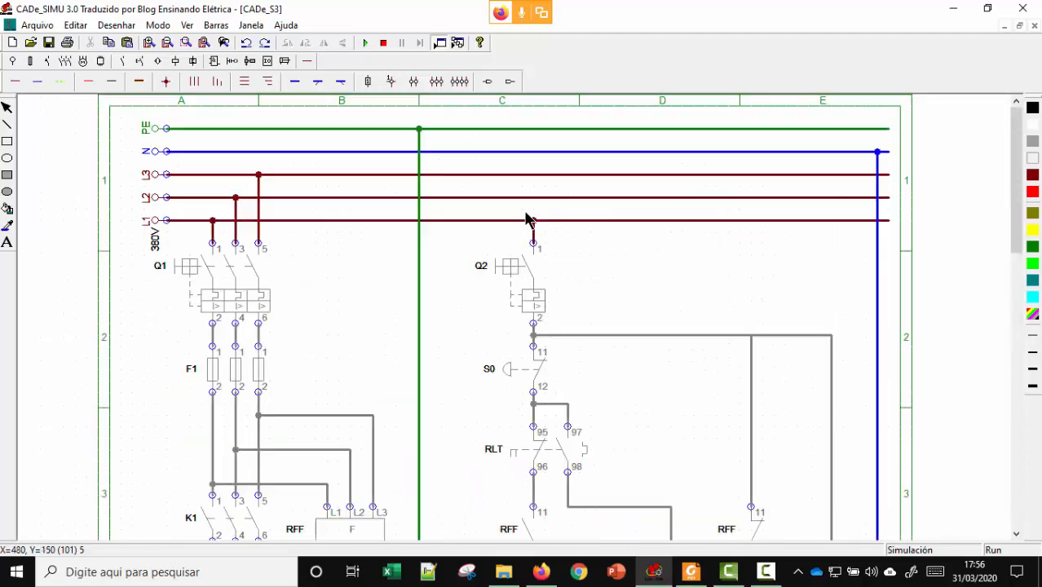
click(517, 289)
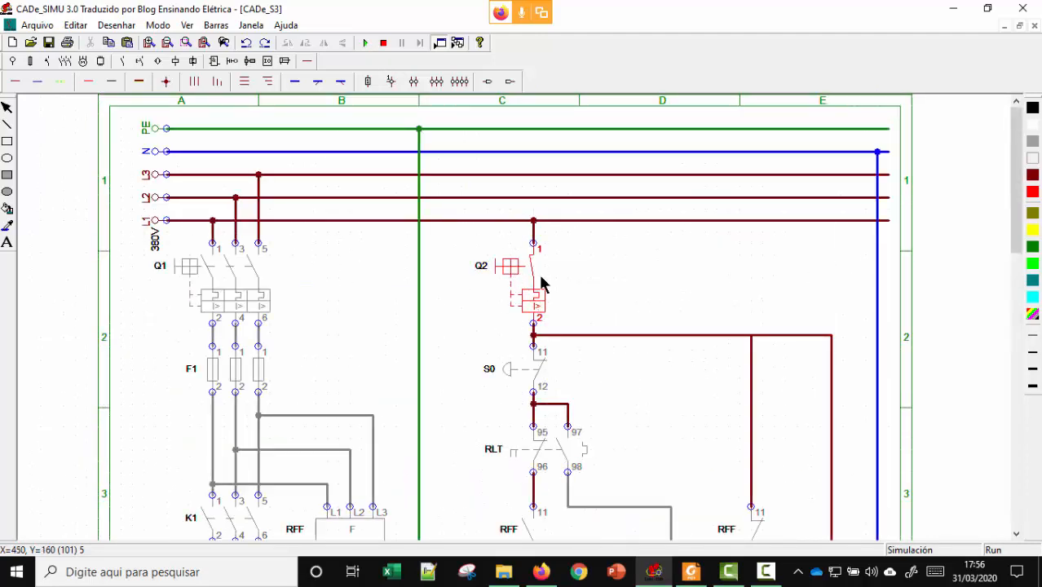
scroll(569, 360, down, 1)
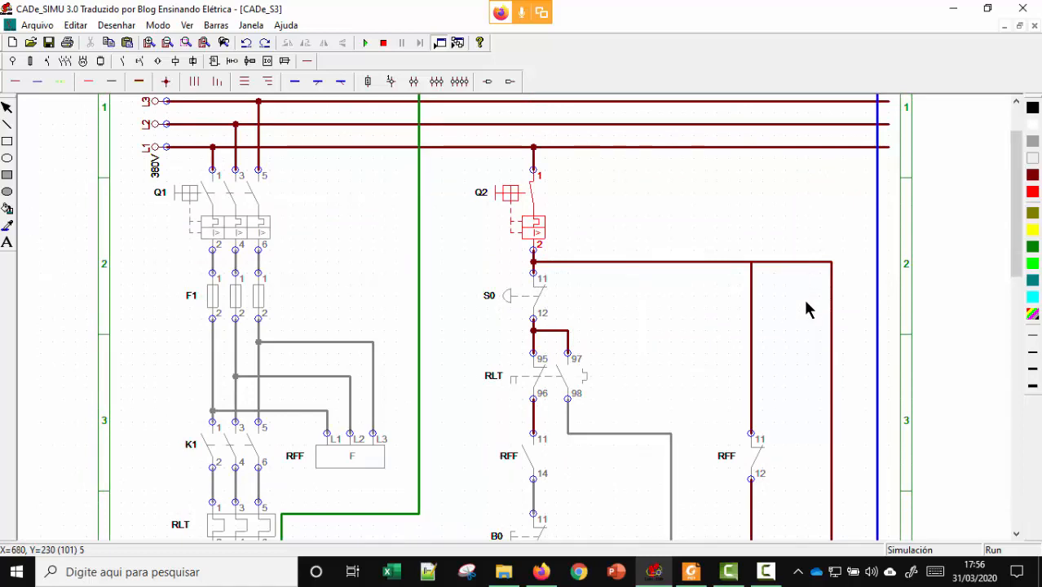
scroll(808, 305, down, 3)
scroll(801, 318, down, 1)
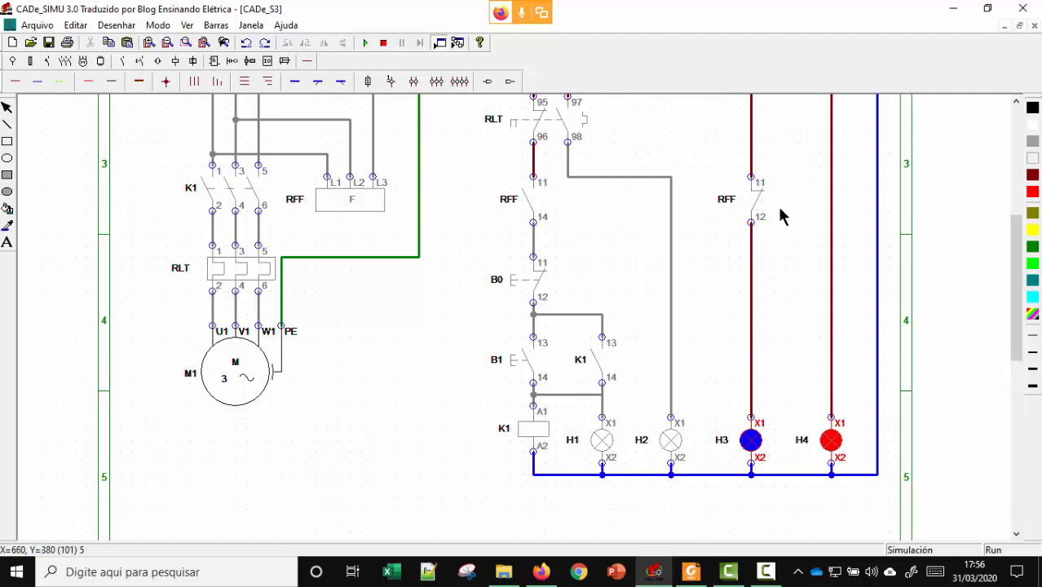
Close breaker Q1 in the simulation to energise the phase-failure relay RFF.
scroll(747, 210, up, 1)
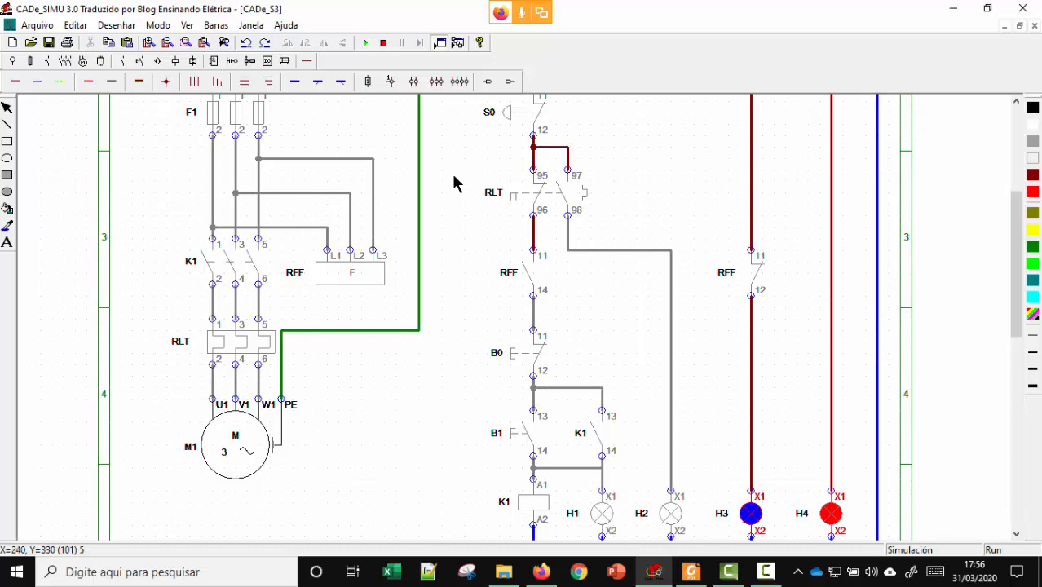
scroll(295, 202, up, 1)
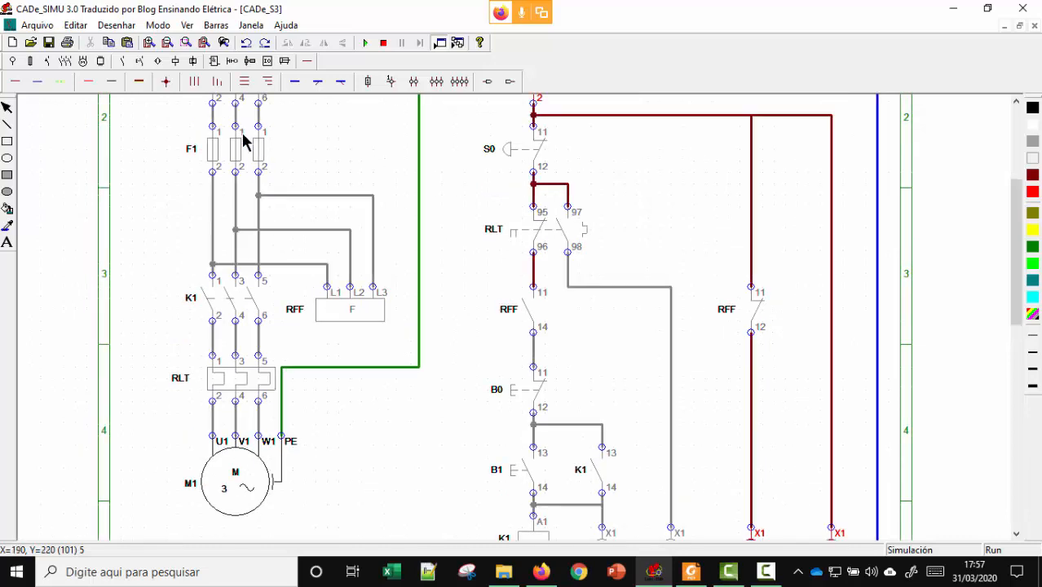
scroll(242, 141, up, 1)
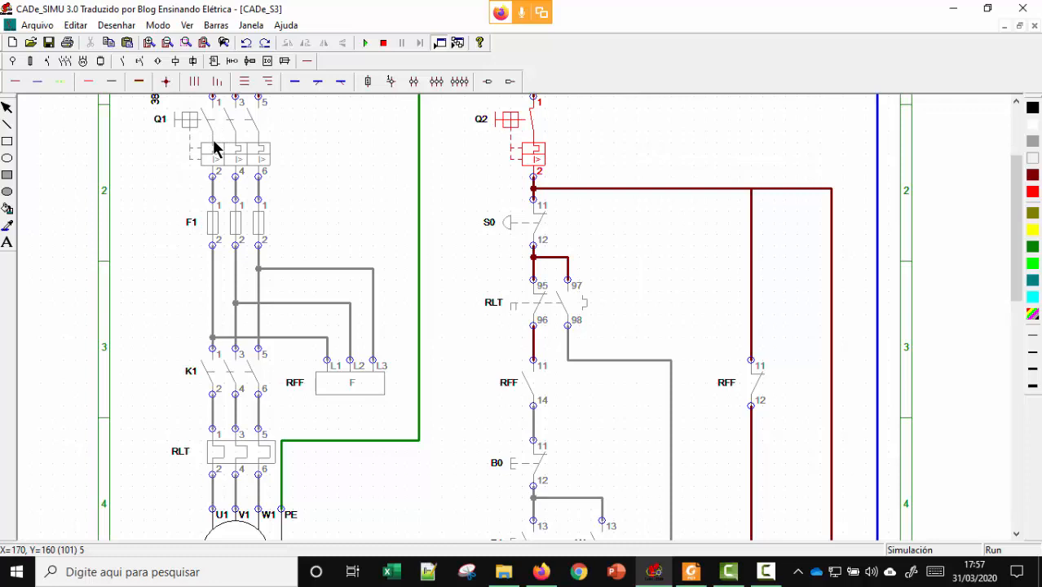
click(214, 148)
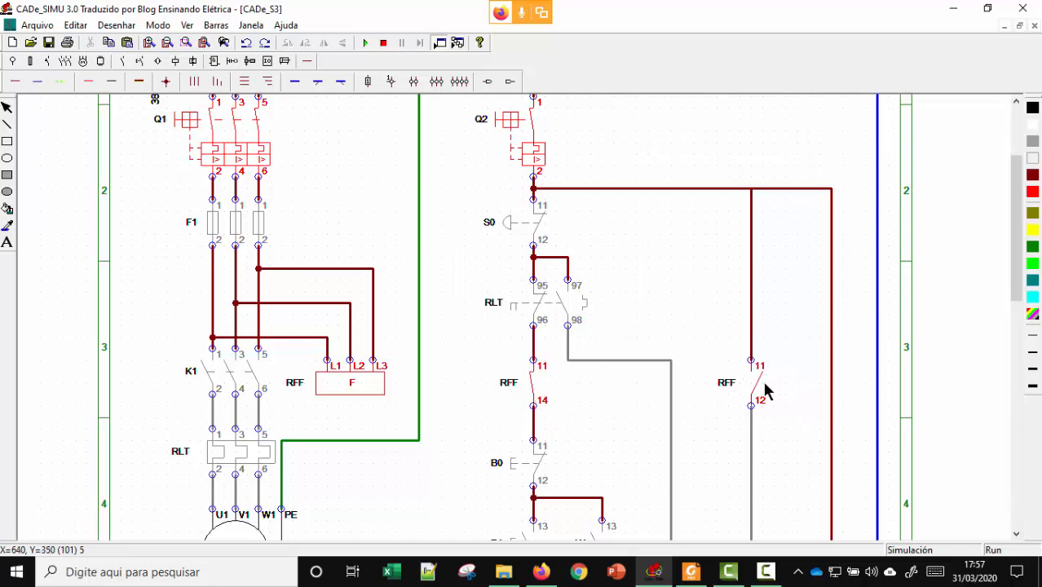
Start the motor with pushbutton B1, and trip the overload relay RLT to test lamp H2.
scroll(791, 354, down, 3)
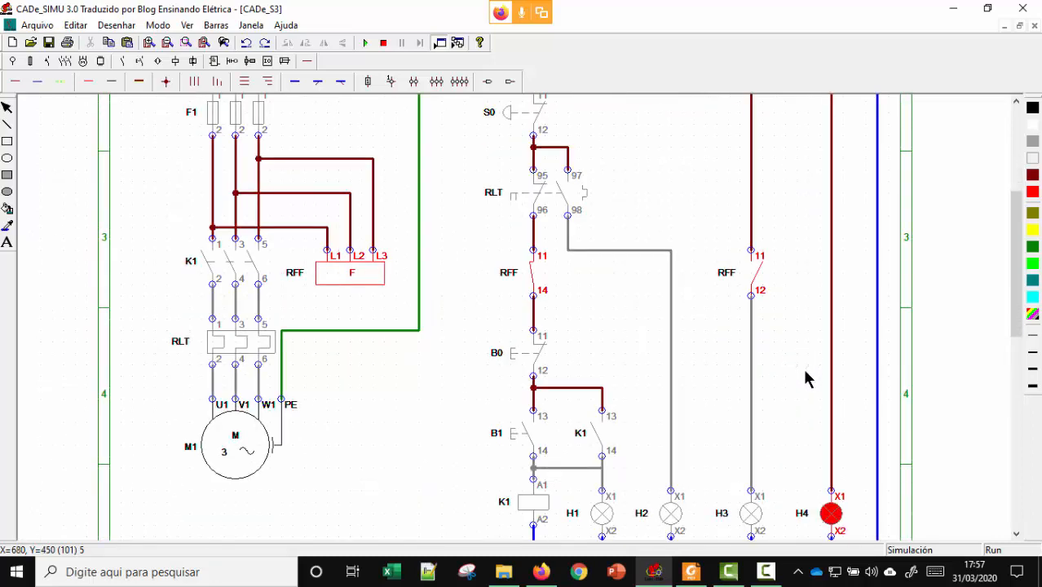
scroll(807, 377, down, 1)
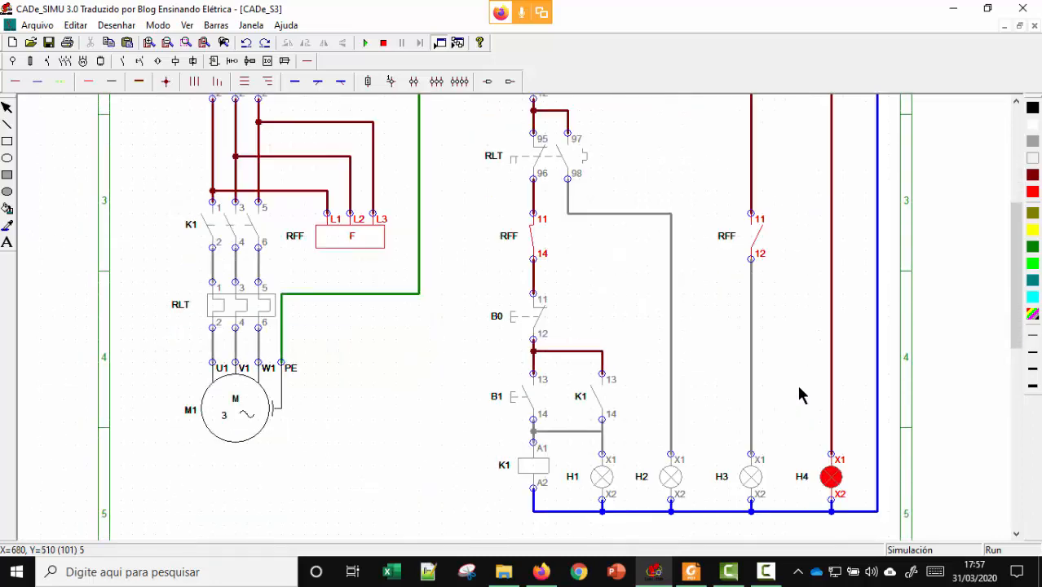
click(517, 403)
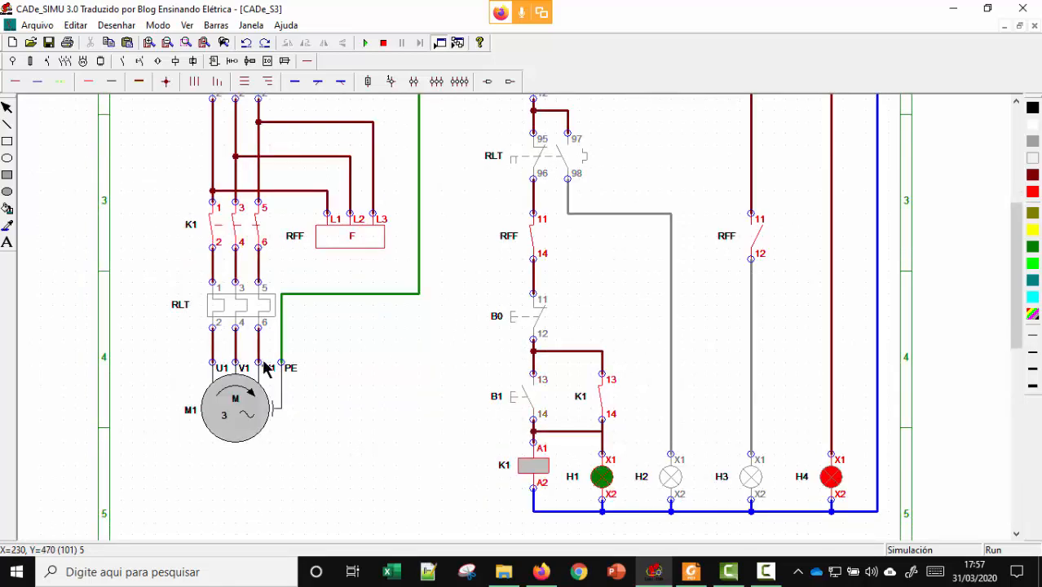
click(235, 311)
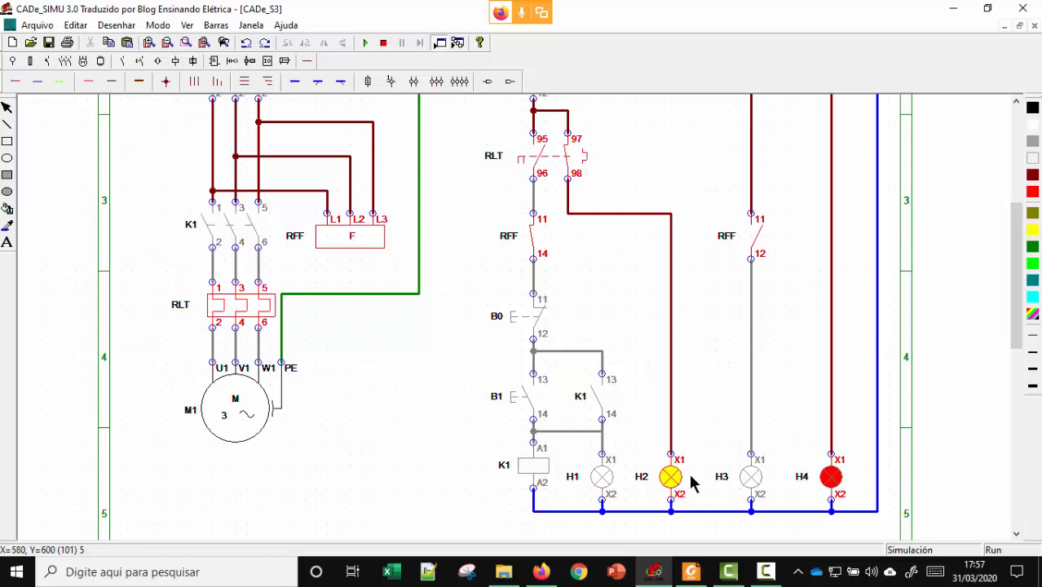
Reset the tripped overload relay RLT in the simulation and restart the motor with pushbutton B1.
click(238, 317)
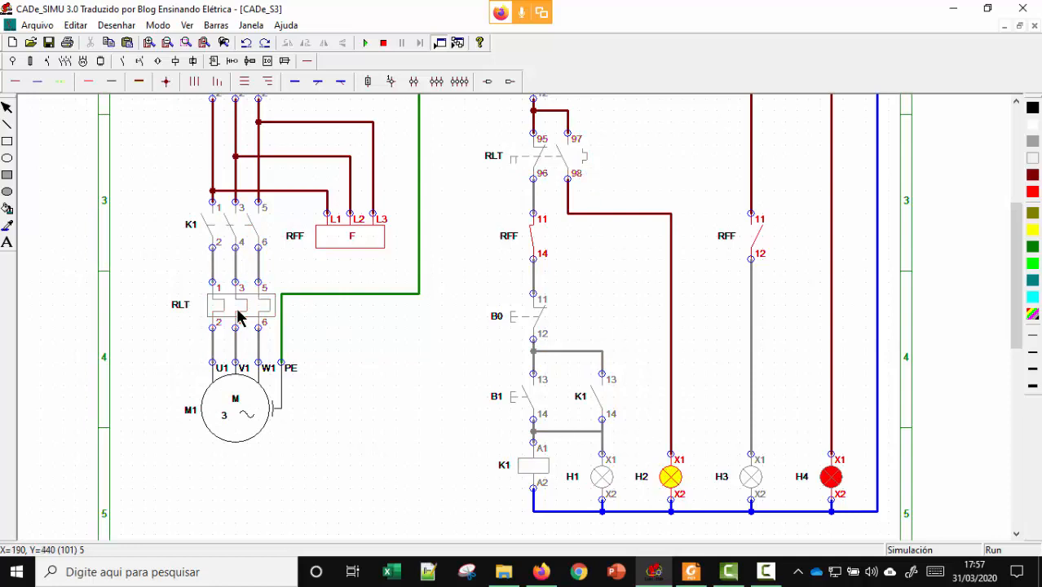
click(519, 397)
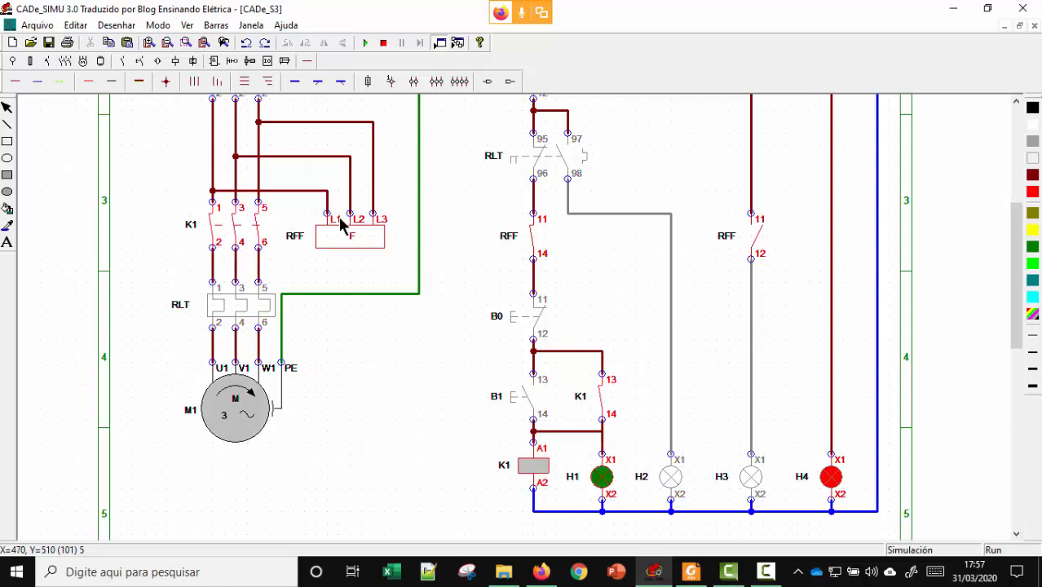
Simulate a phase failure by blowing the third-phase fuse of F1 to test lamp H3, and restore the fuse.
scroll(314, 200, up, 1)
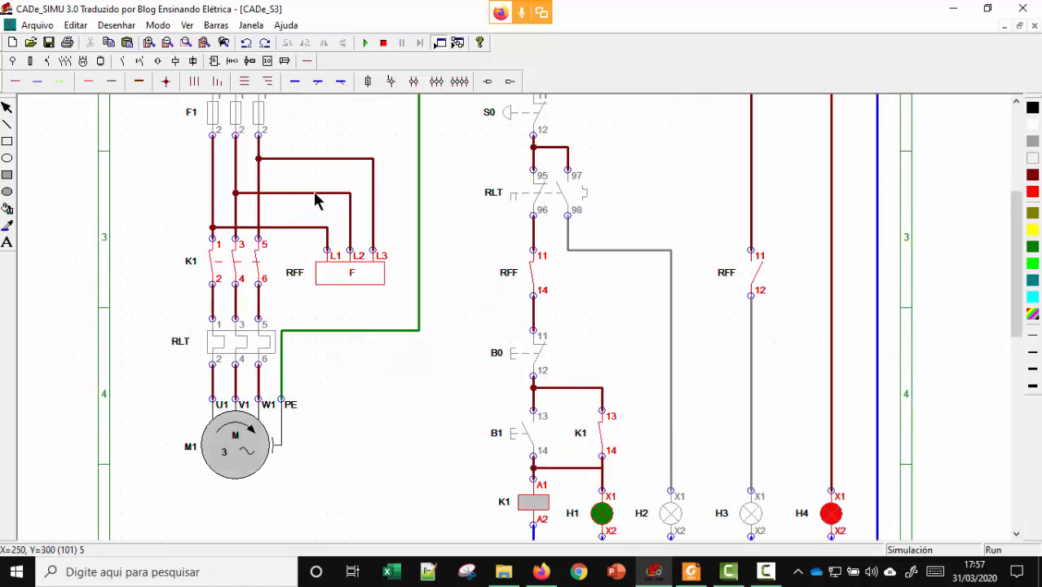
click(261, 112)
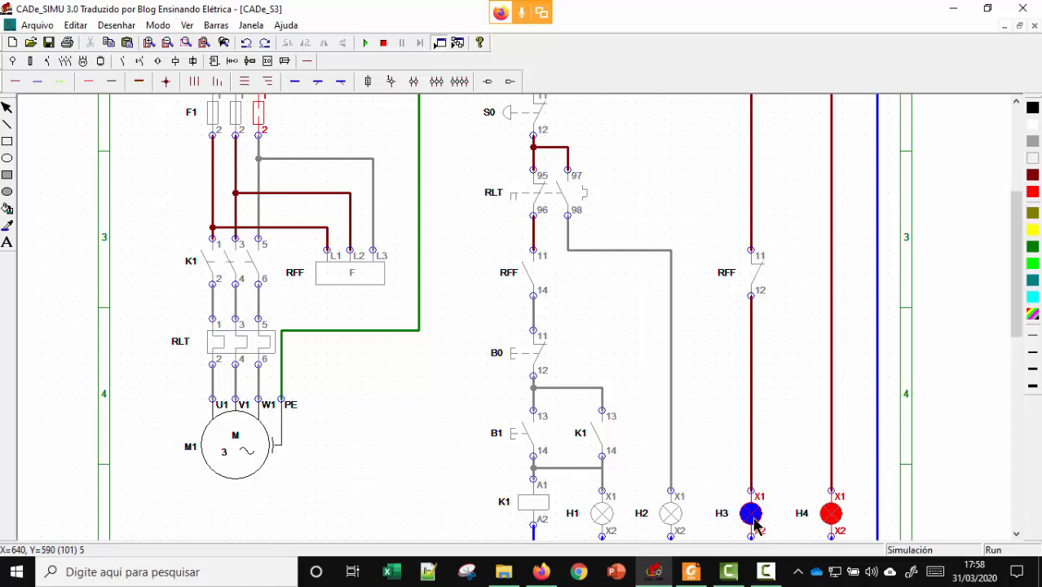
click(262, 112)
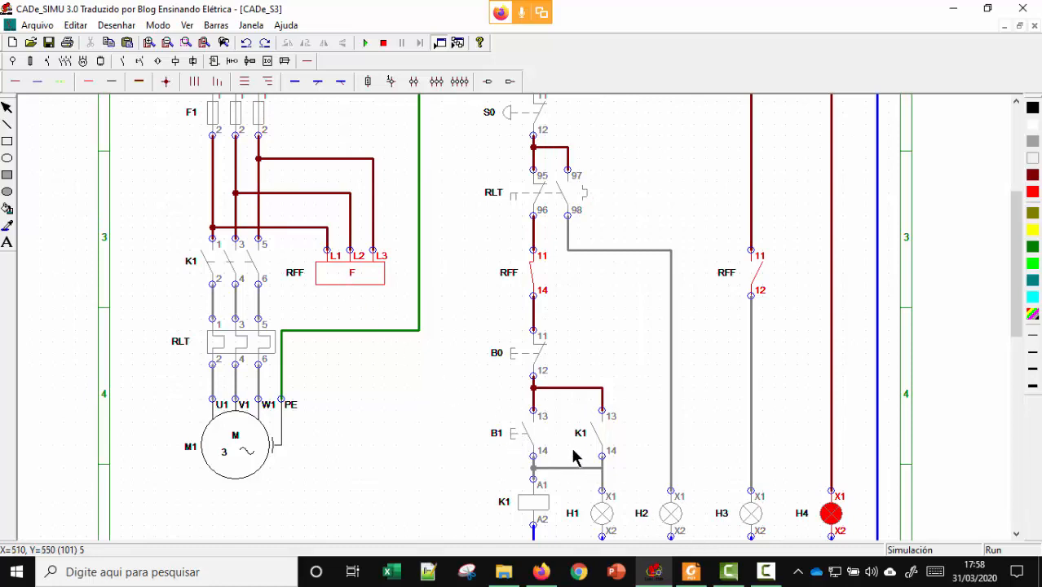
Restart the motor with pushbutton B1 and test stopping it with emergency button S0.
click(514, 440)
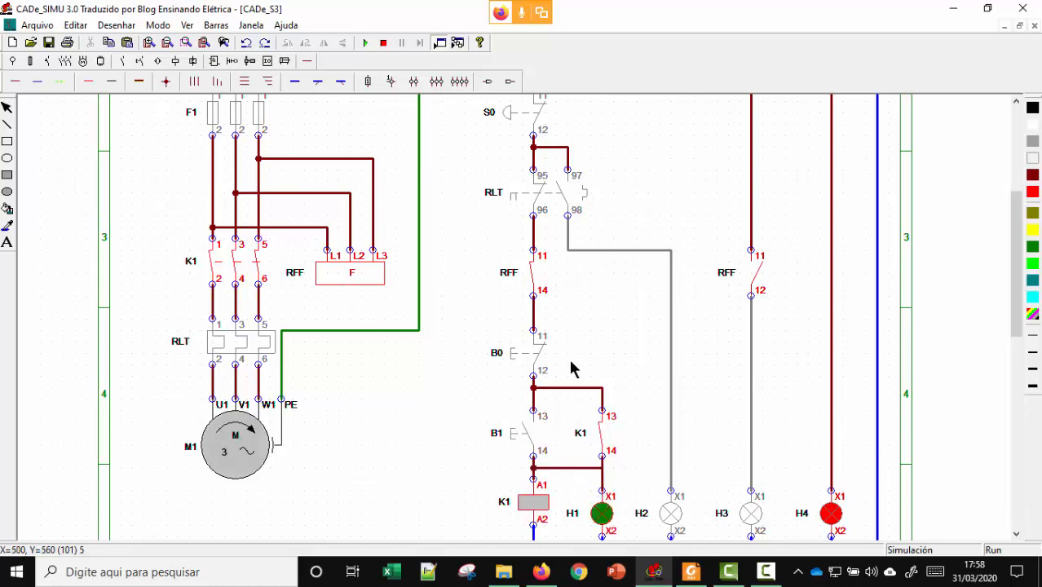
click(506, 118)
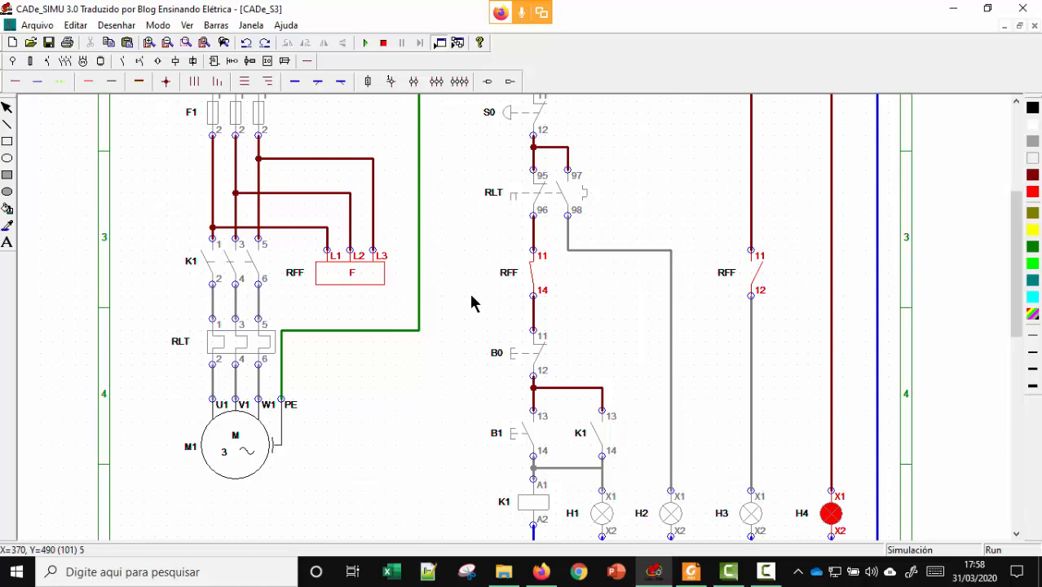
mouse_move(667, 583)
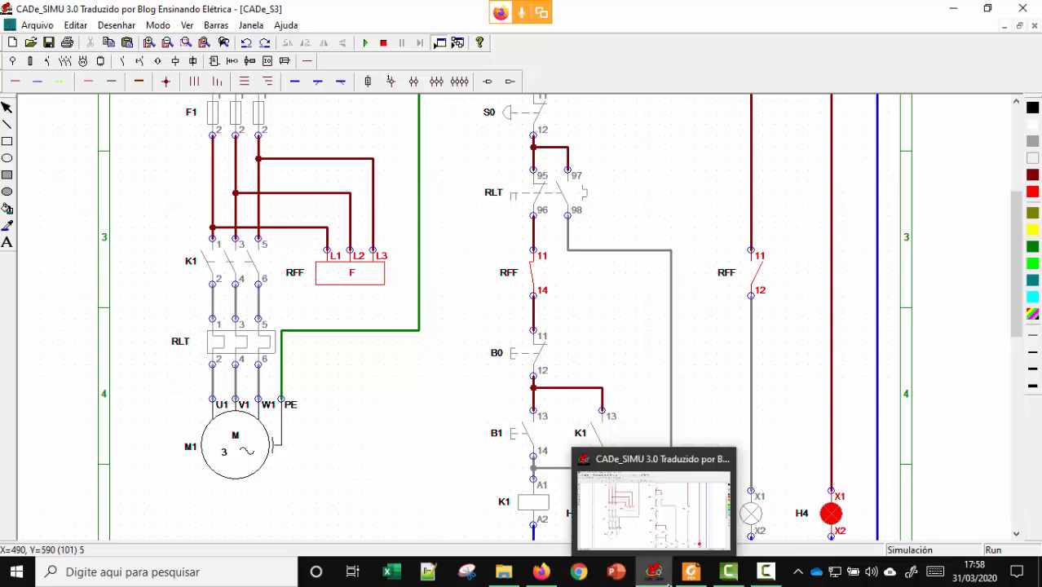